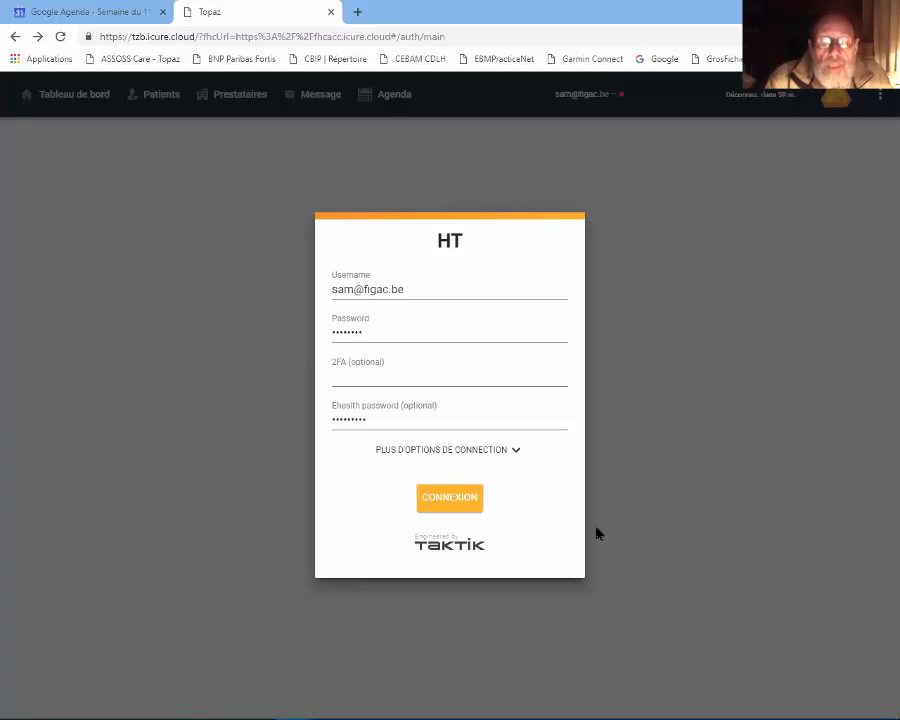
- Log in with the credentials already filled in and show the Tableau de bord dashboard
click(451, 505)
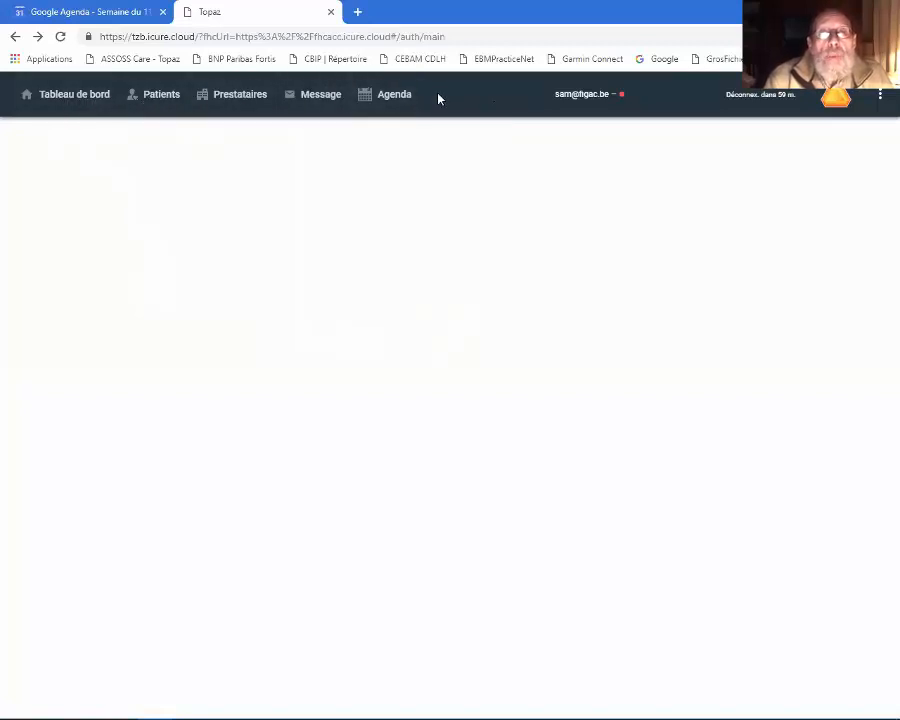
click(78, 100)
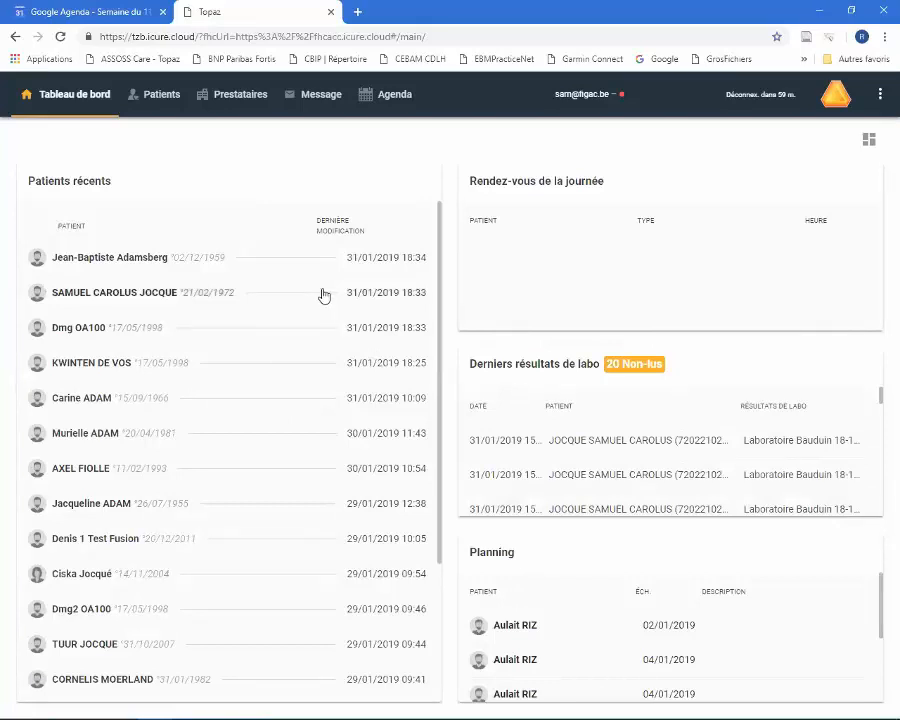
- View the dashboard's layout choices, cancel without changing the layout, and show the list of additional account options
click(868, 143)
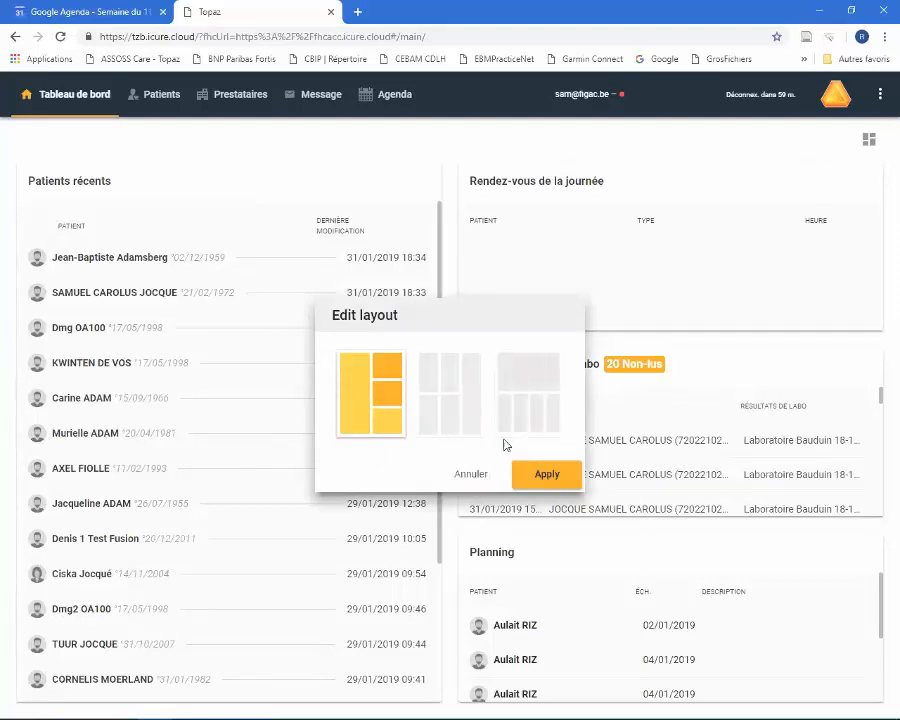
click(483, 477)
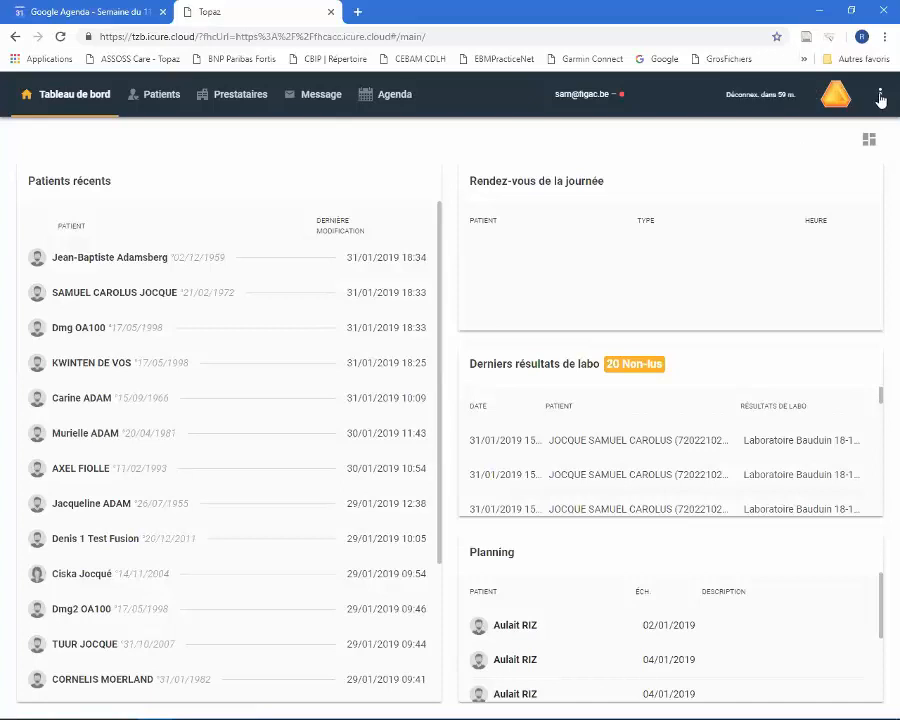
click(880, 94)
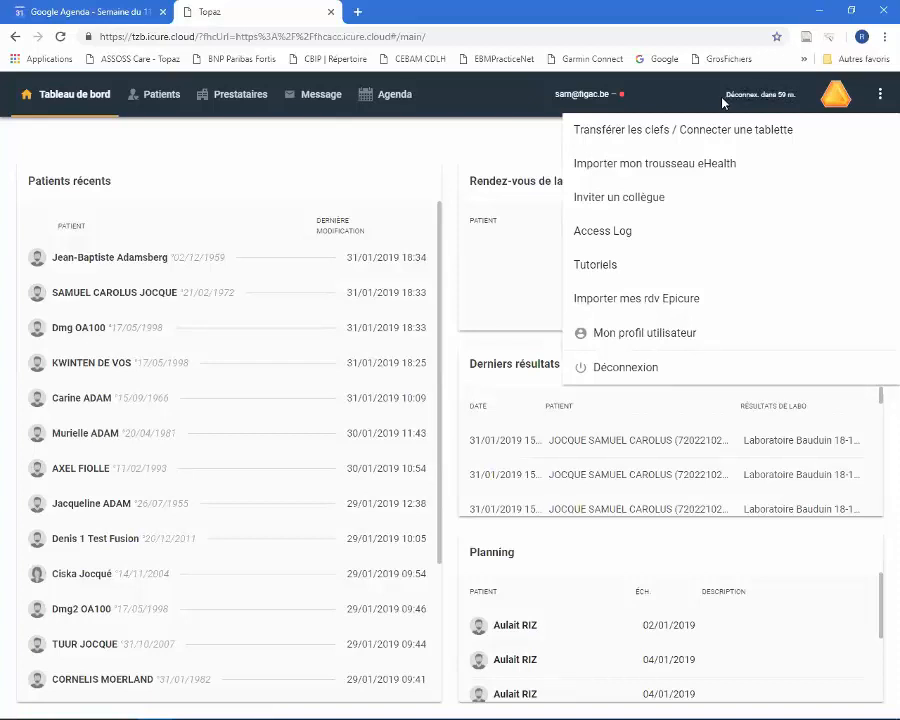
- Filter the patient list by the first three letters of the patient's surname
click(164, 97)
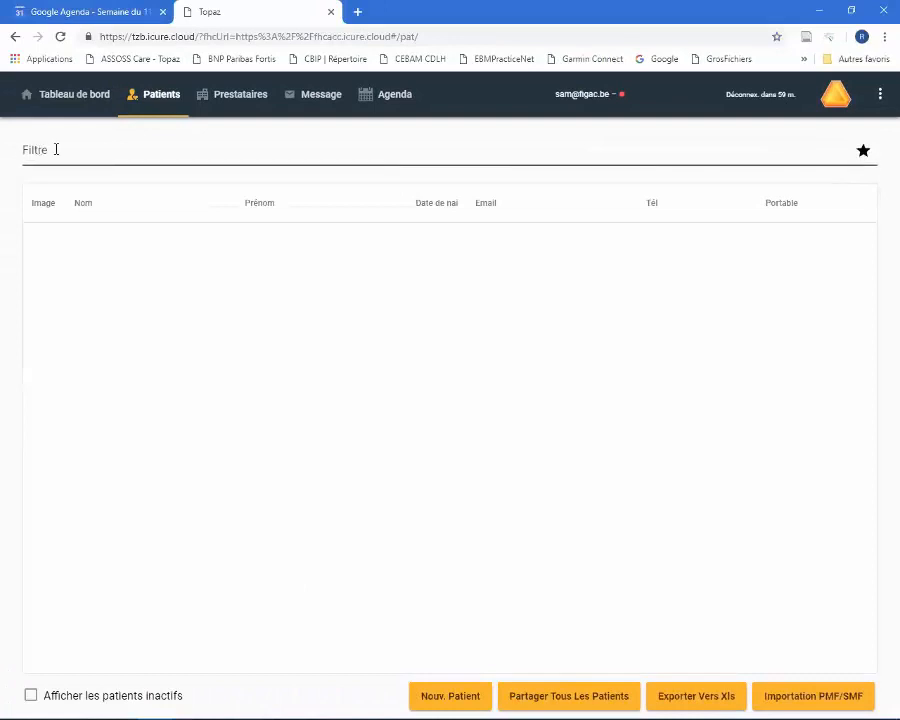
click(56, 149)
text(joc)
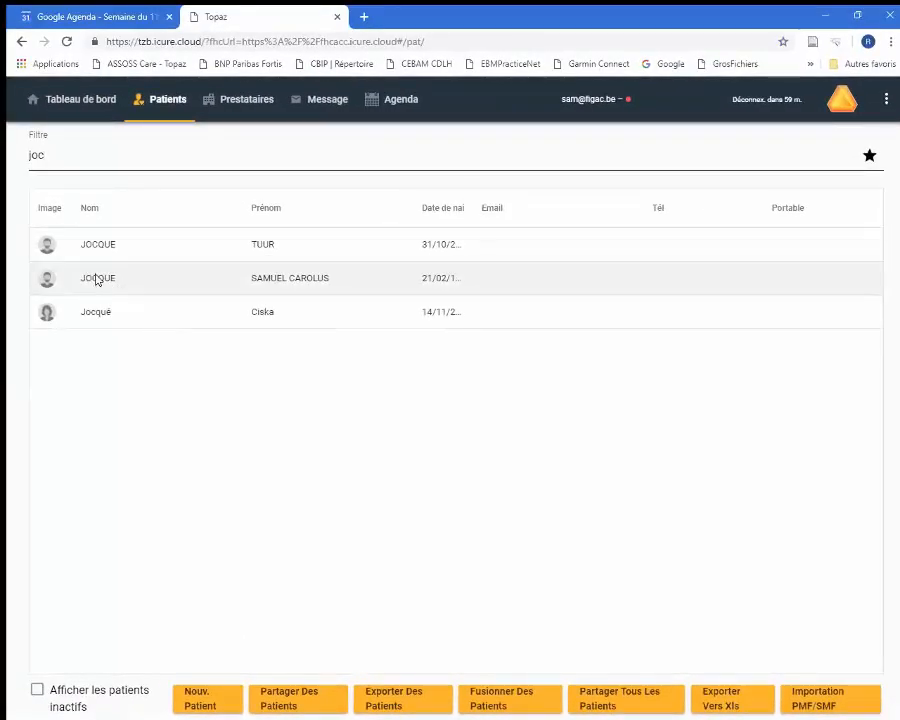
- Open the second matching patient's file, view the Fiche administrative, and return to the patient list
click(97, 280)
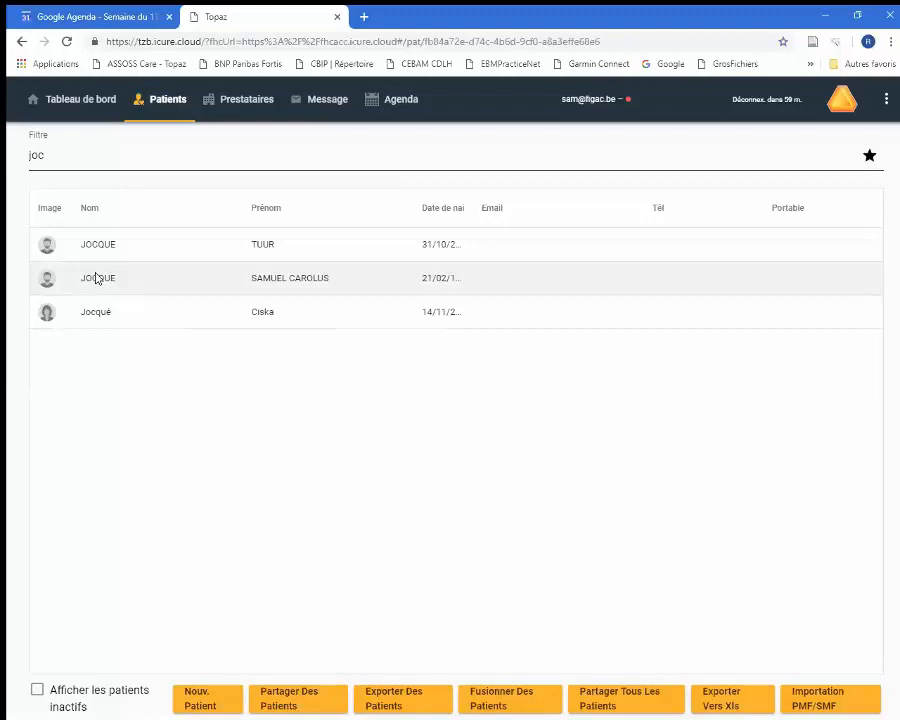
click(40, 277)
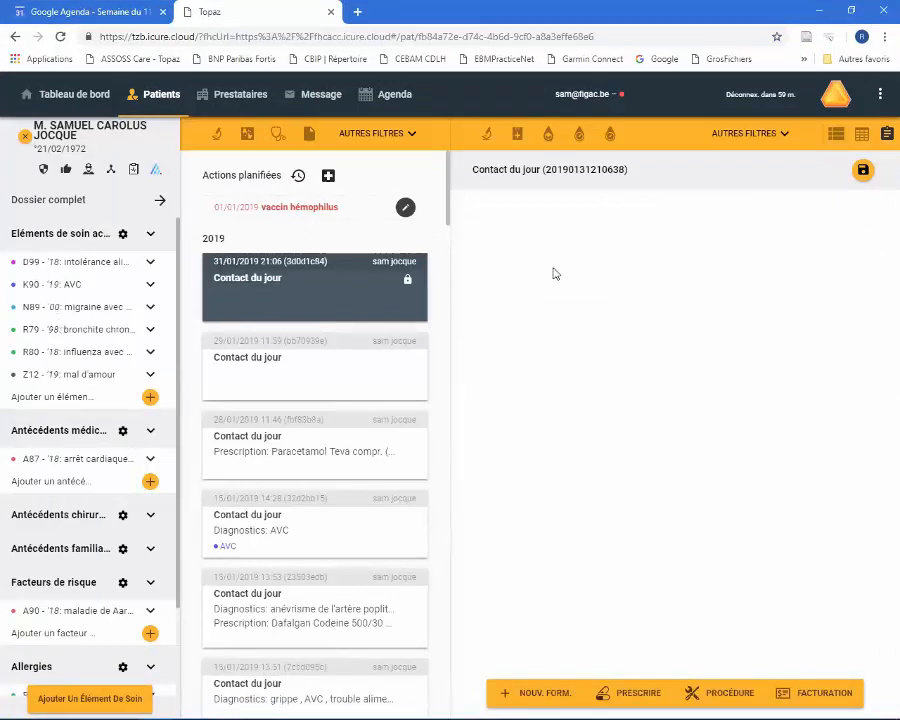
click(49, 133)
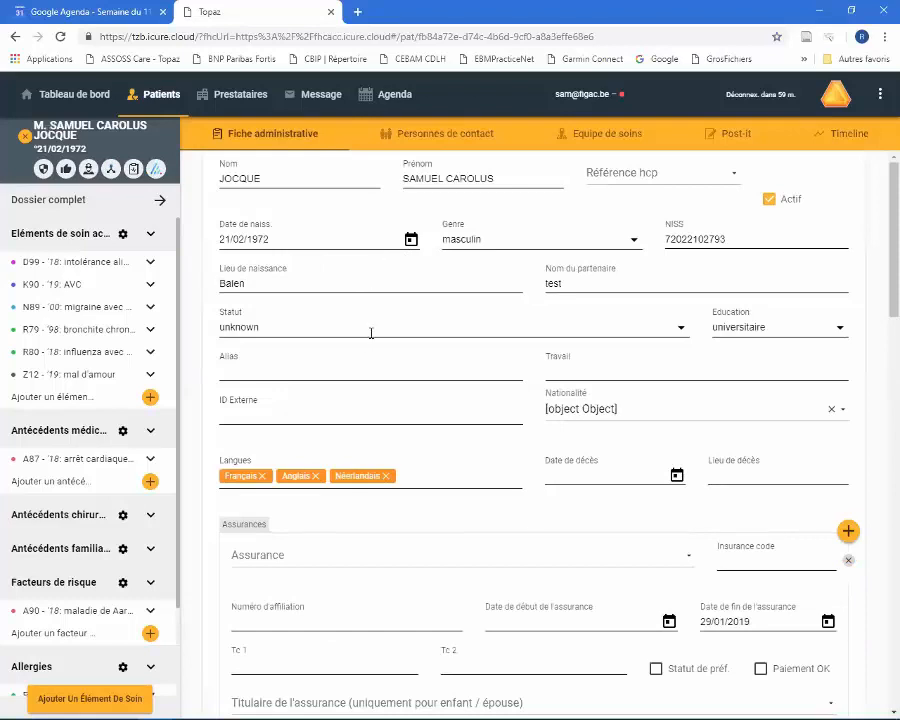
click(149, 97)
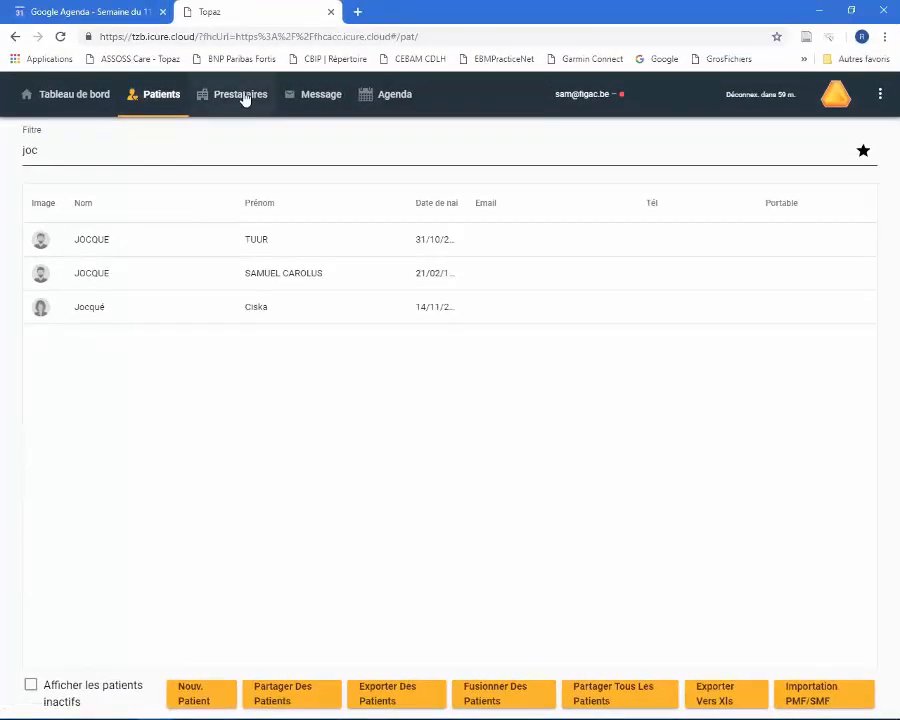
- Filter the Prestataires list by the first four letters of the care provider's surname
click(240, 97)
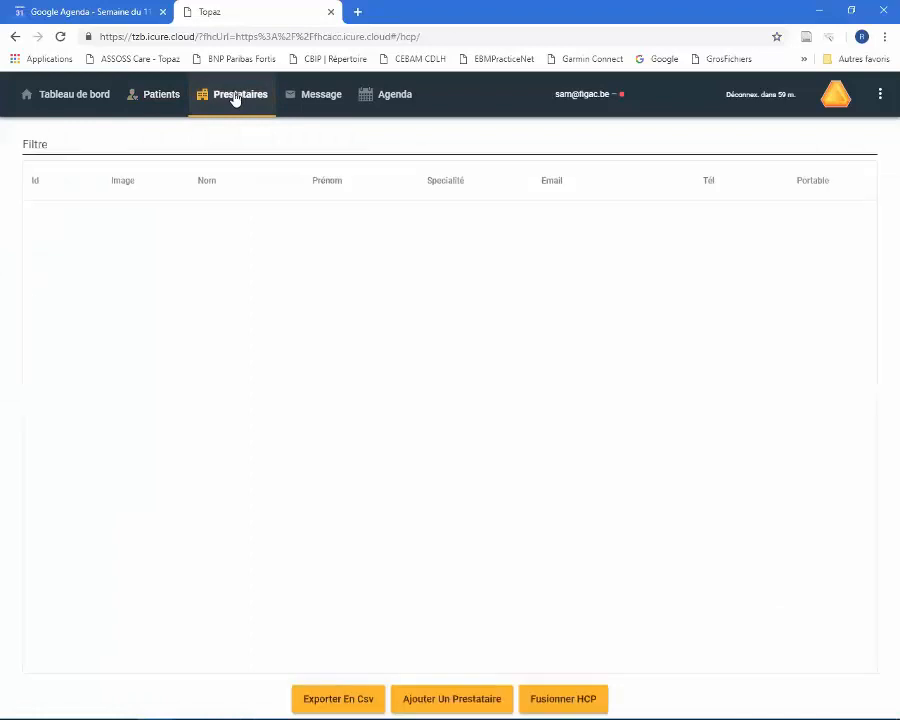
click(59, 146)
text(b)
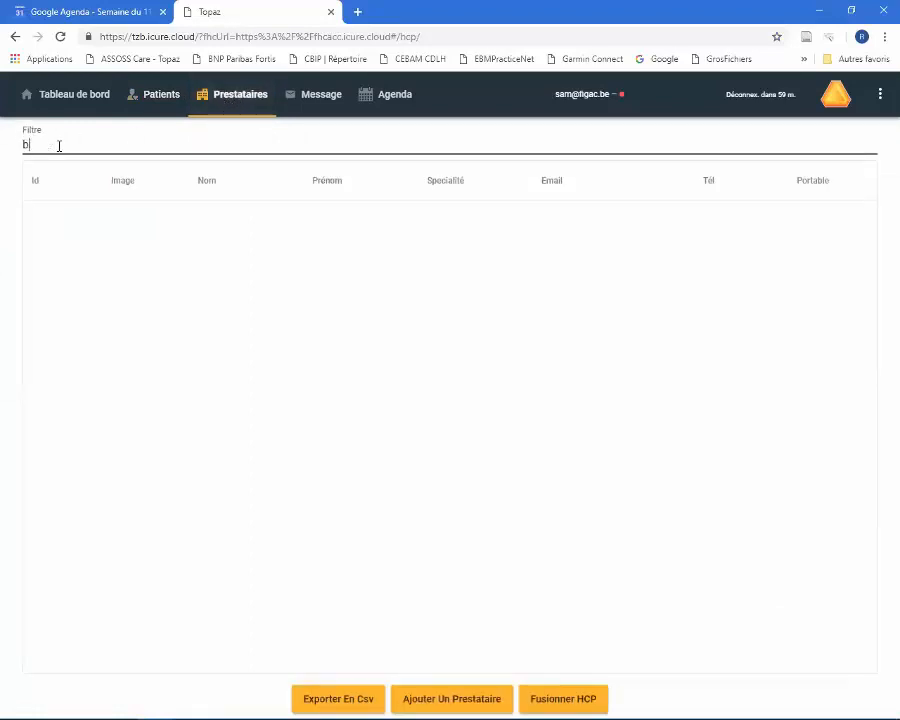
text(erq)
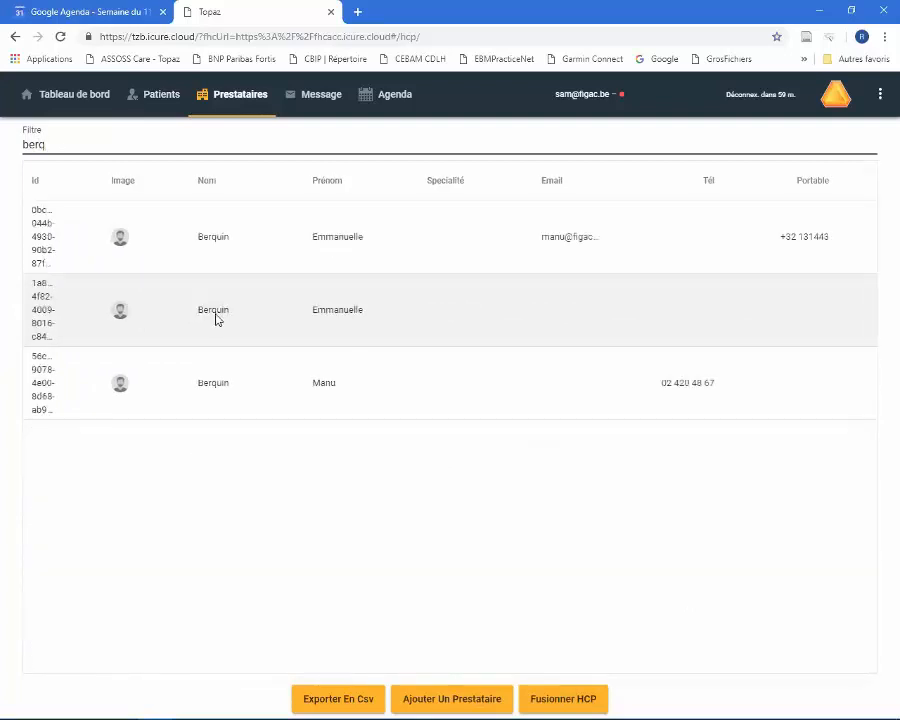
- Open the second matching care provider's record, view the provider's patients, and close the record
click(214, 311)
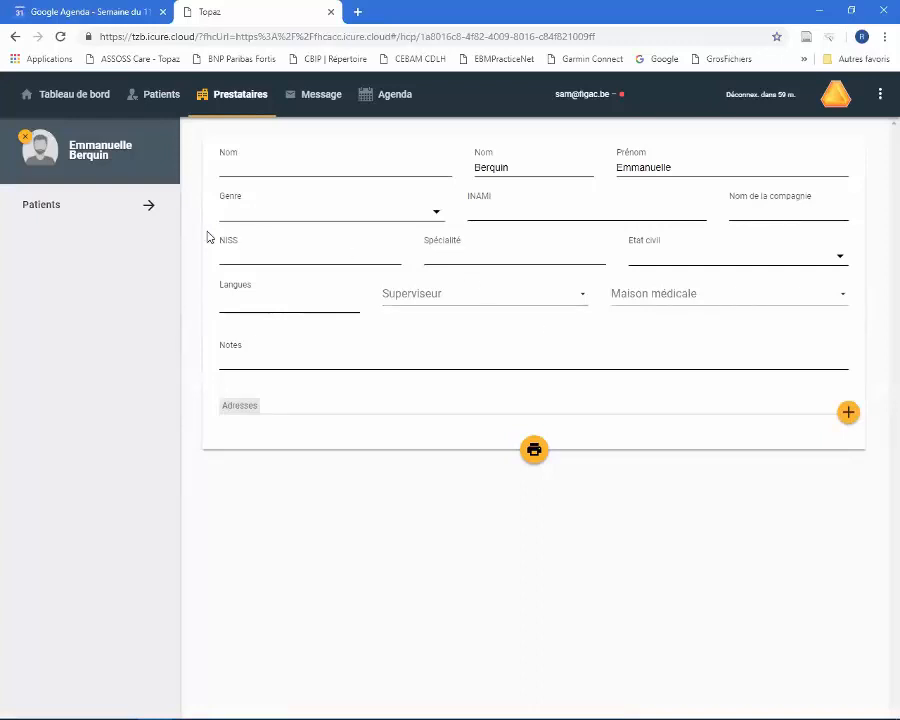
click(149, 208)
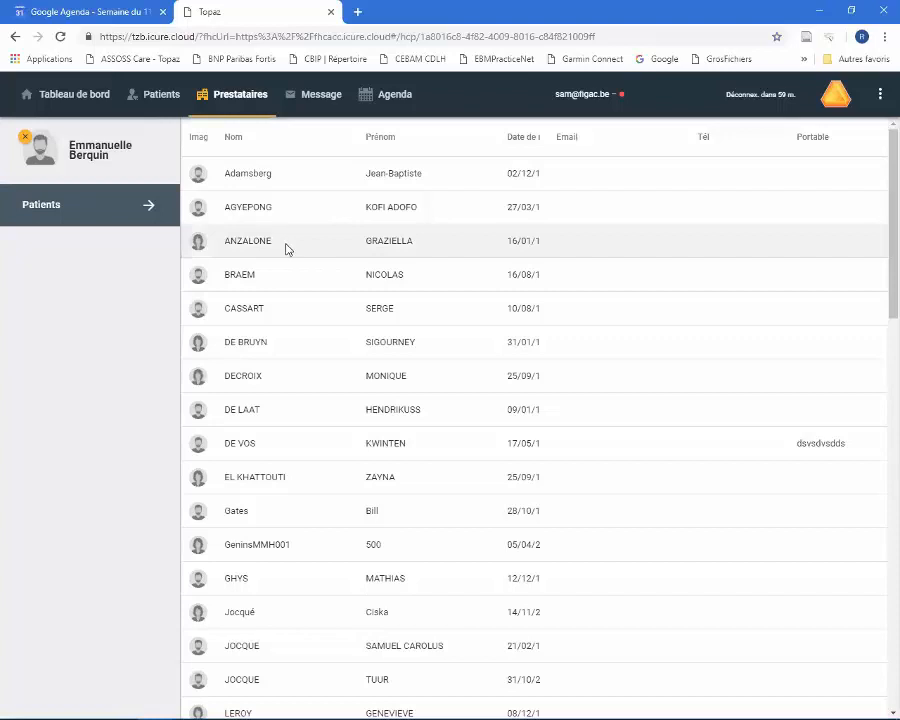
click(25, 137)
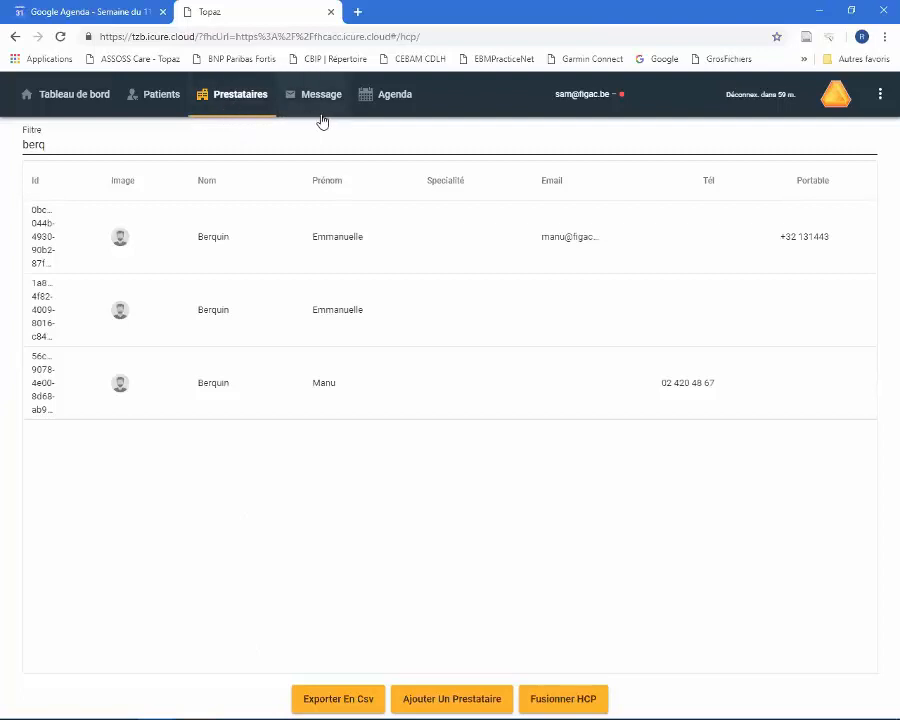
- In the Message section, expand the Boîte de réception, Messages envoyés and Facturation à l'acte folders
click(316, 96)
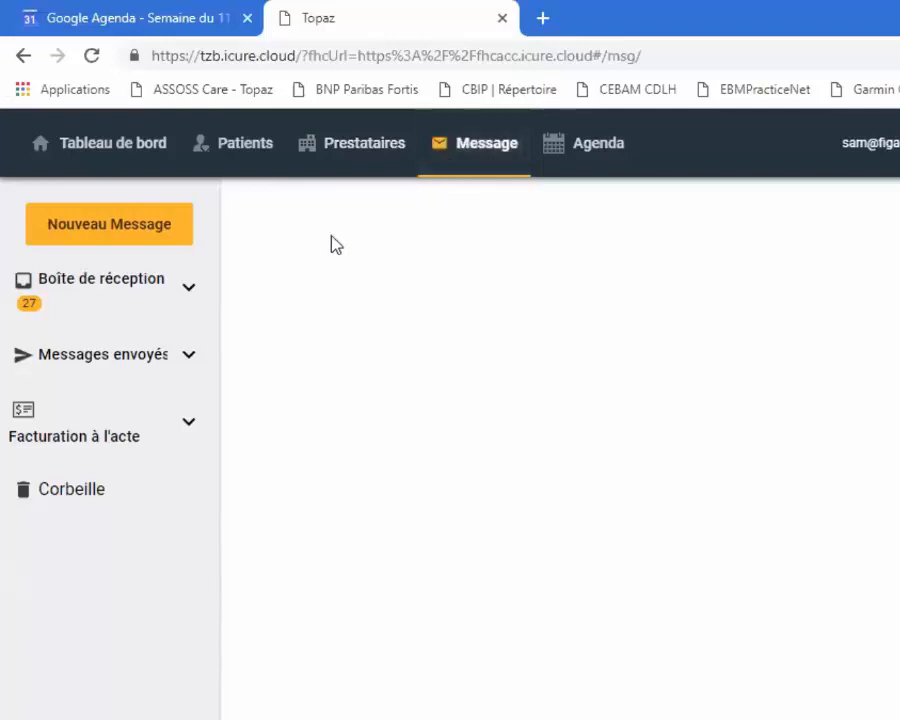
click(187, 292)
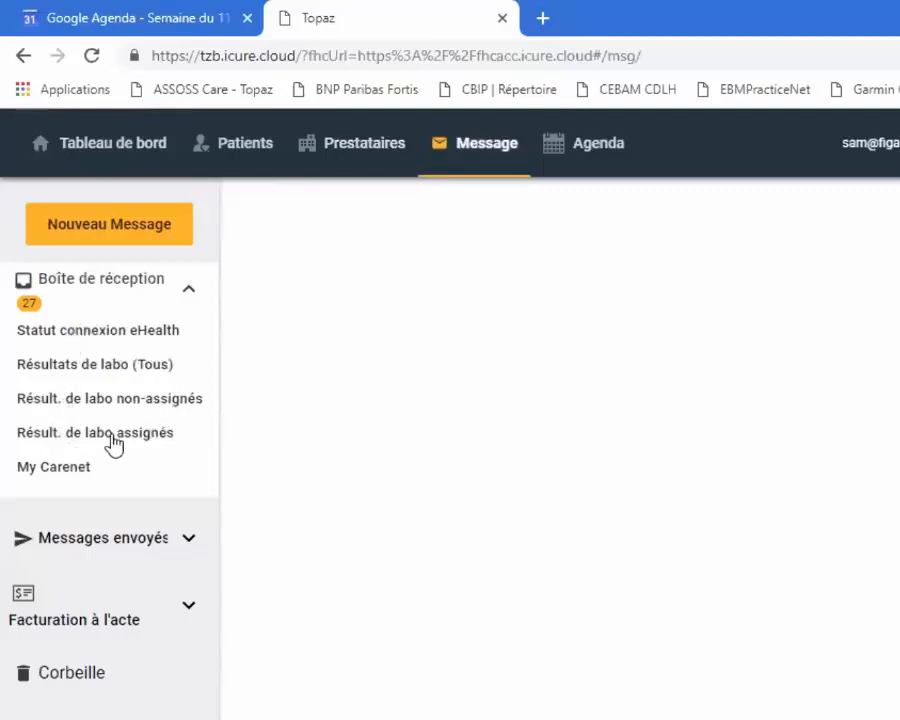
click(190, 540)
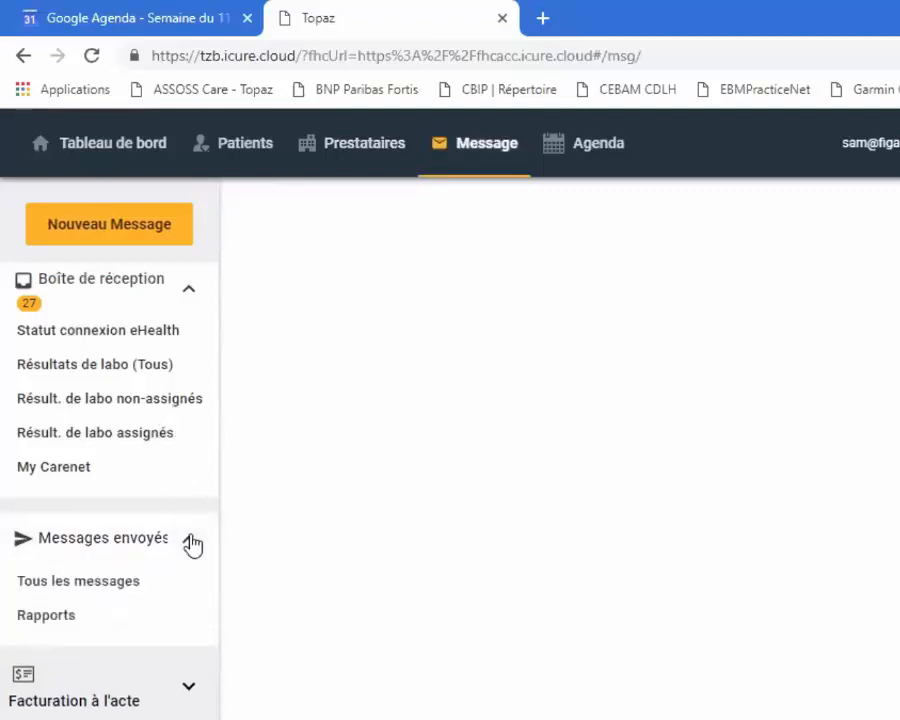
click(189, 688)
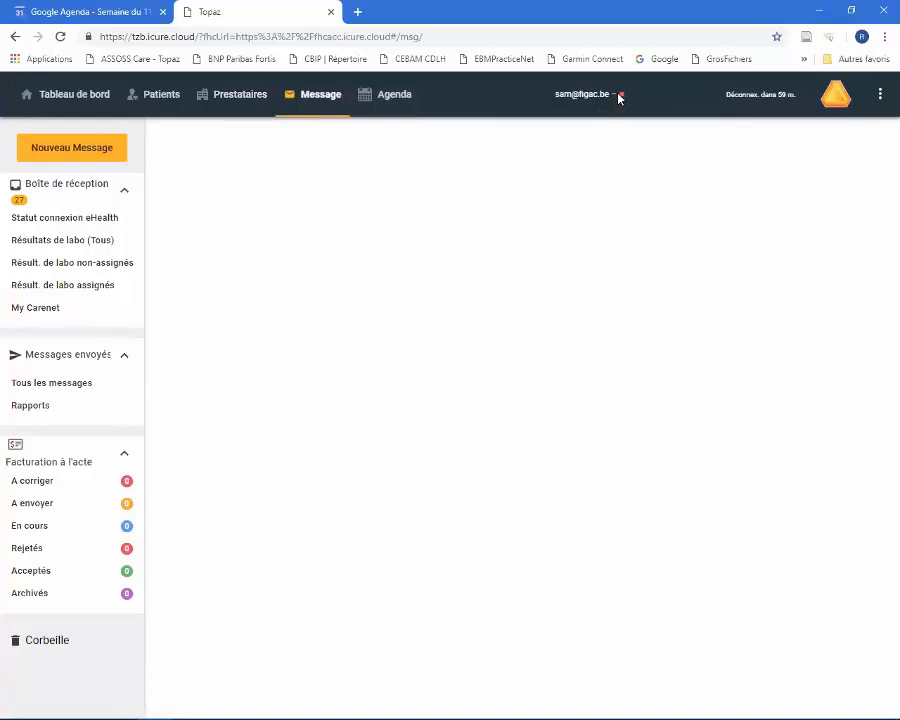
- Open the second patient under Patients récents on the dashboard and show the Dossier complet
click(85, 96)
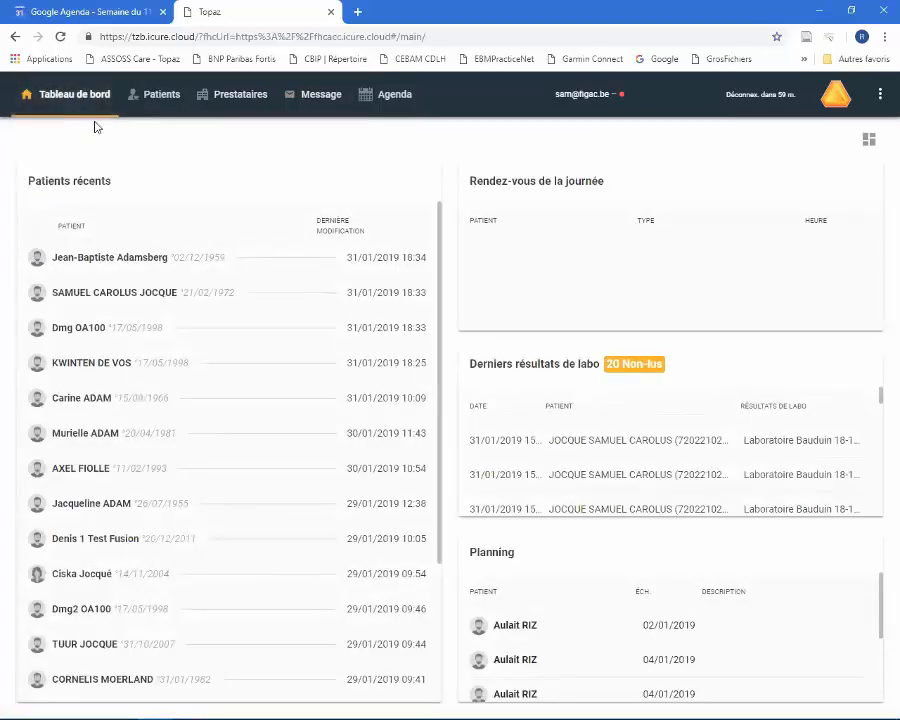
click(155, 293)
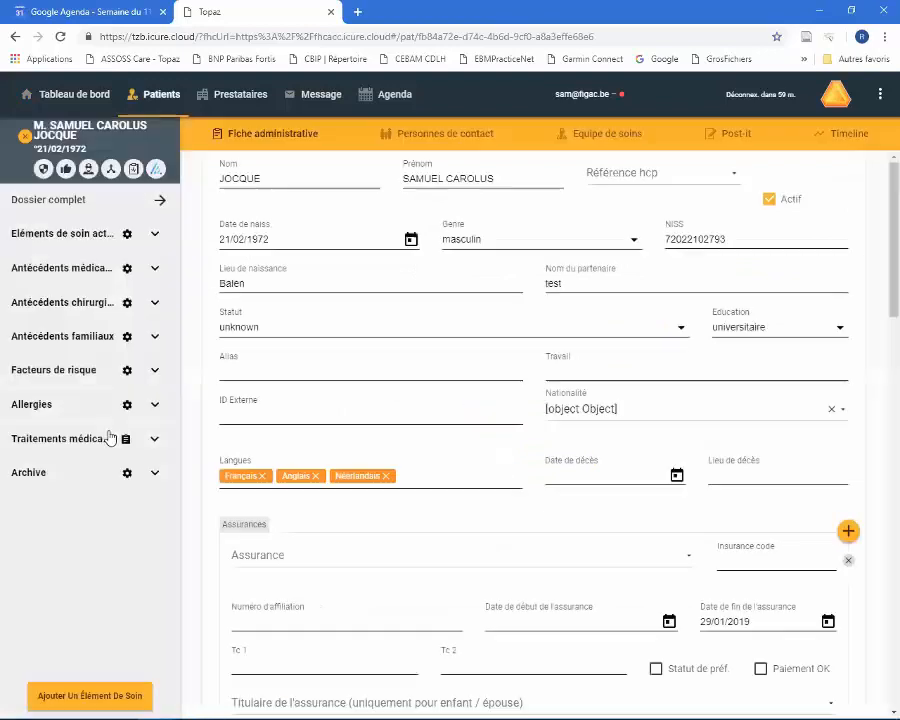
click(164, 200)
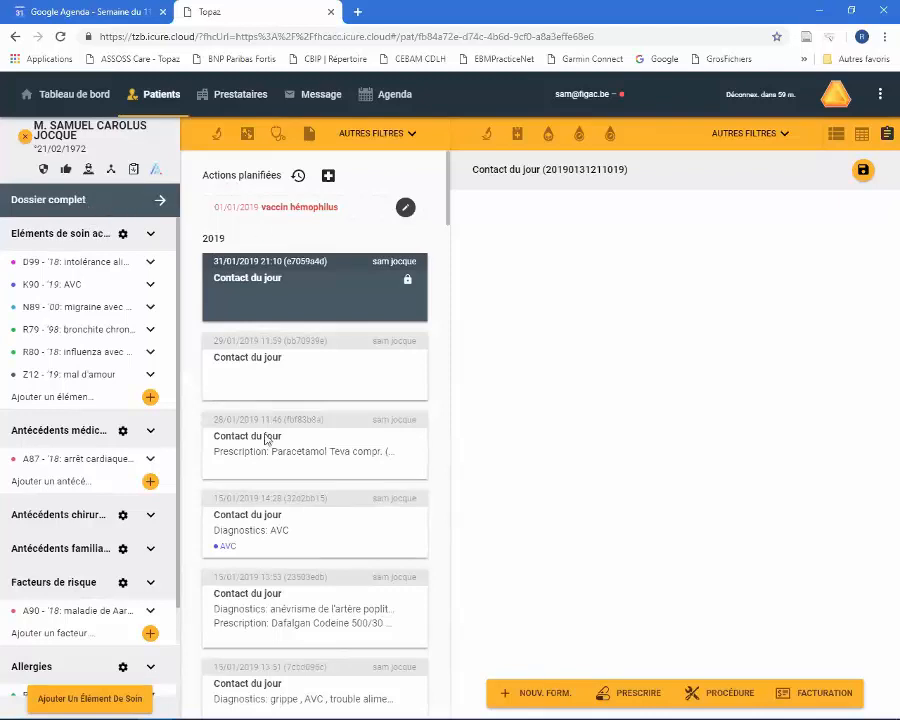
mouse_move(295, 695)
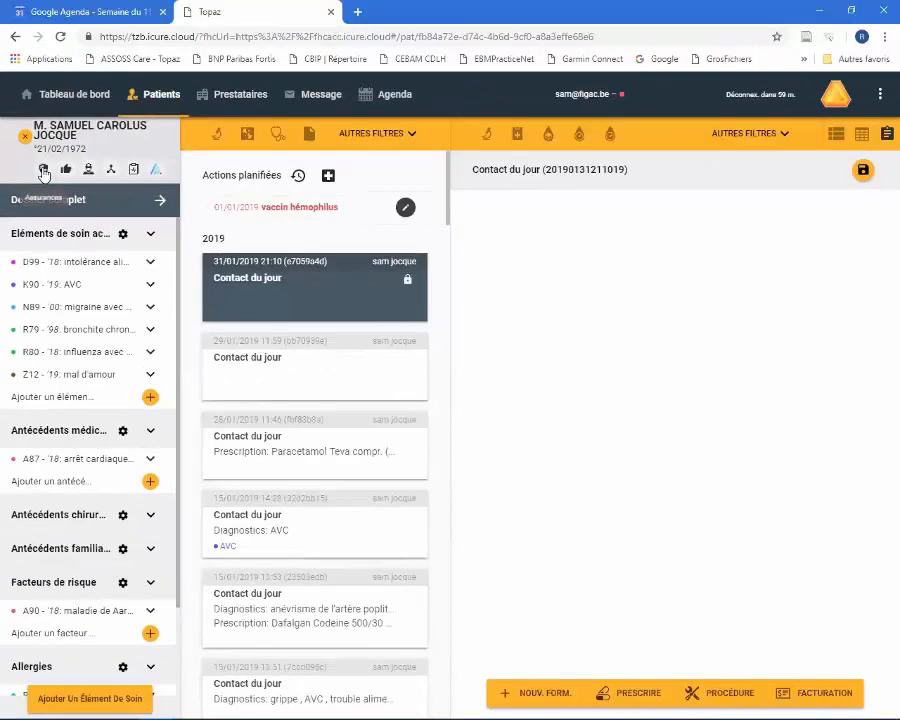
- View the patient's consent registration and Liens thérapeutiques forms, cancelling both without registering anything
click(77, 126)
click(43, 174)
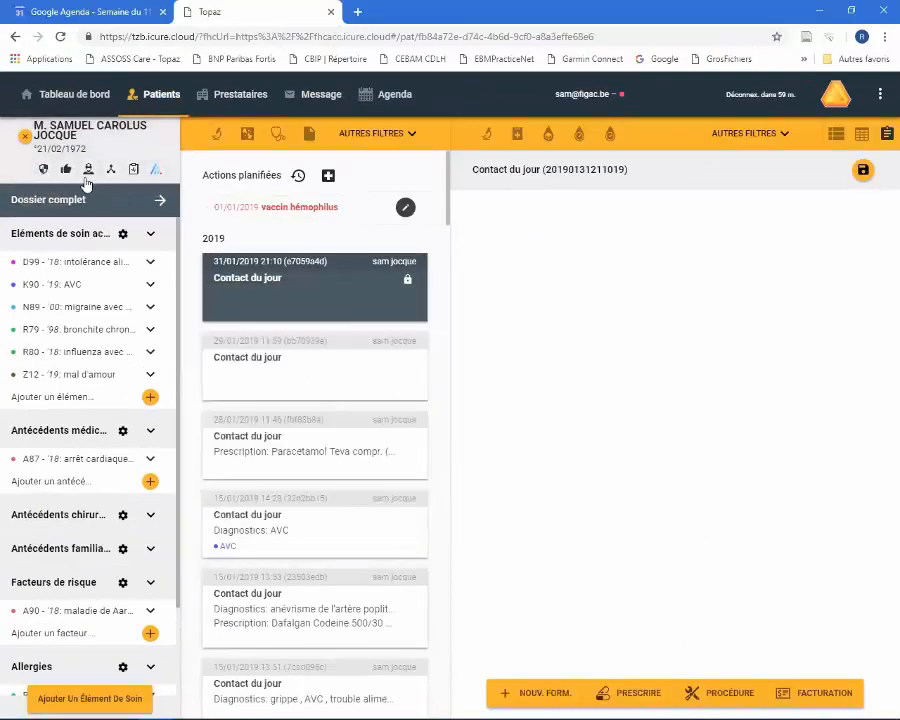
click(66, 170)
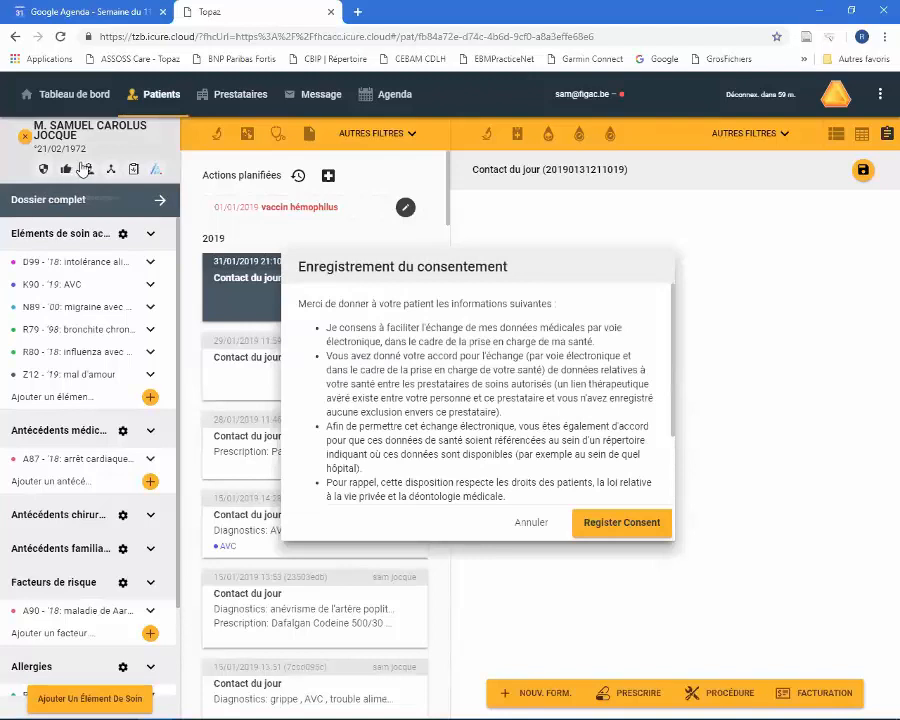
click(529, 522)
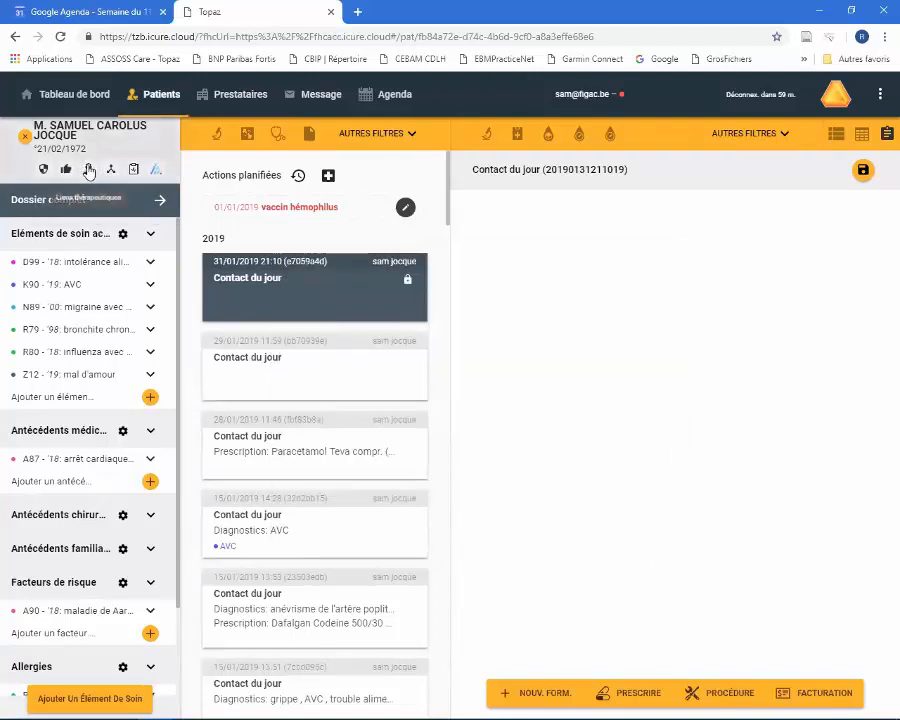
click(89, 170)
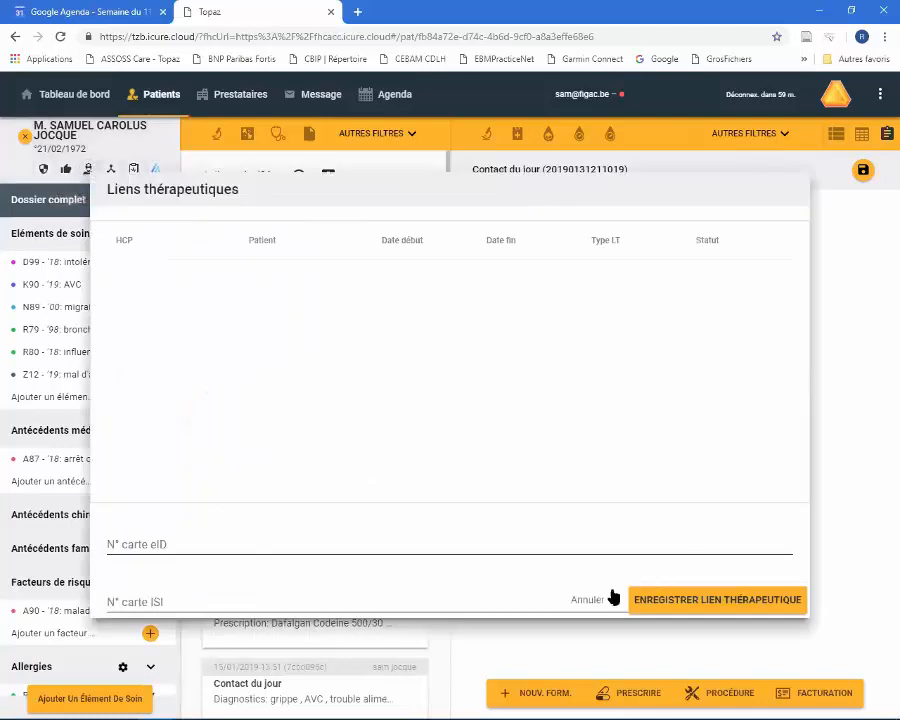
click(601, 600)
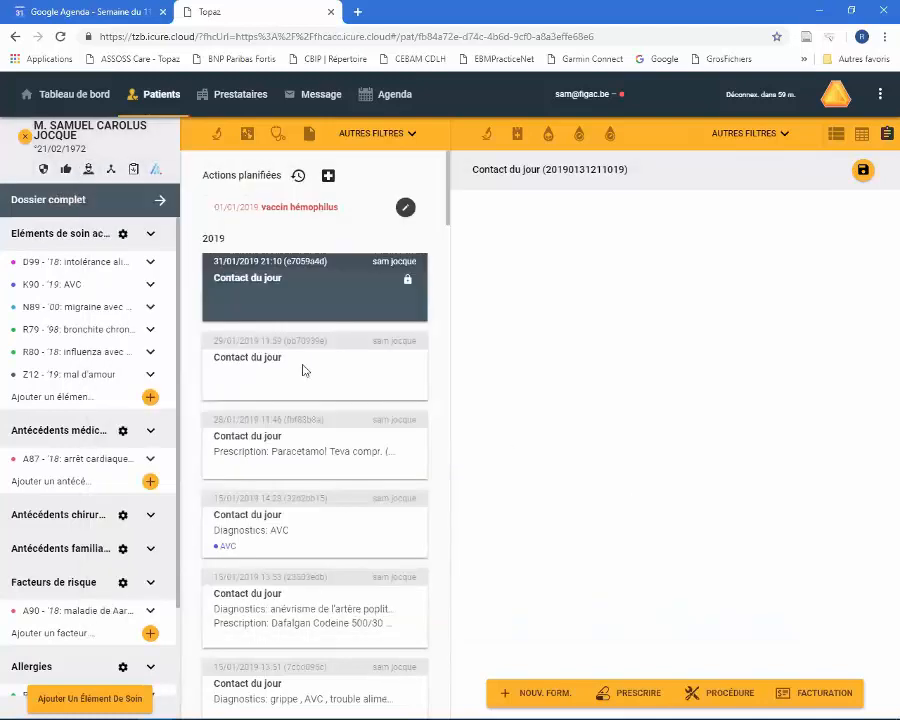
- View the patient's Hubs and e-DMG dialogs and close both without submitting anything
click(112, 170)
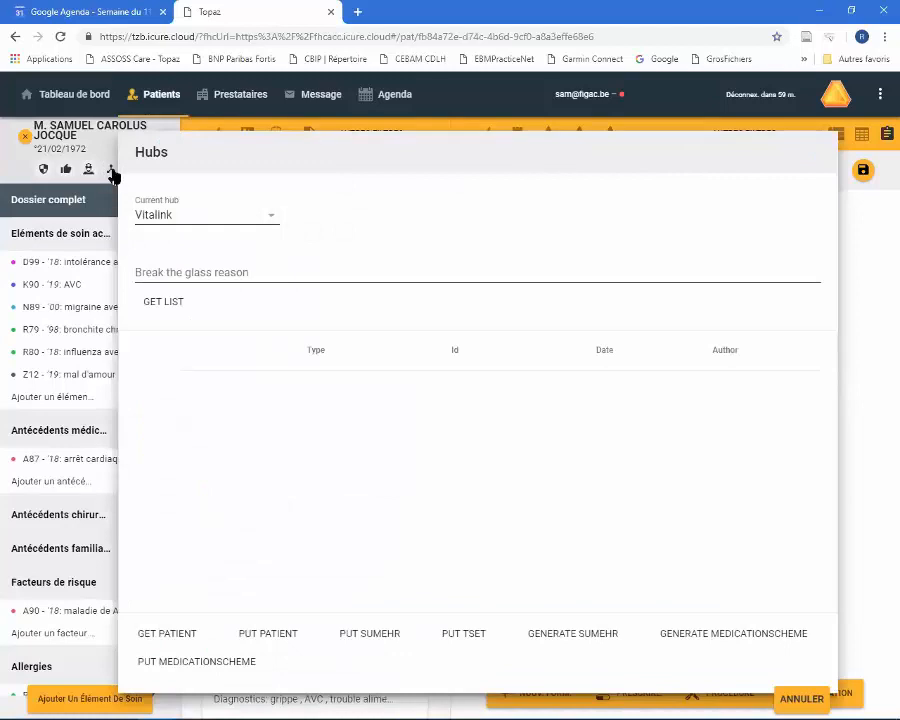
click(112, 175)
click(134, 170)
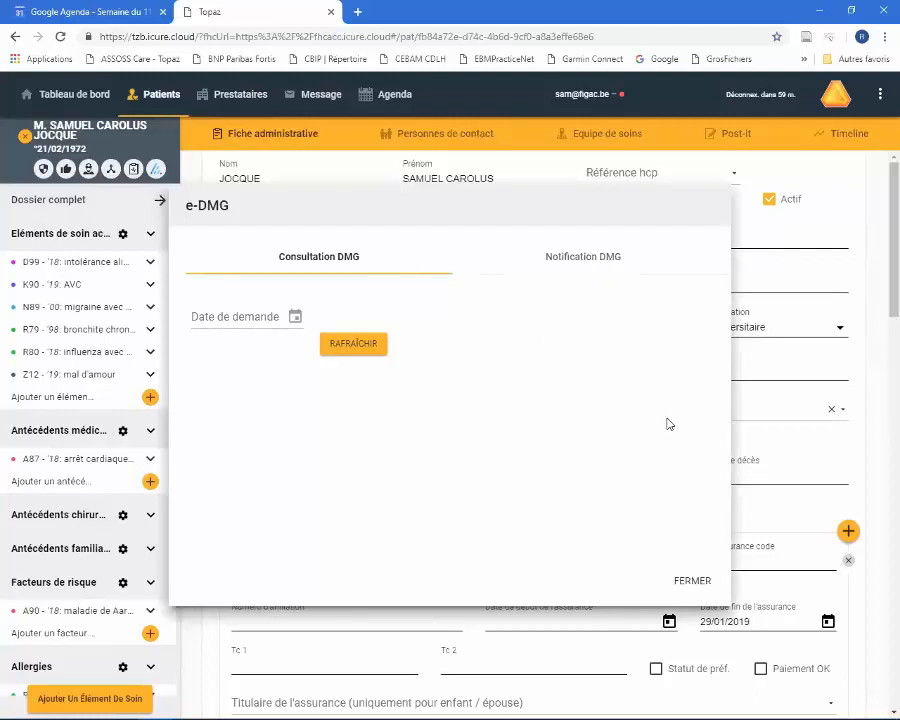
click(703, 584)
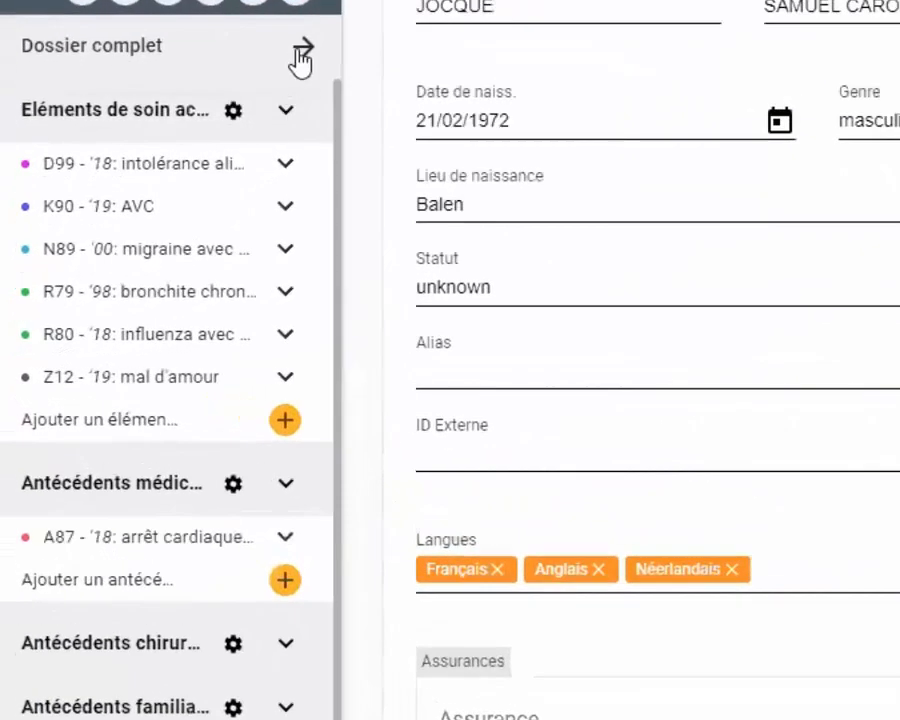
- Show the Dossier complet and collapse its Eléments de soin actifs, Antécédents médicaux, Facteurs de risque and Allergies sections
click(303, 47)
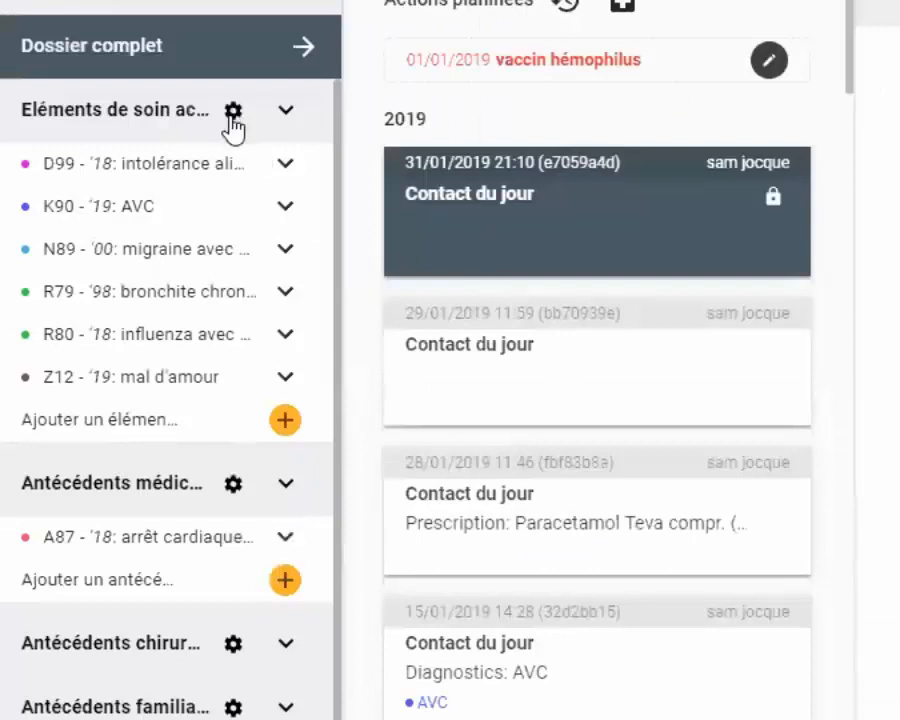
click(286, 112)
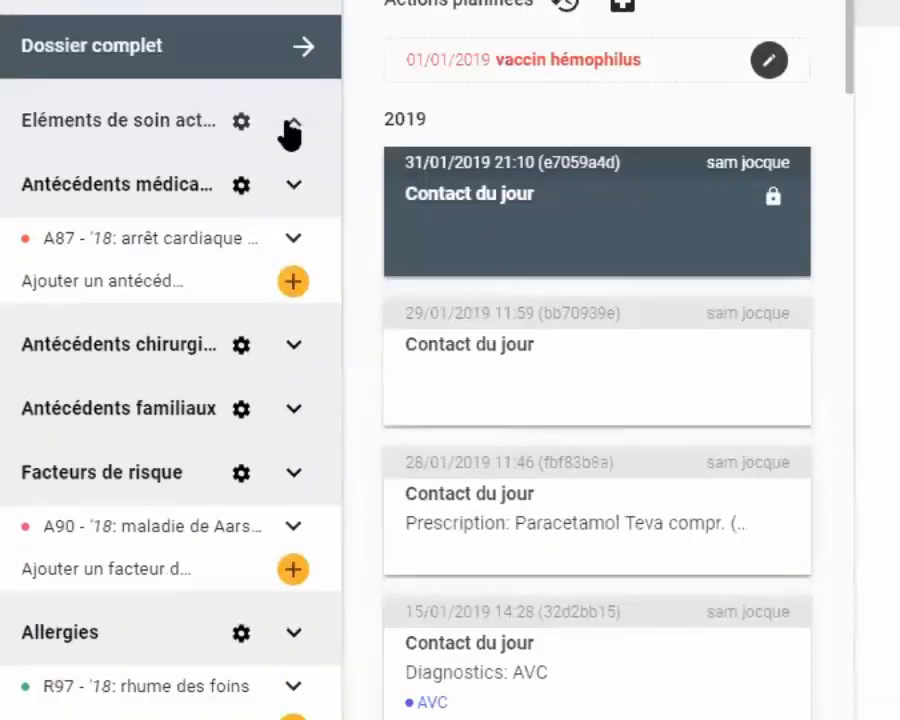
click(292, 186)
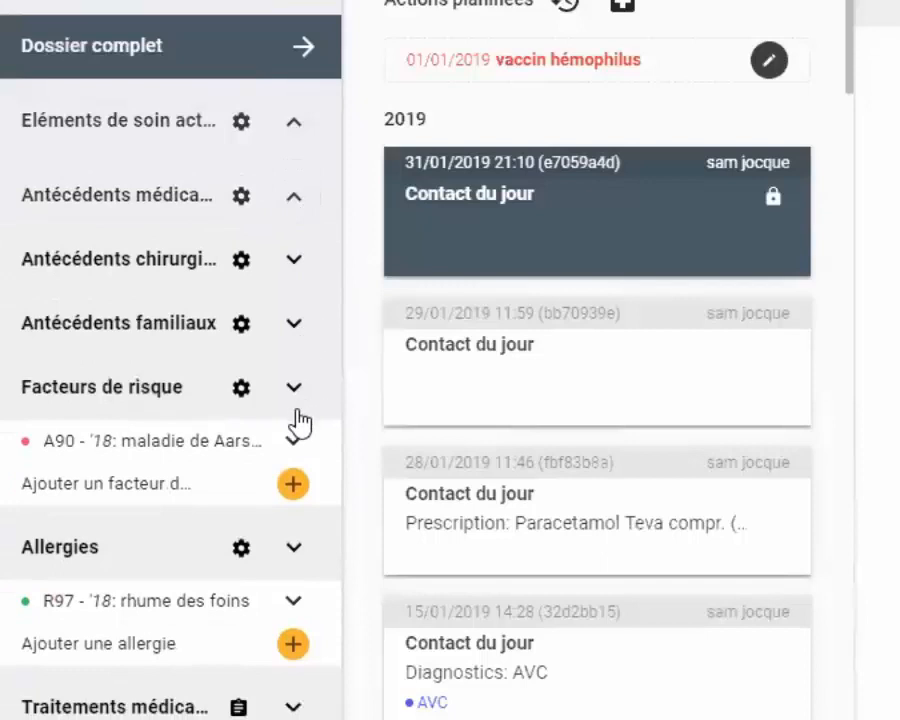
click(294, 390)
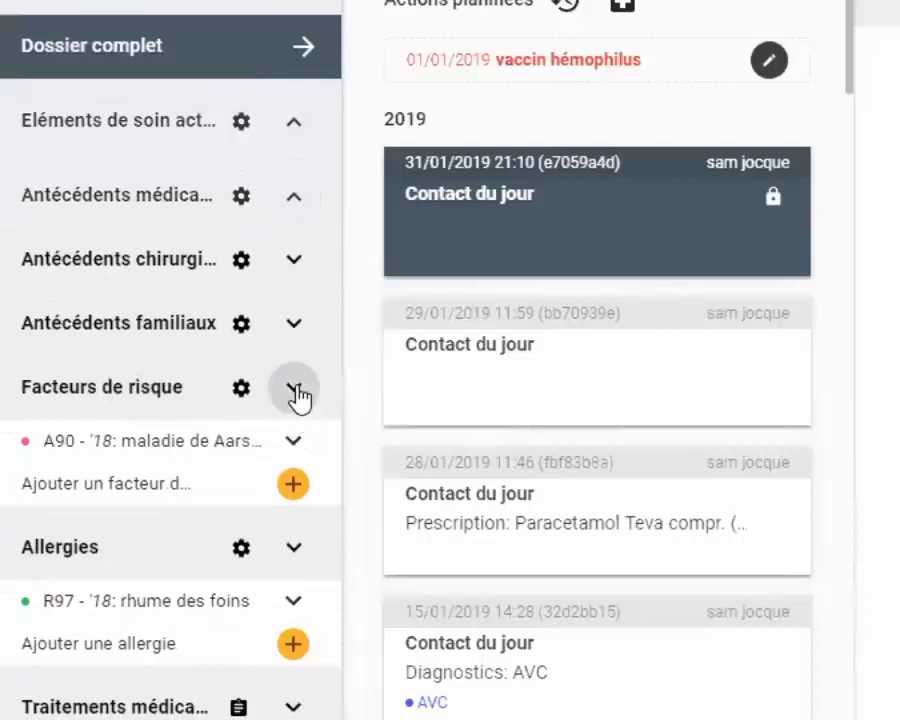
click(296, 463)
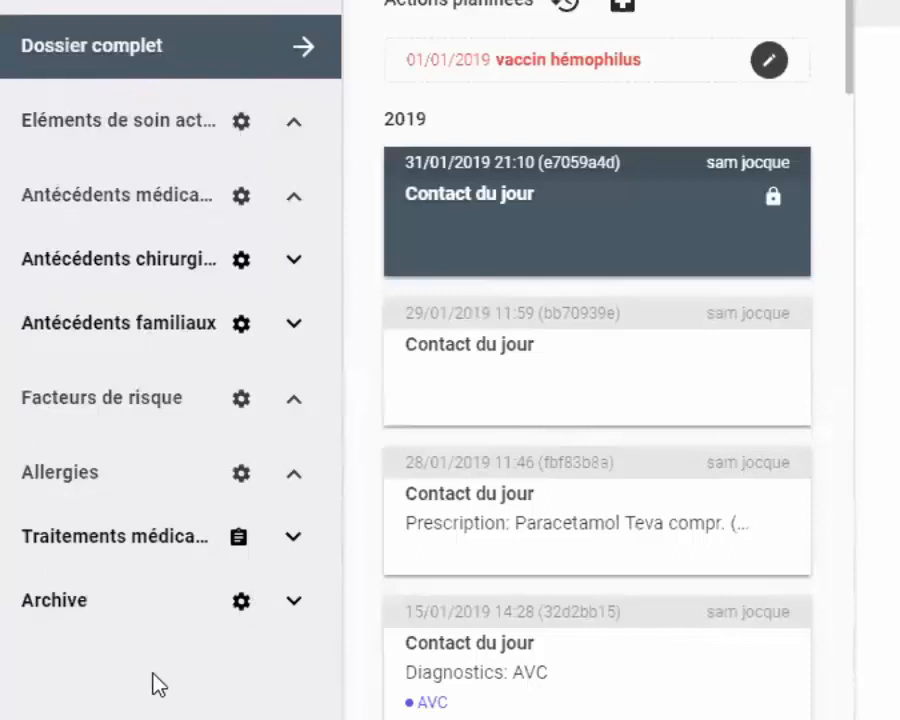
- Expand the Eléments de soin actifs section again in the patient's file
scroll(240, 148, down, 3)
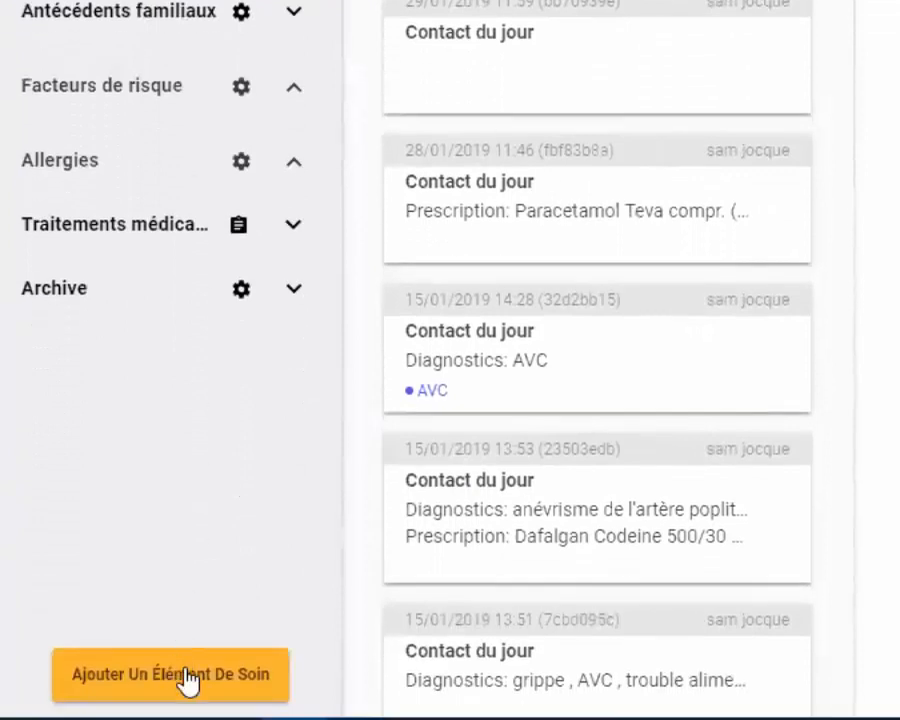
scroll(300, 340, up, 5)
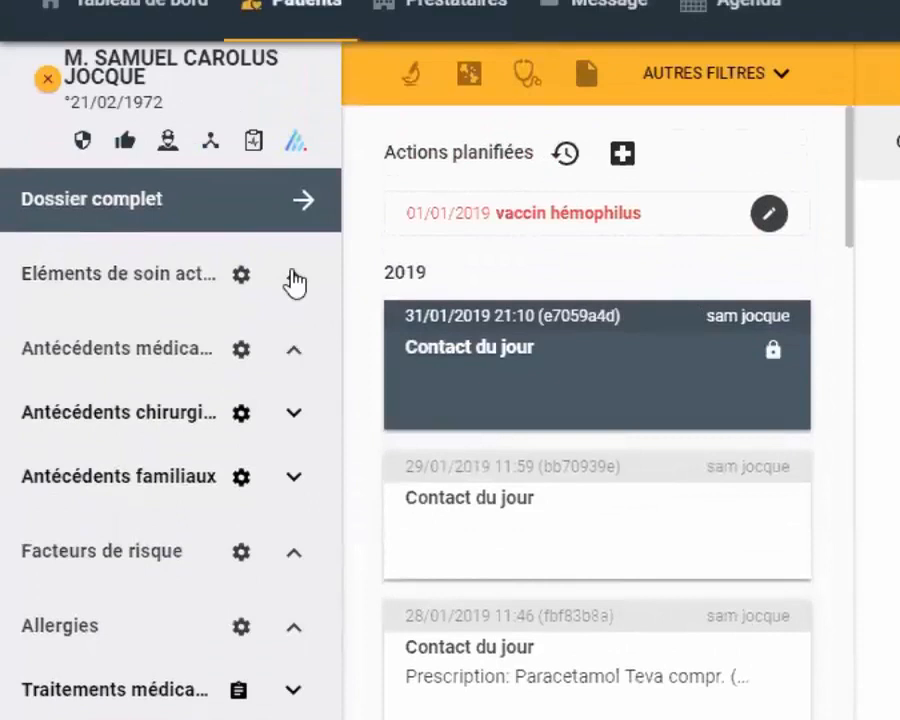
click(294, 276)
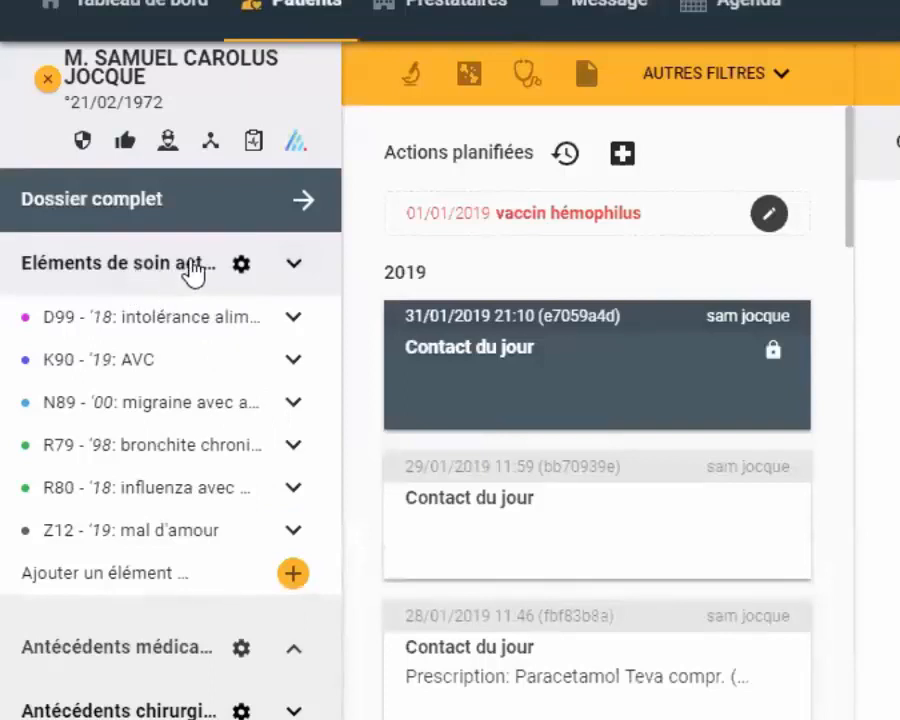
mouse_move(196, 326)
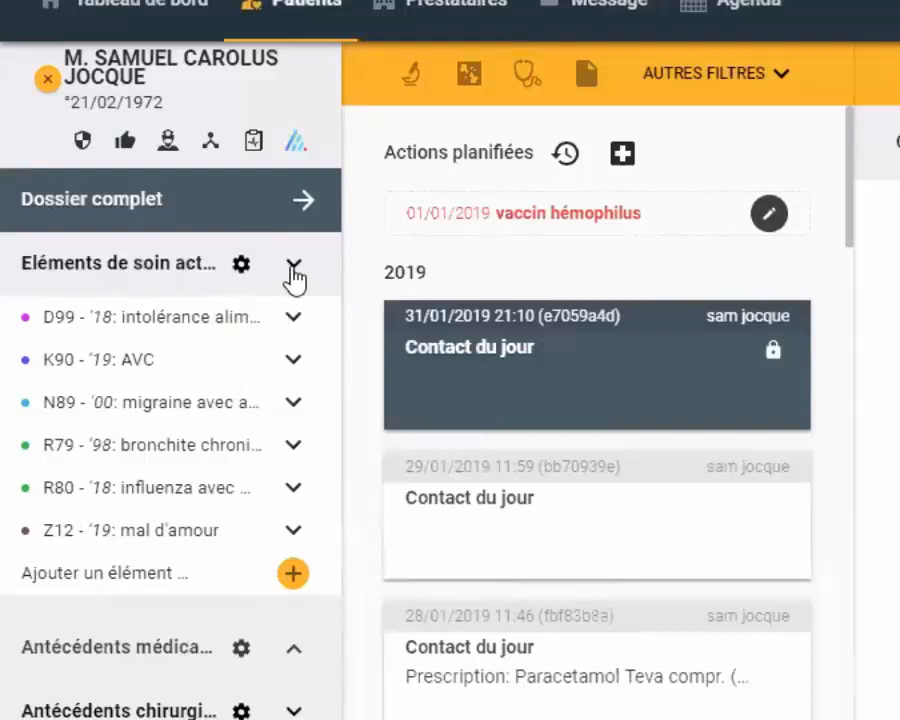
click(296, 276)
click(296, 276)
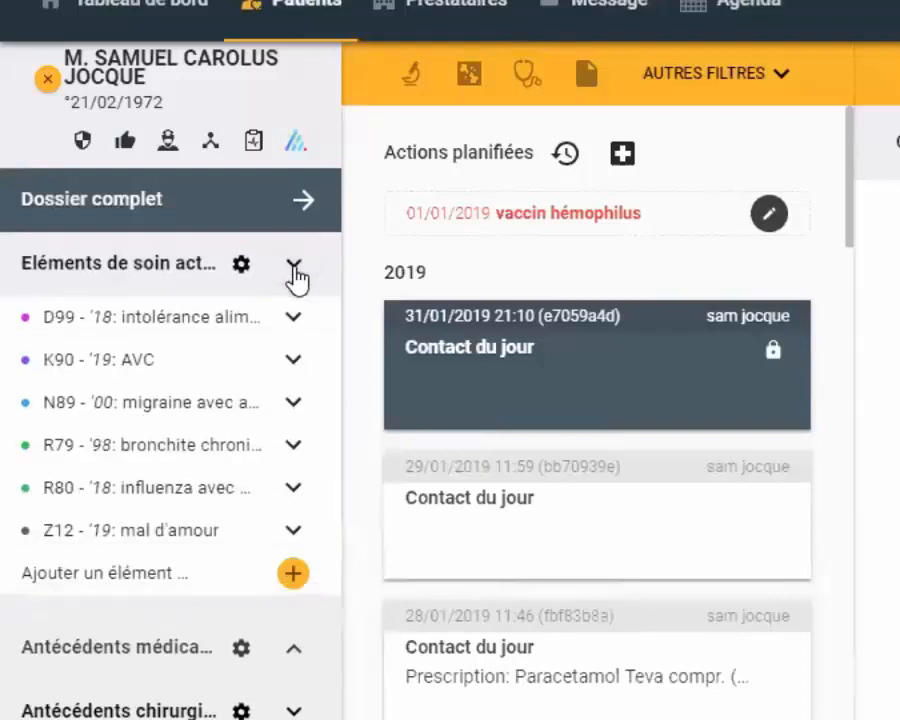
click(242, 266)
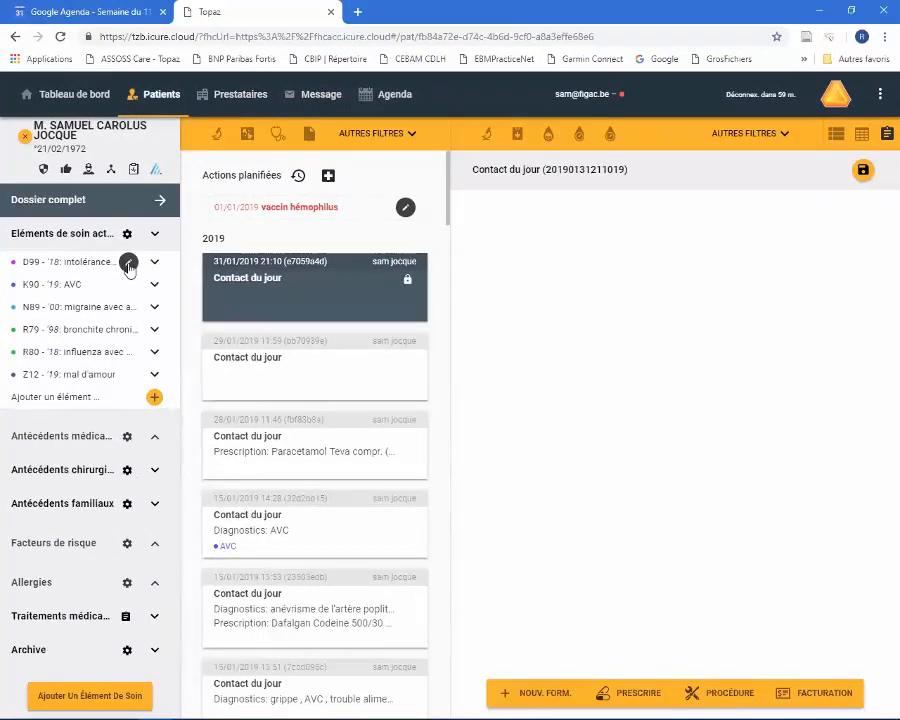
- View the edit form of the D99 intolérance alimentaire care element and cancel without registering anything
click(129, 264)
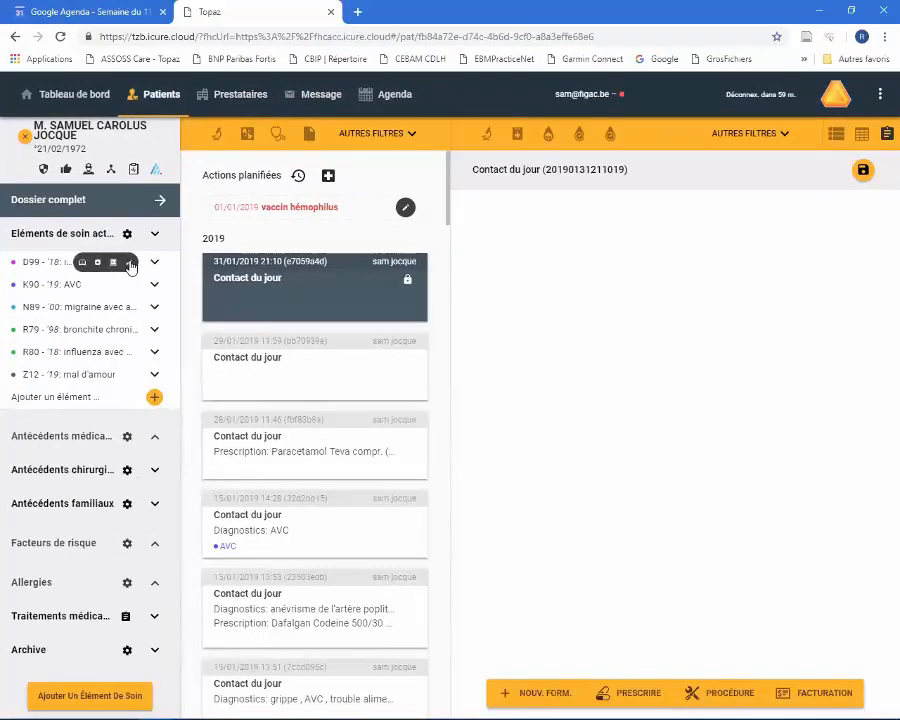
click(129, 263)
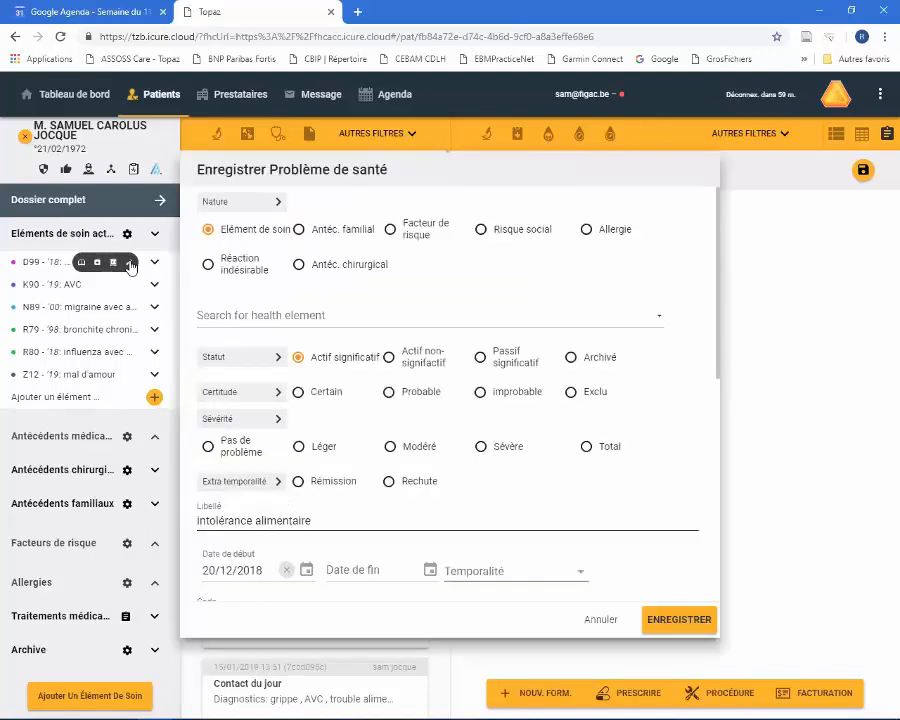
click(598, 619)
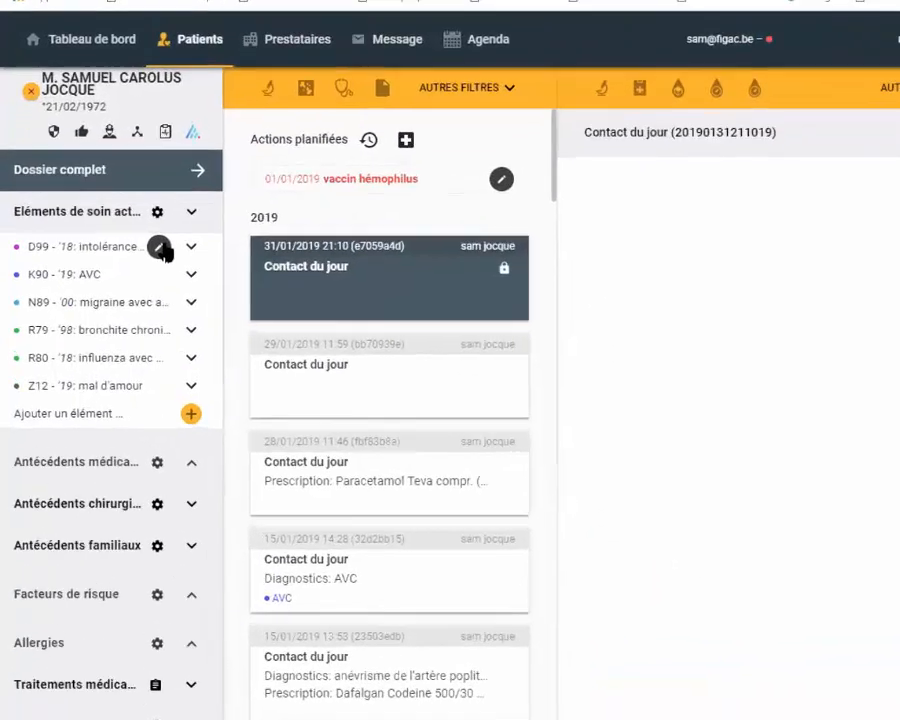
- View the available actions and the démarches of the D99 intolérance alimentaire care element, then collapse it
click(130, 263)
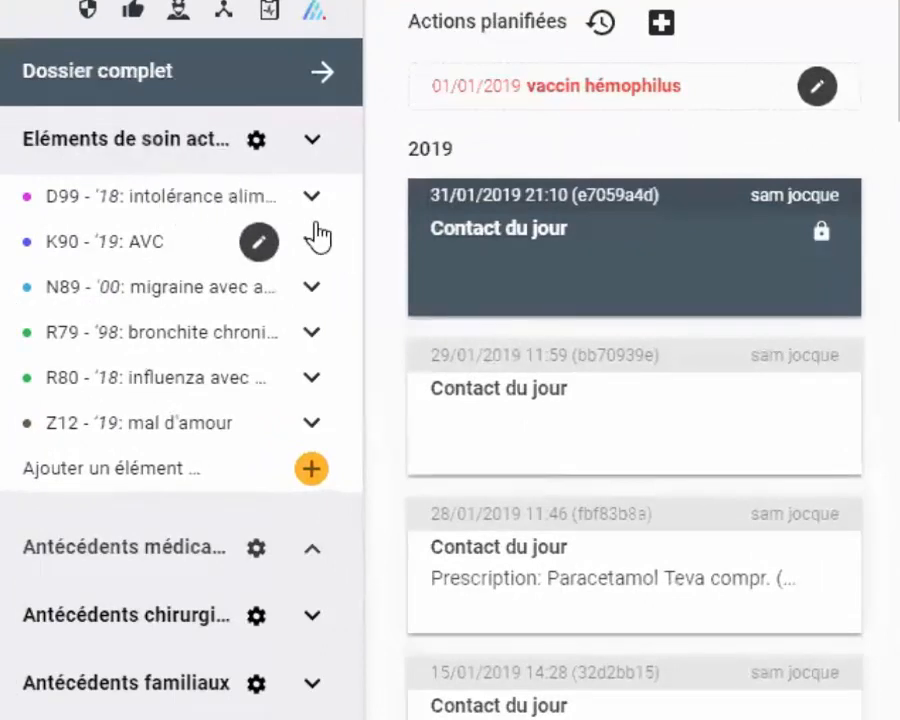
mouse_move(265, 210)
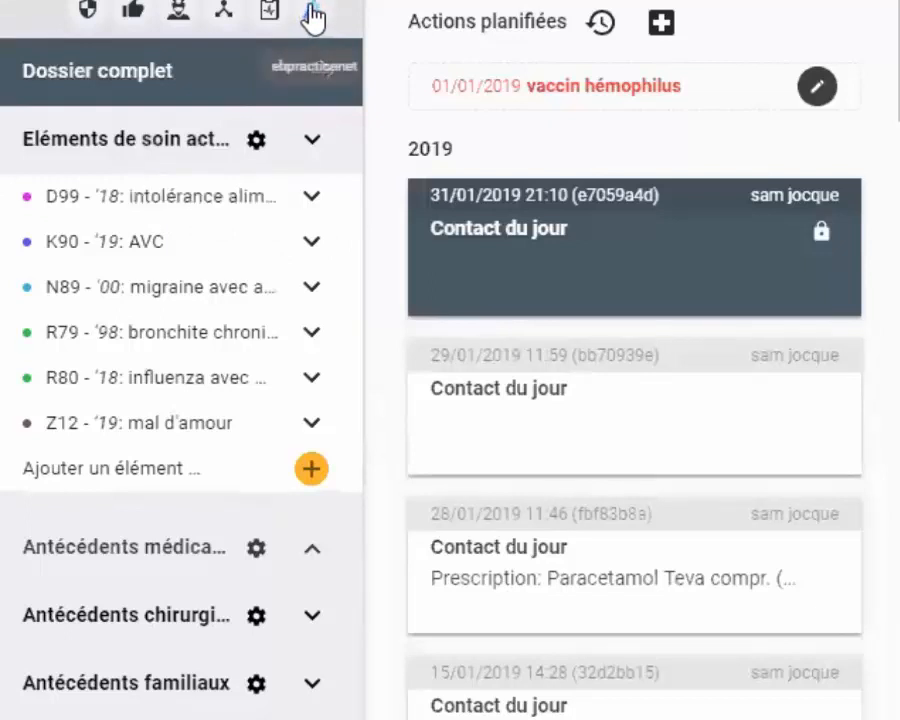
mouse_move(295, 200)
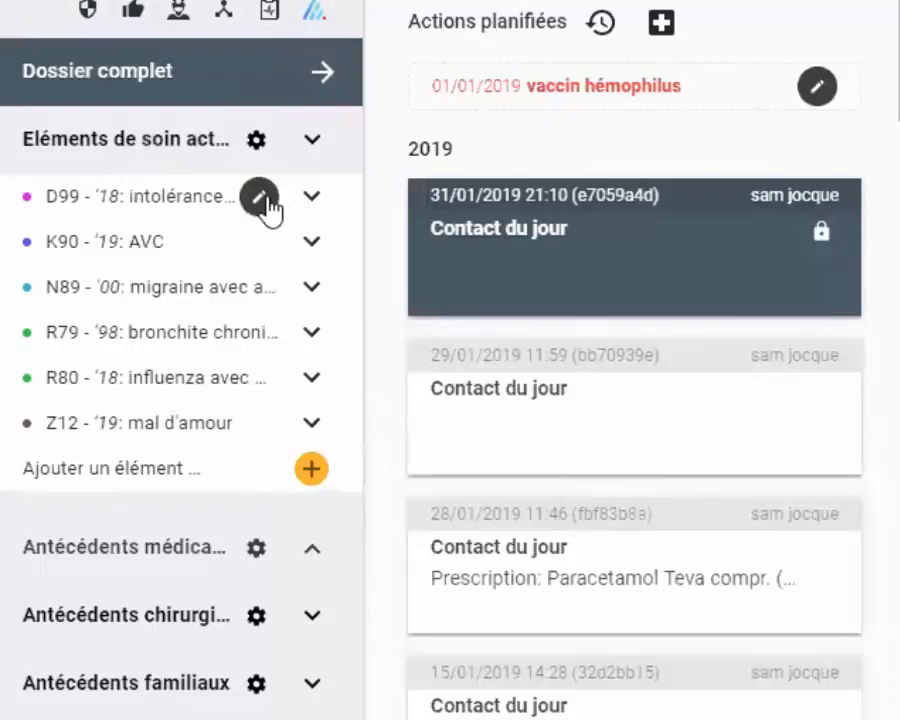
click(260, 202)
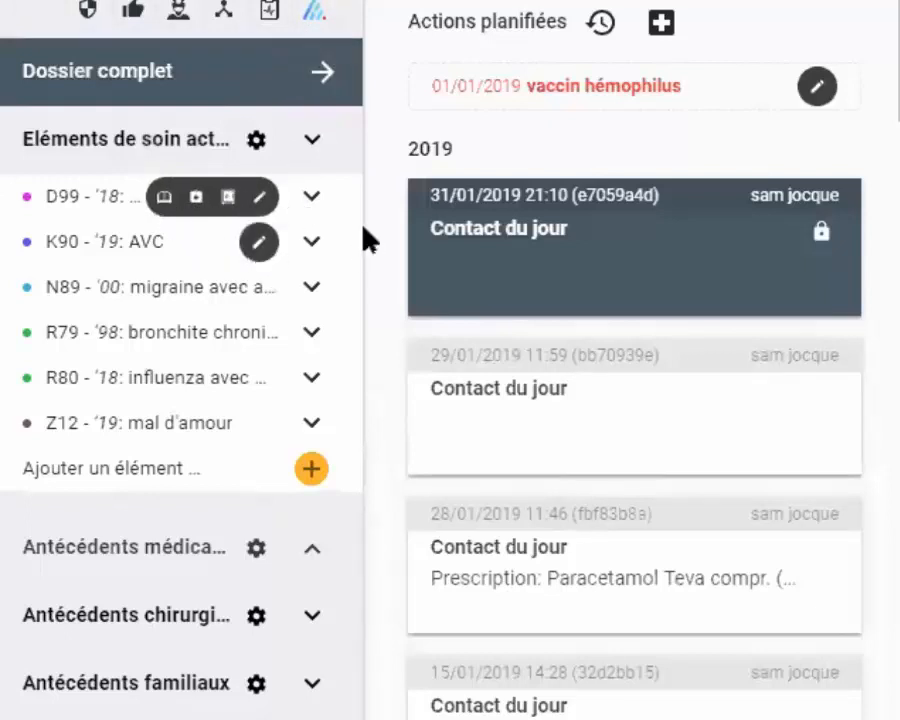
click(312, 200)
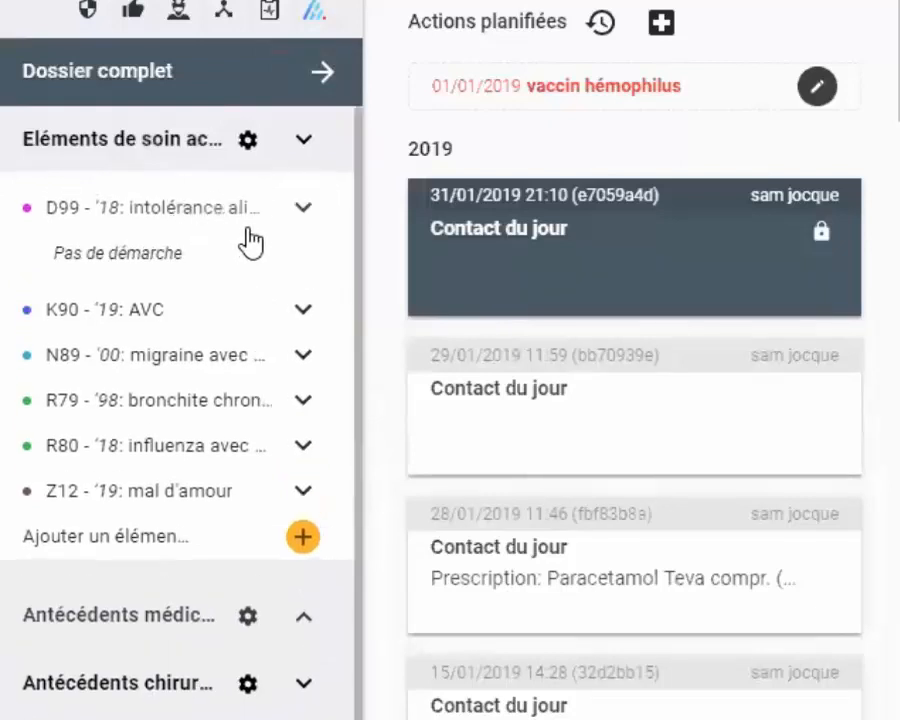
click(302, 208)
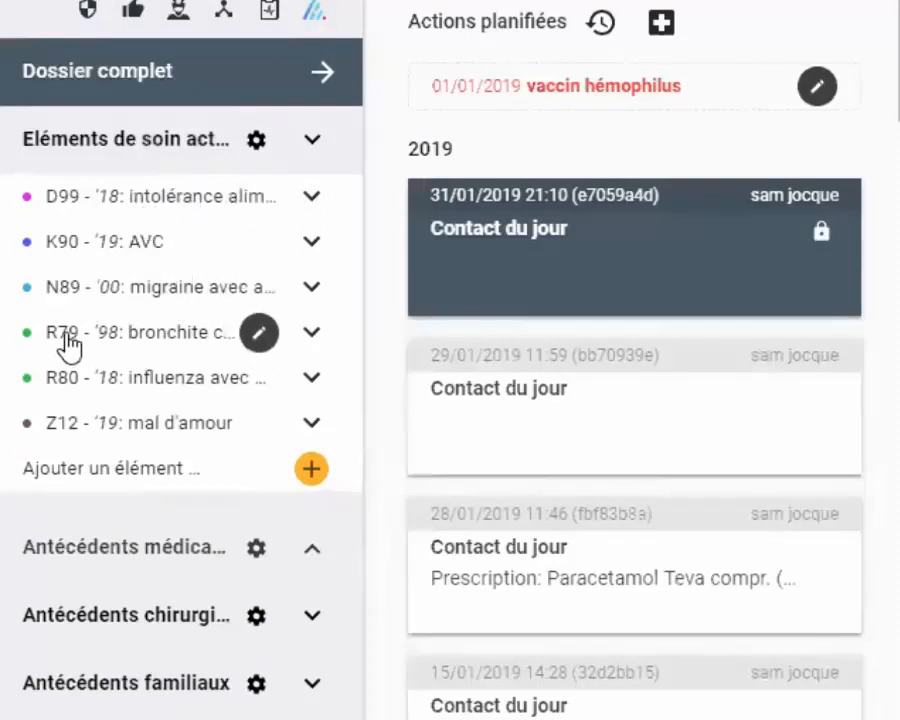
- Expand the Antécédents médicaux section and start a new medical antecedent
click(312, 558)
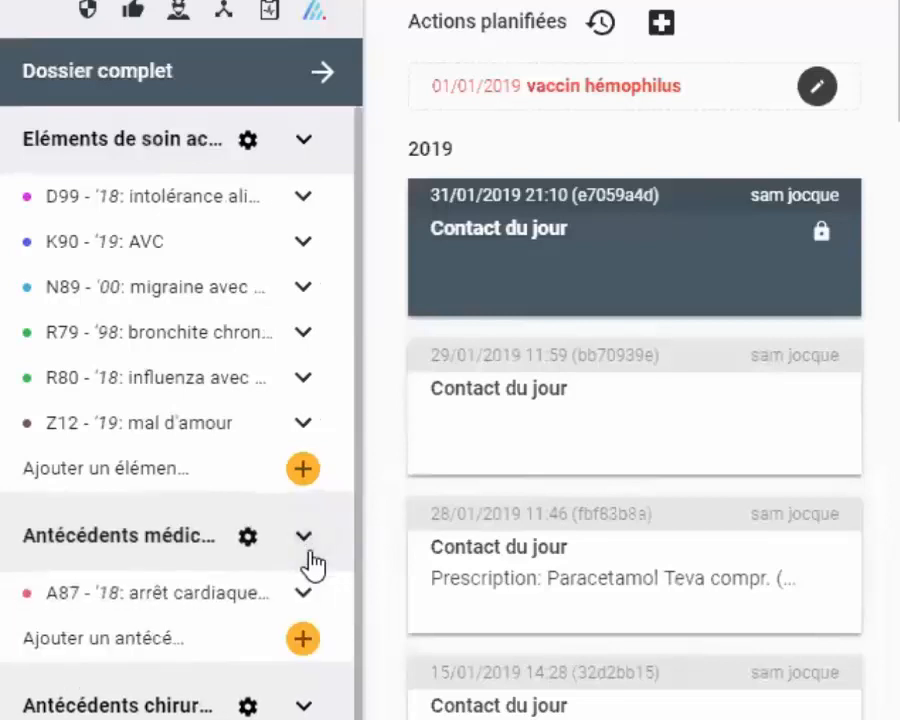
mouse_move(214, 606)
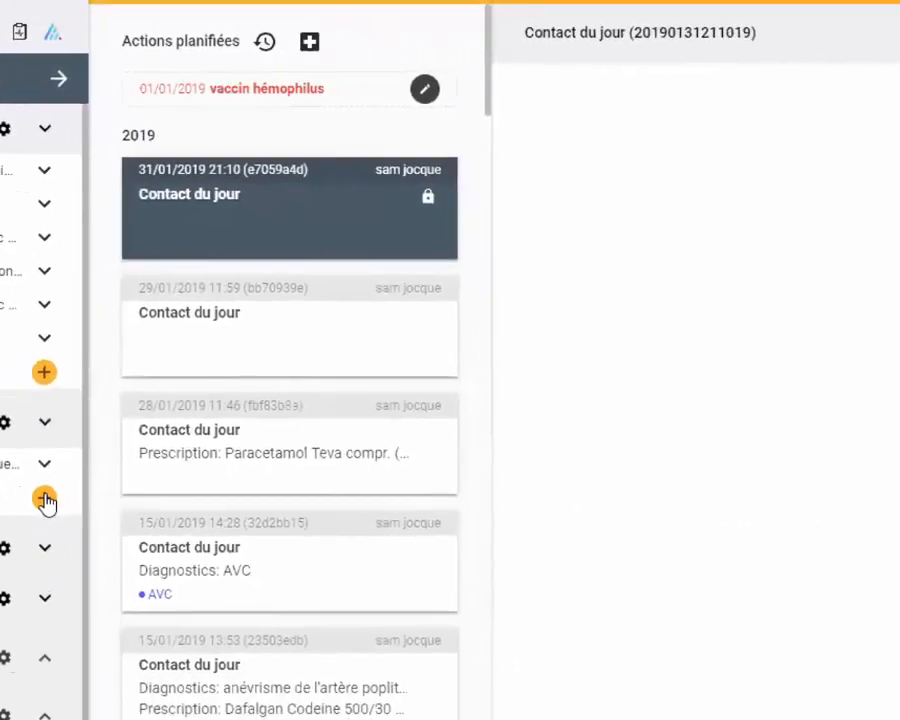
click(303, 638)
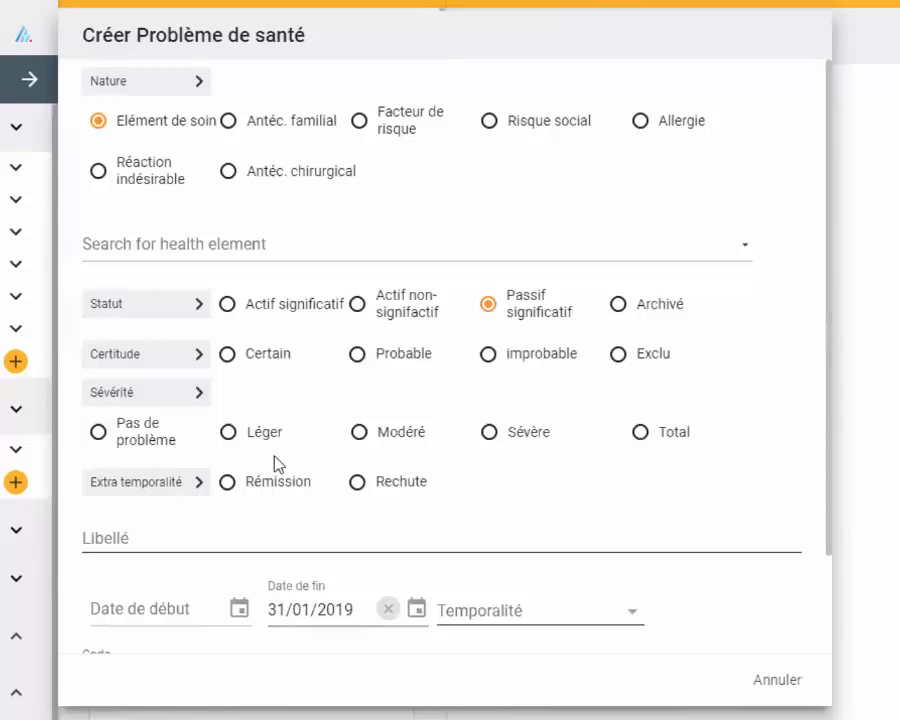
- Search the health elements for "cholécy aig" and choose cholécystite aiguë for the new health problem
click(179, 242)
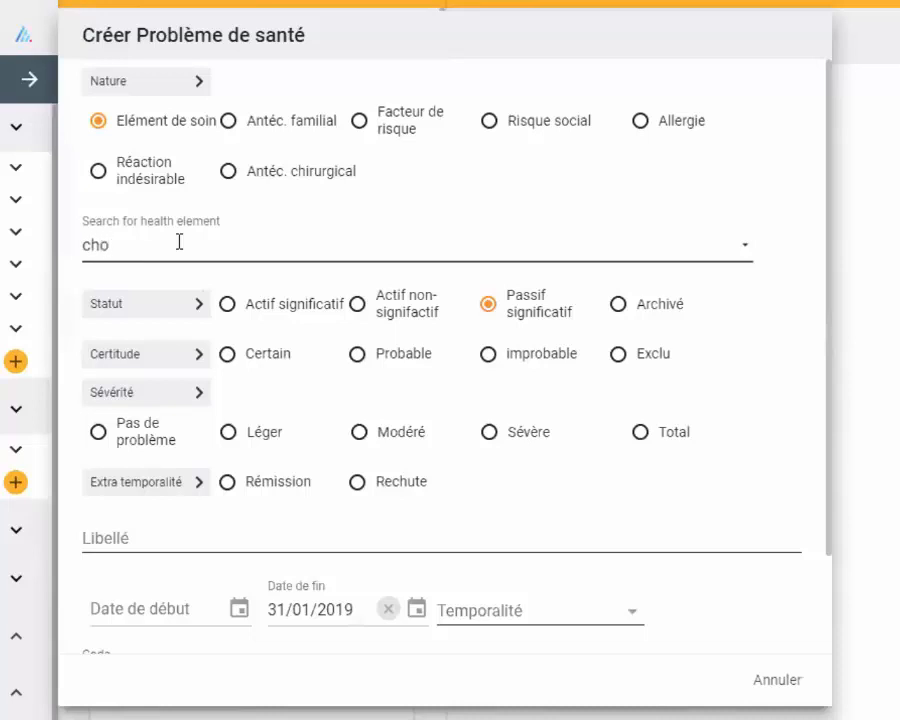
text(lécy)
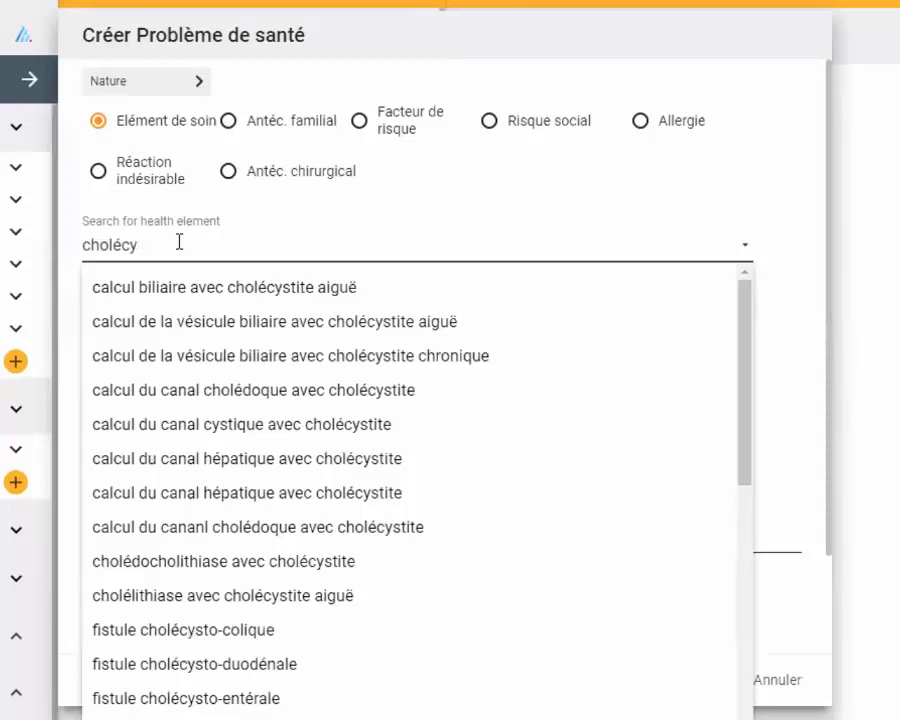
text(ai)
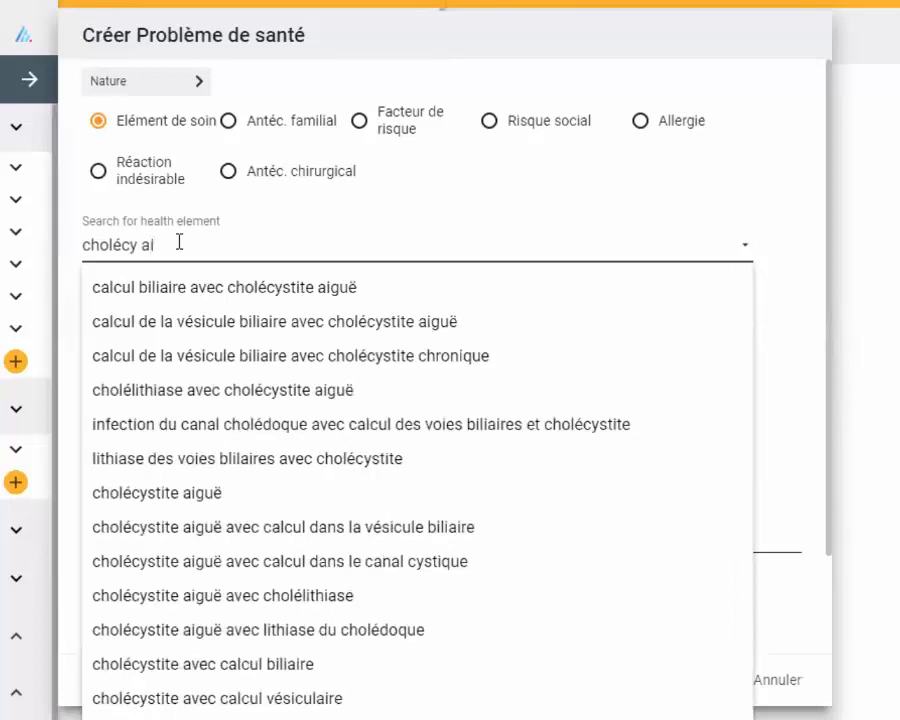
text(g)
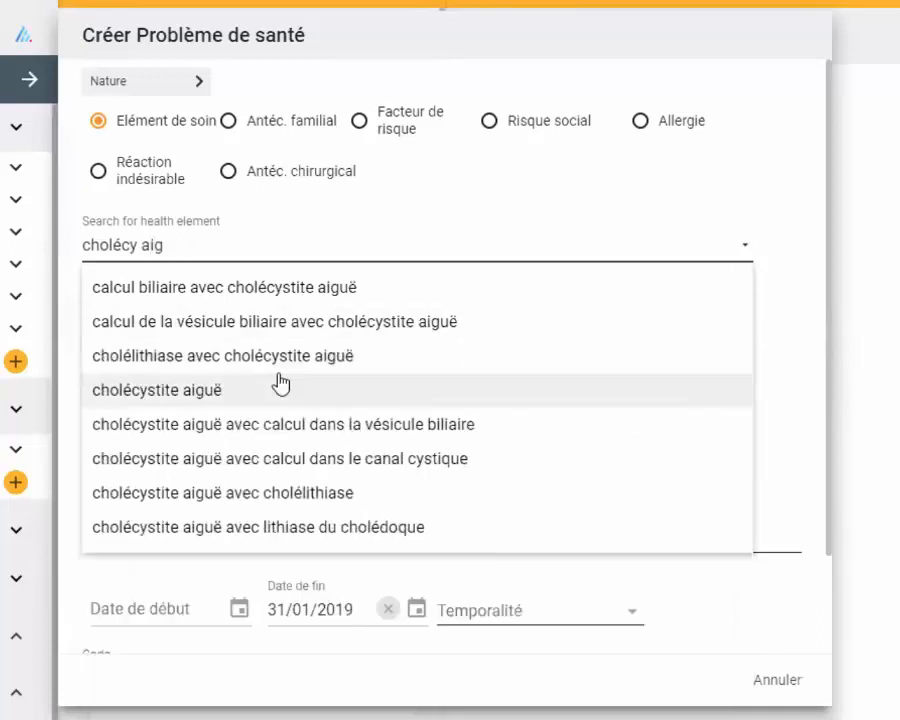
click(203, 392)
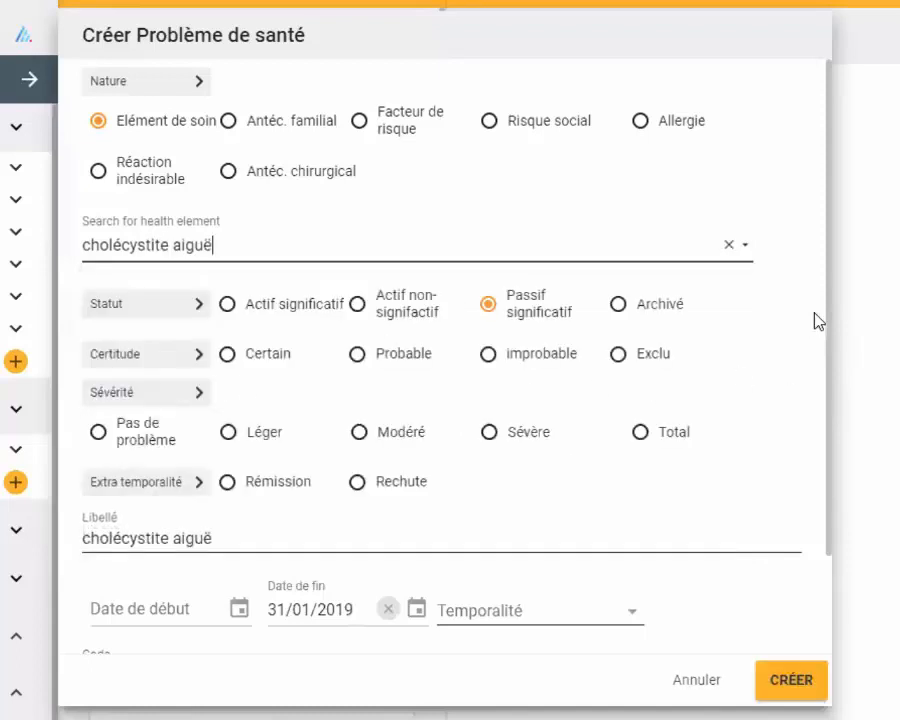
- Set the health problem's Certitude to Certain and its Sévérité to Sévère
scroll(820, 360, down, 1)
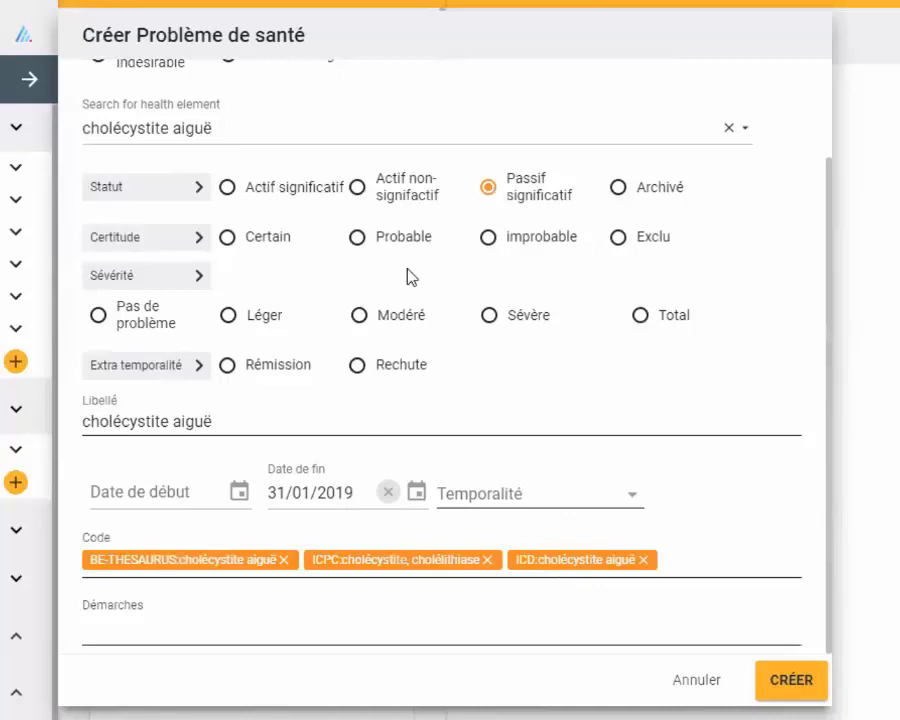
click(224, 242)
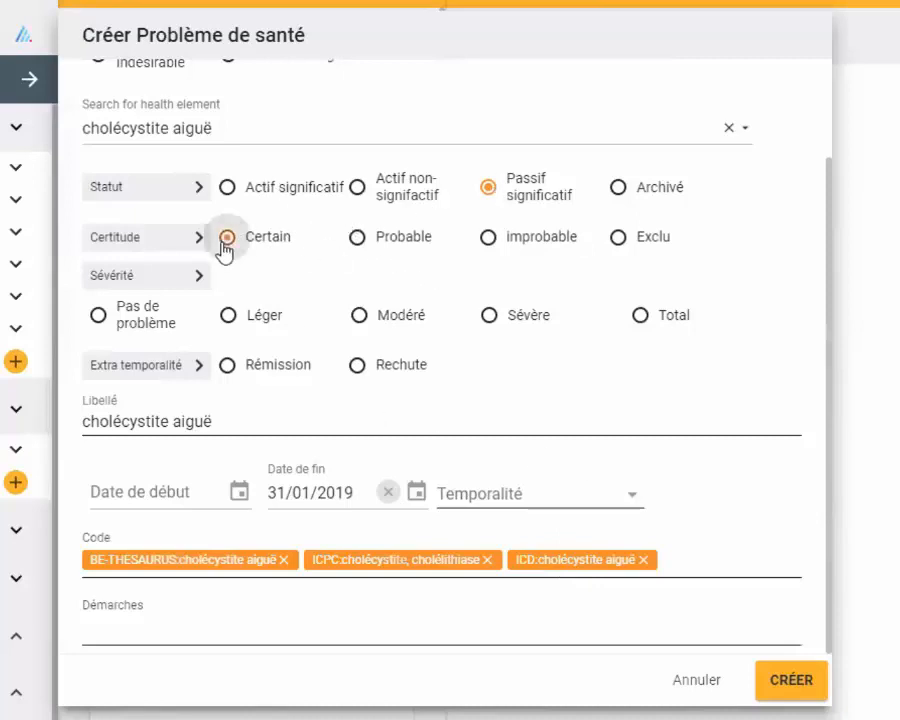
click(488, 318)
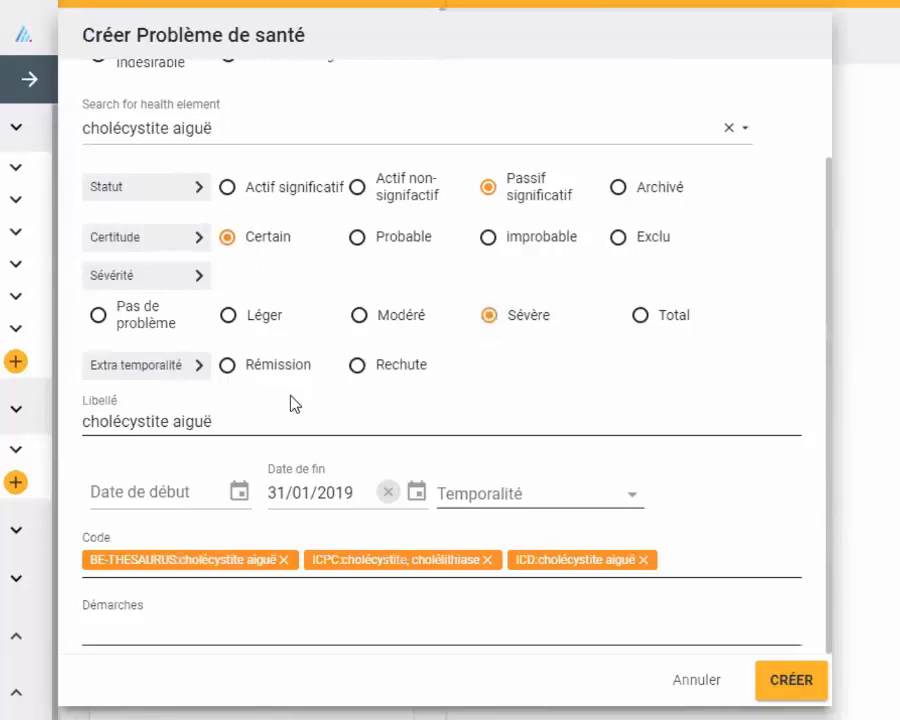
- Set the health problem's Date de début to 01/01/1998
click(145, 493)
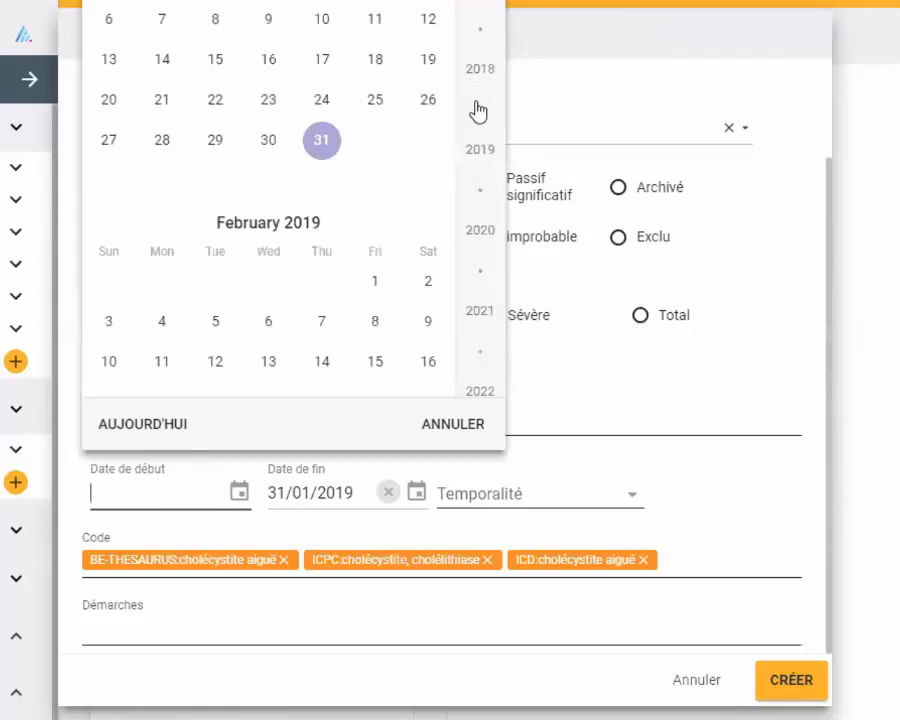
scroll(472, 150, down, 3)
scroll(472, 150, up, 6)
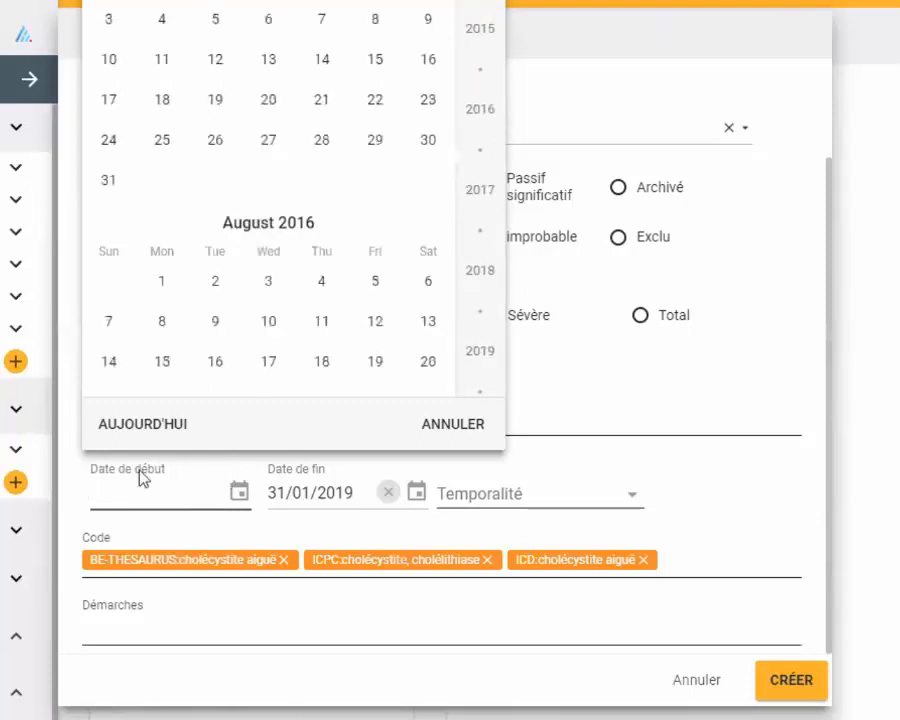
text(01011998)
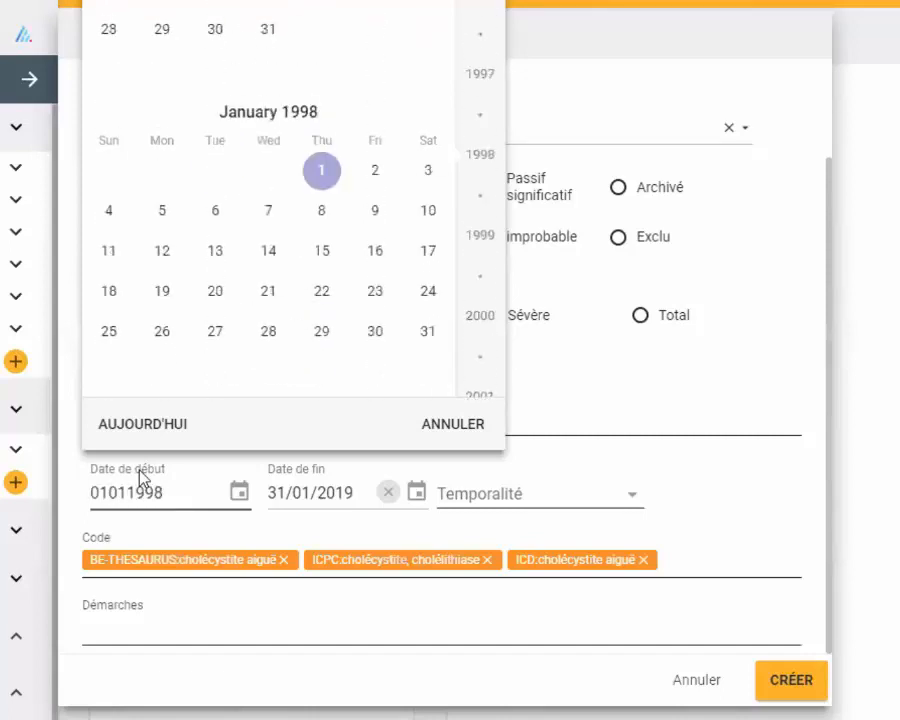
key(Return)
- Set the cholécystite aiguë health problem's Date de fin to 01/01/1998 and create the antecedent
click(272, 491)
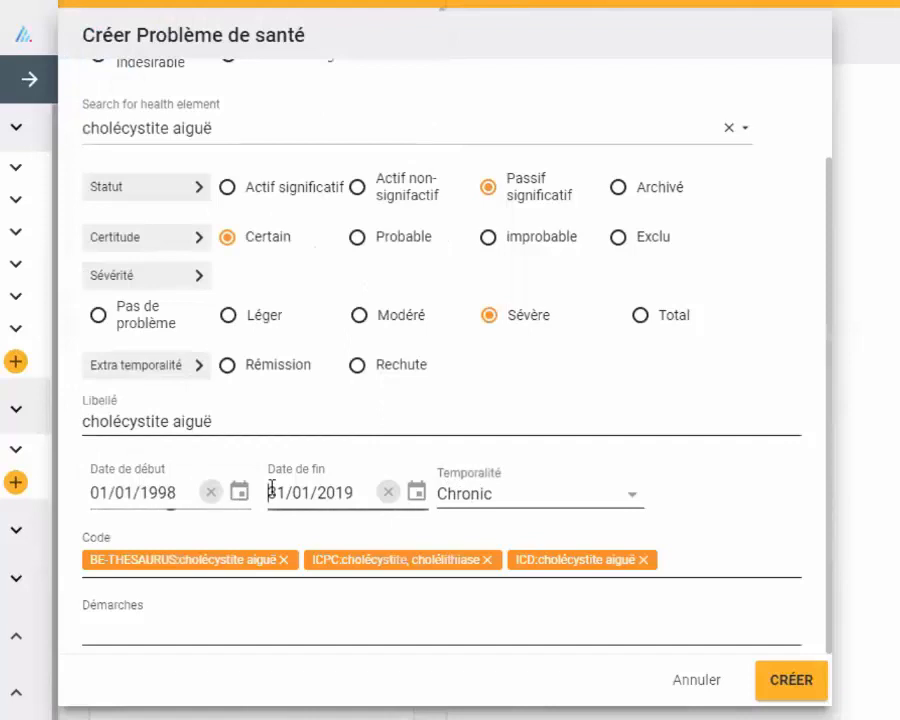
drag(270, 490, 362, 482)
text(010)
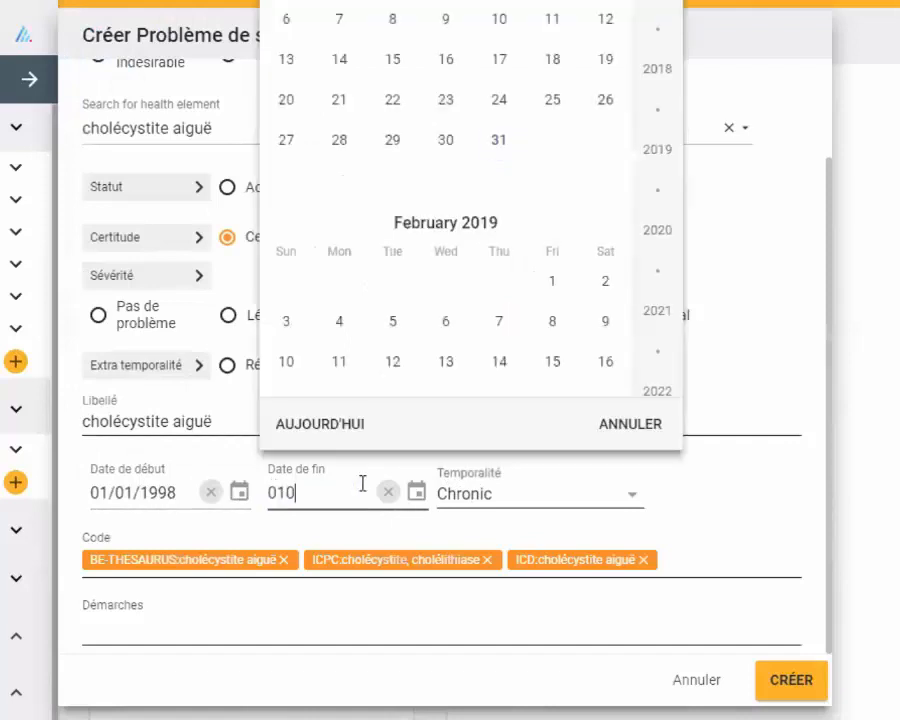
text(11998)
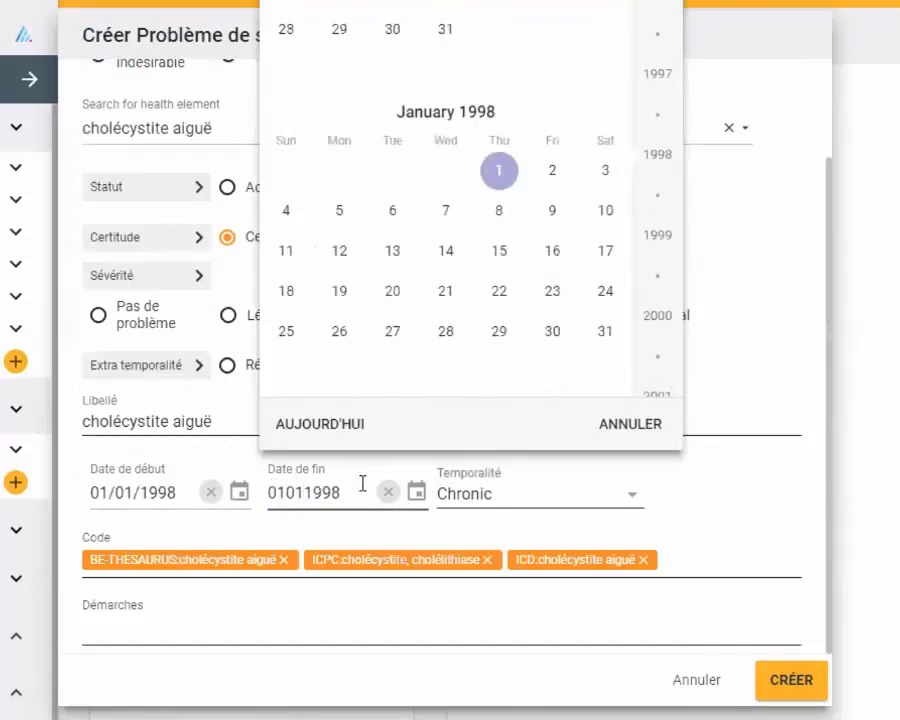
key(Return)
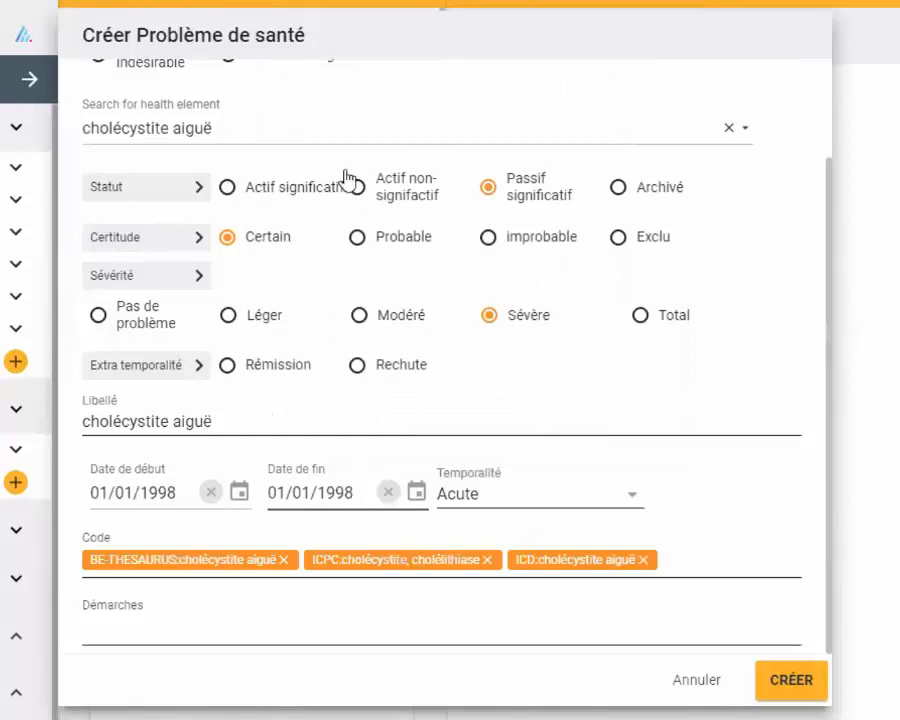
scroll(350, 185, up, 2)
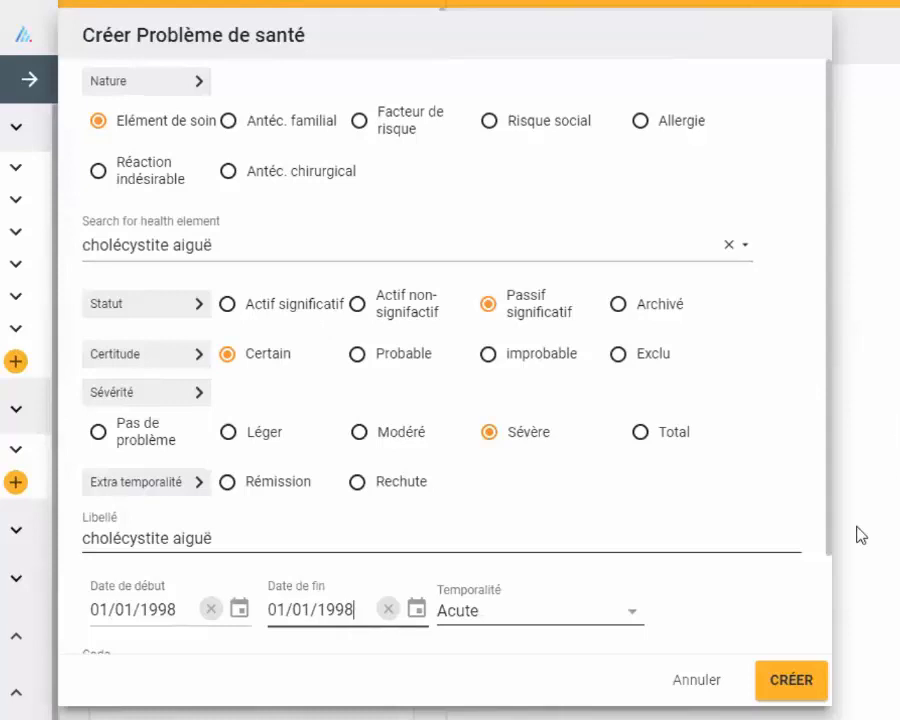
click(792, 682)
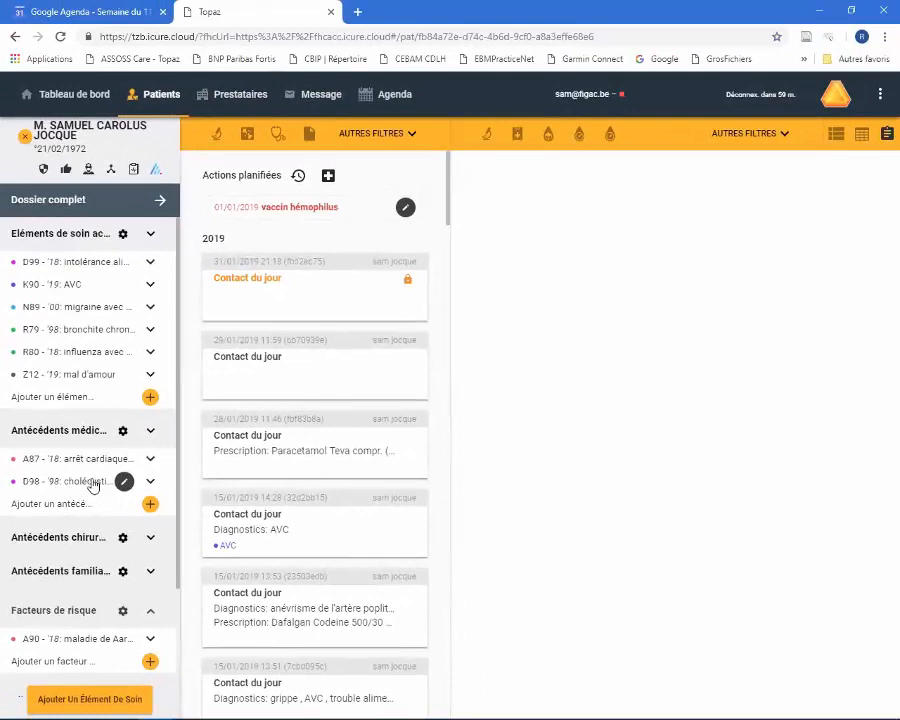
- Start a new surgical antecedent under Antécédents chirurgicaux and search the surgeries for "cholécys" to choose cholécystectomie
click(150, 540)
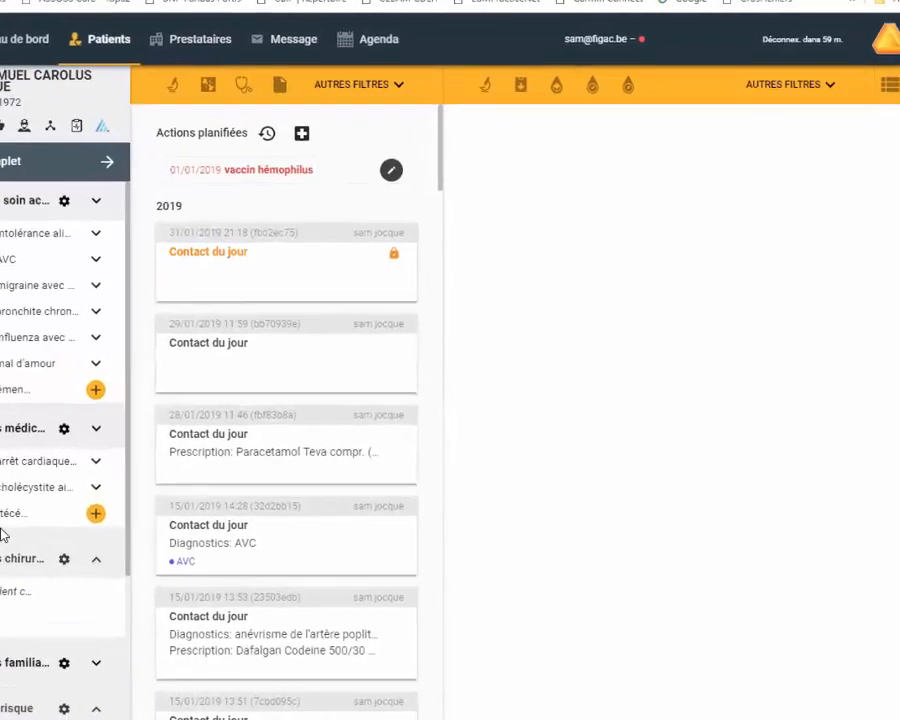
click(14, 599)
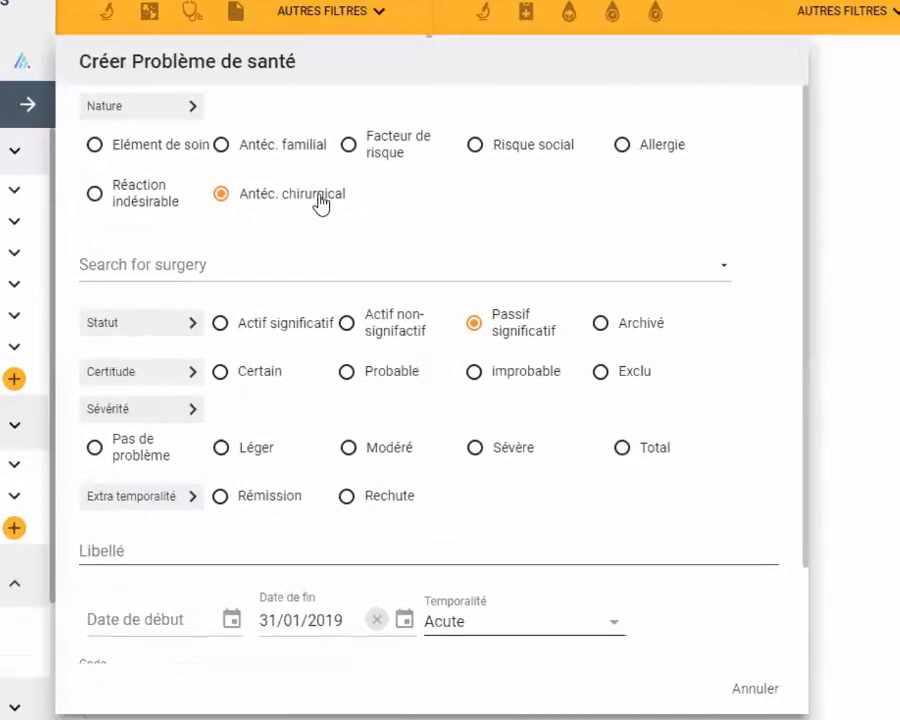
click(115, 264)
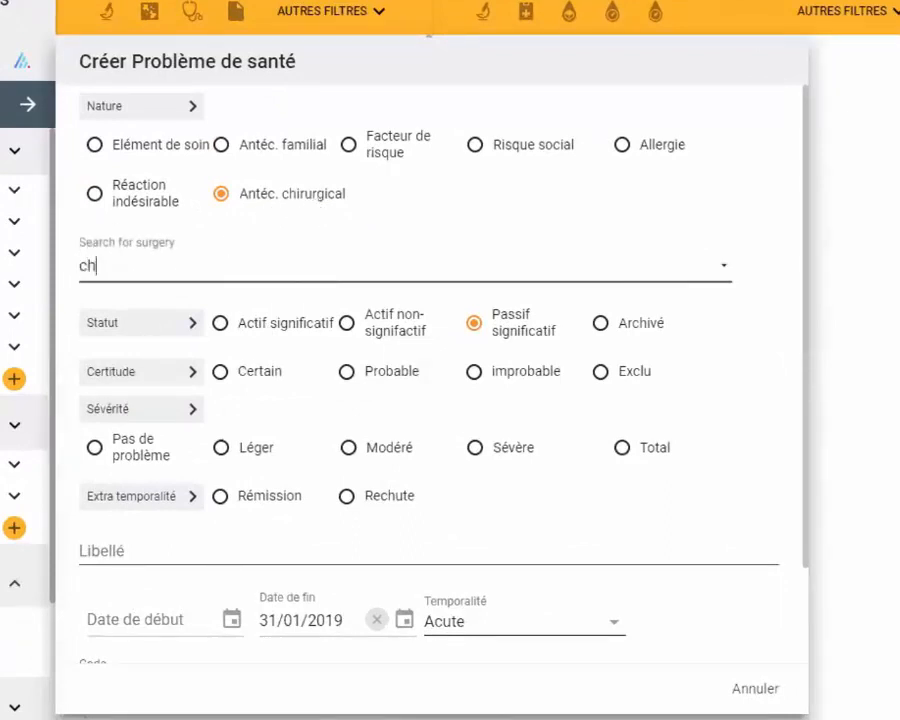
text(cholécys)
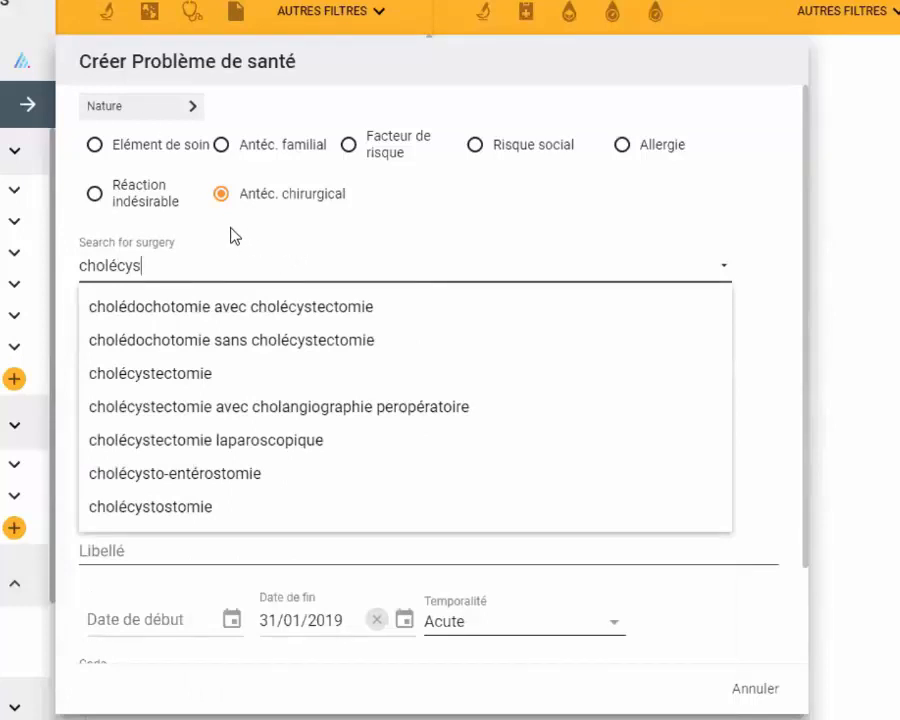
click(160, 381)
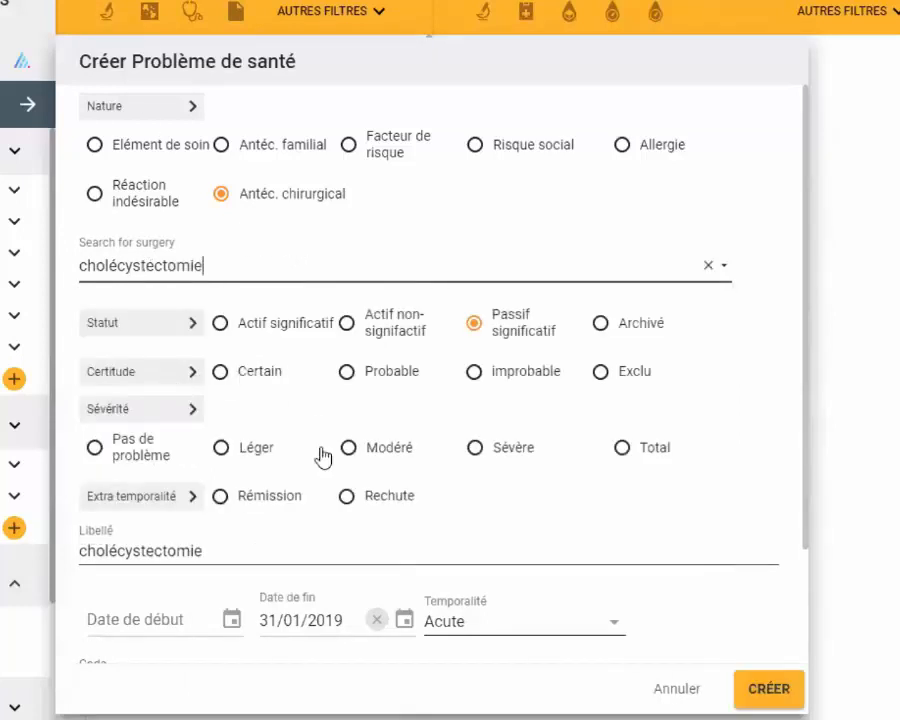
- Set the cholécystectomie antecedent's Date de début to 01/01/1998
click(148, 613)
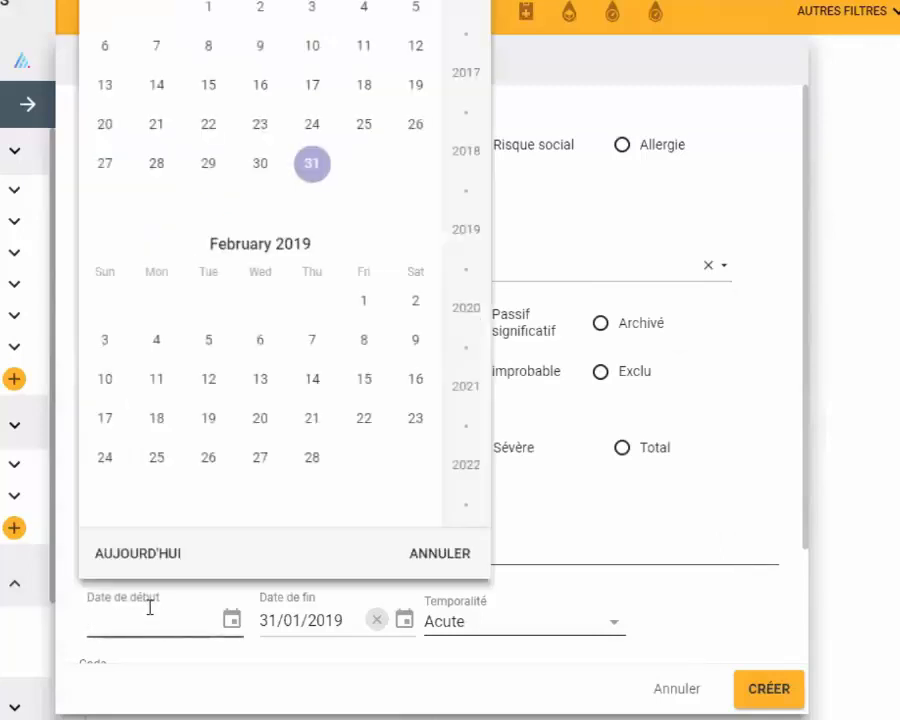
text(01011998)
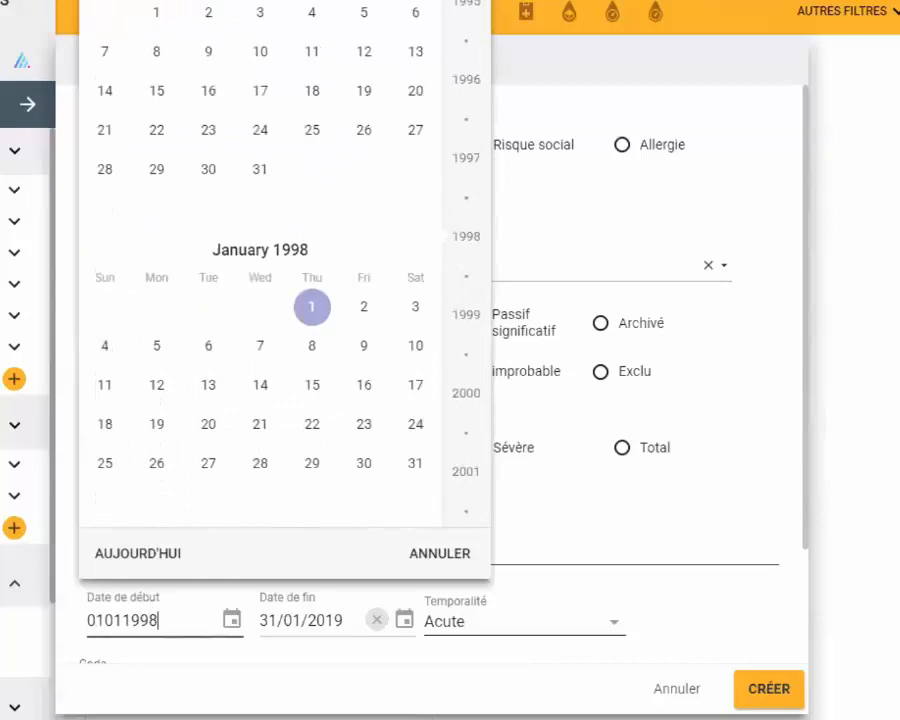
key(Return)
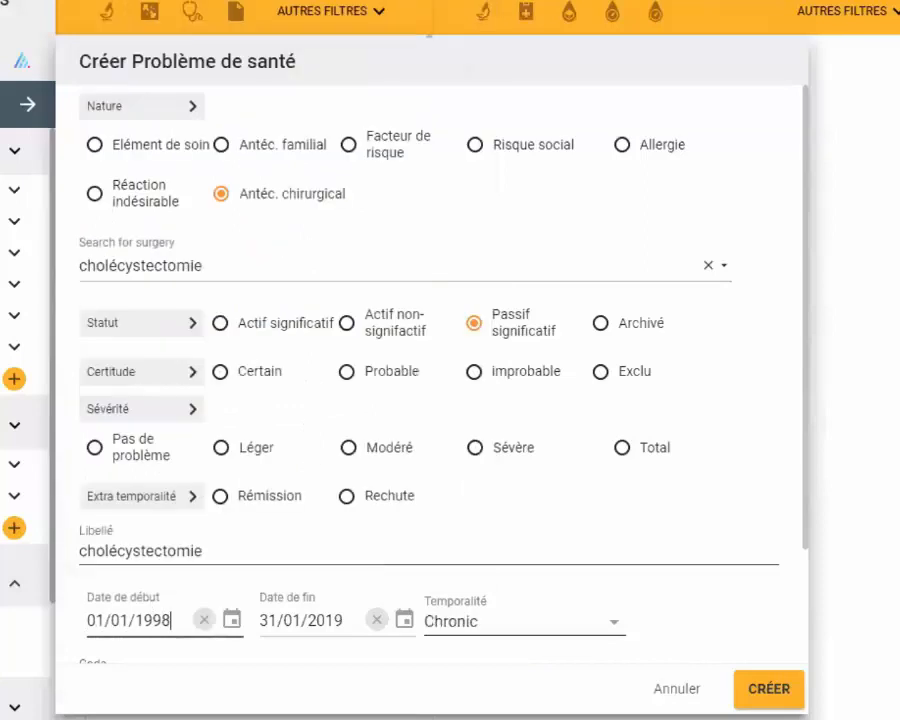
- Set the cholécystectomie antecedent's Date de fin to 01/01/1998 and create the surgical antecedent
click(271, 610)
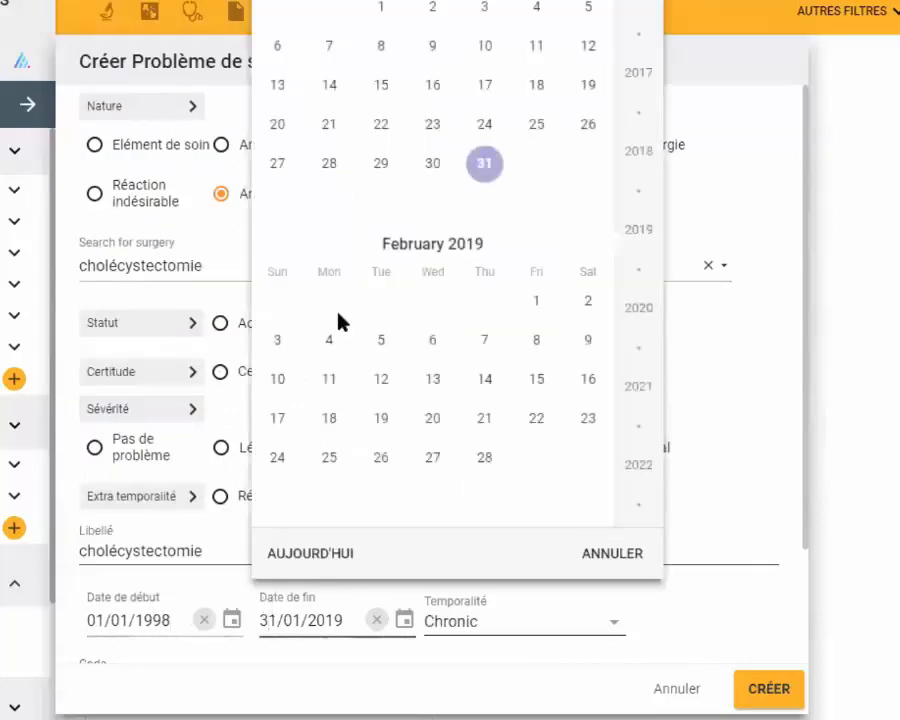
key(BackSpace)
key(BackSpace)
key(BackSpace)
key(BackSpace)
key(BackSpace)
key(BackSpace)
key(BackSpace)
key(BackSpace)
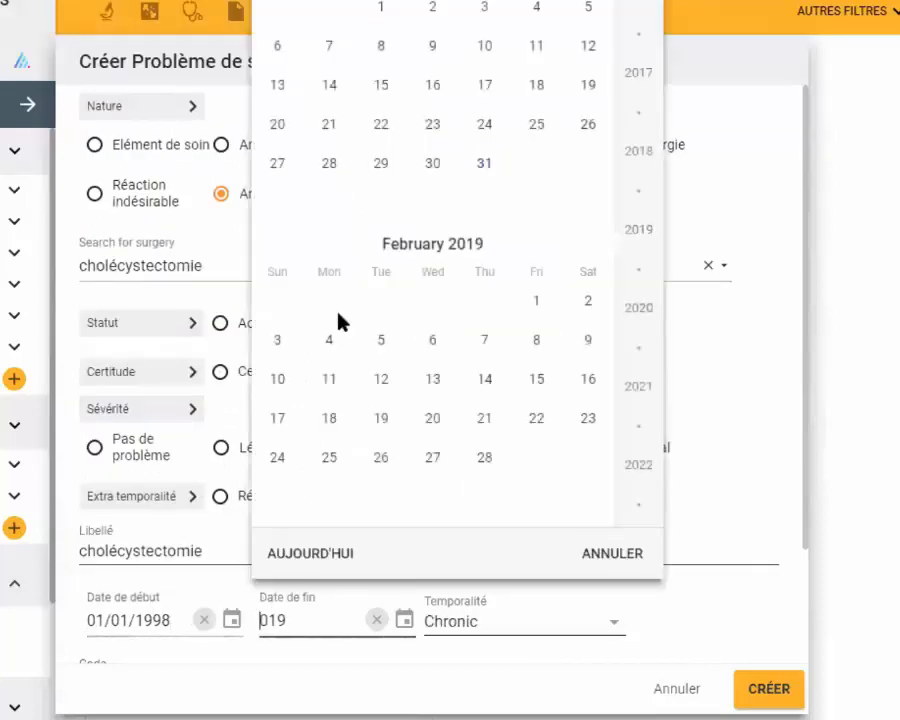
text(01/01/199)
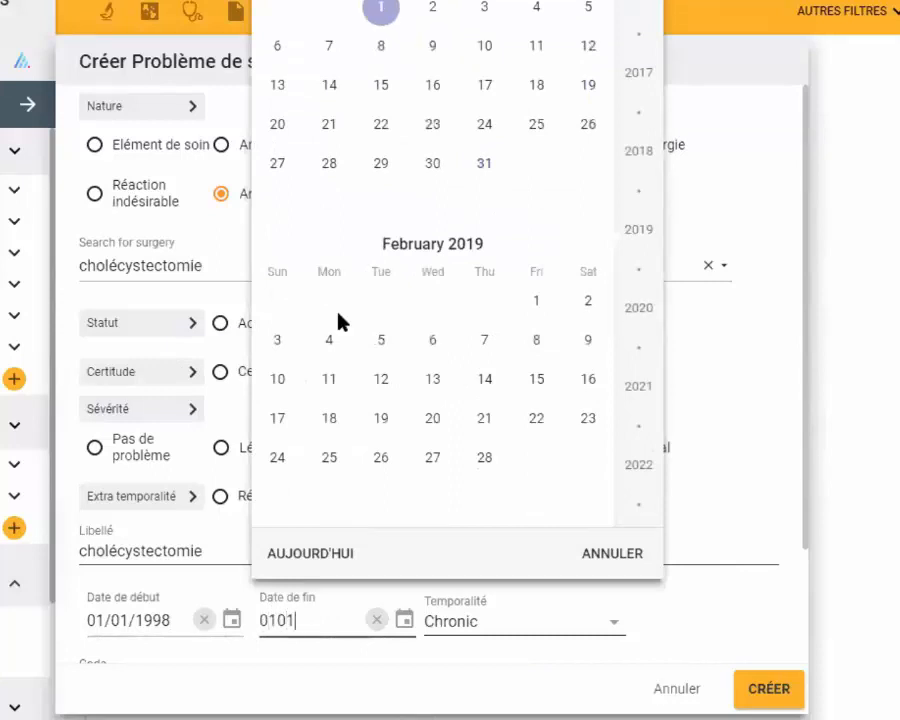
text(8)
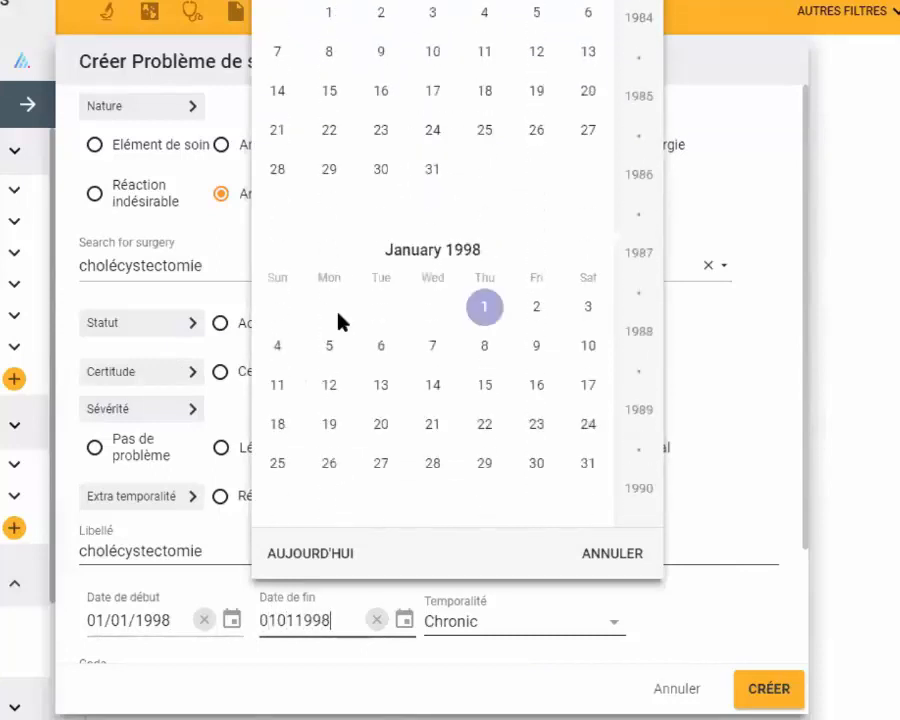
click(770, 692)
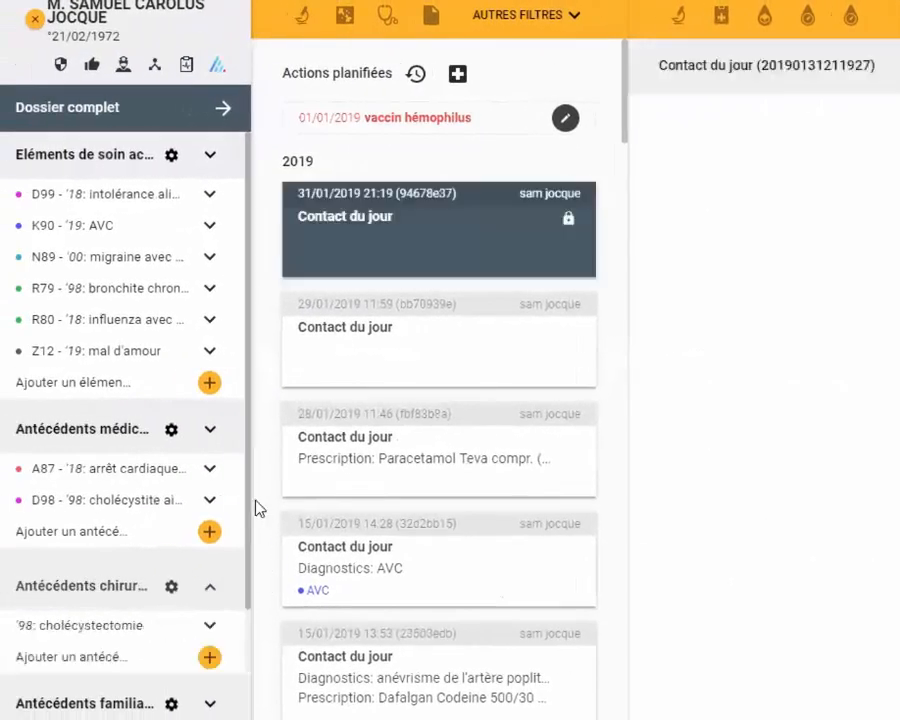
- Expand the family antecedents section to review its entries, and collapse it again
drag(248, 500, 242, 620)
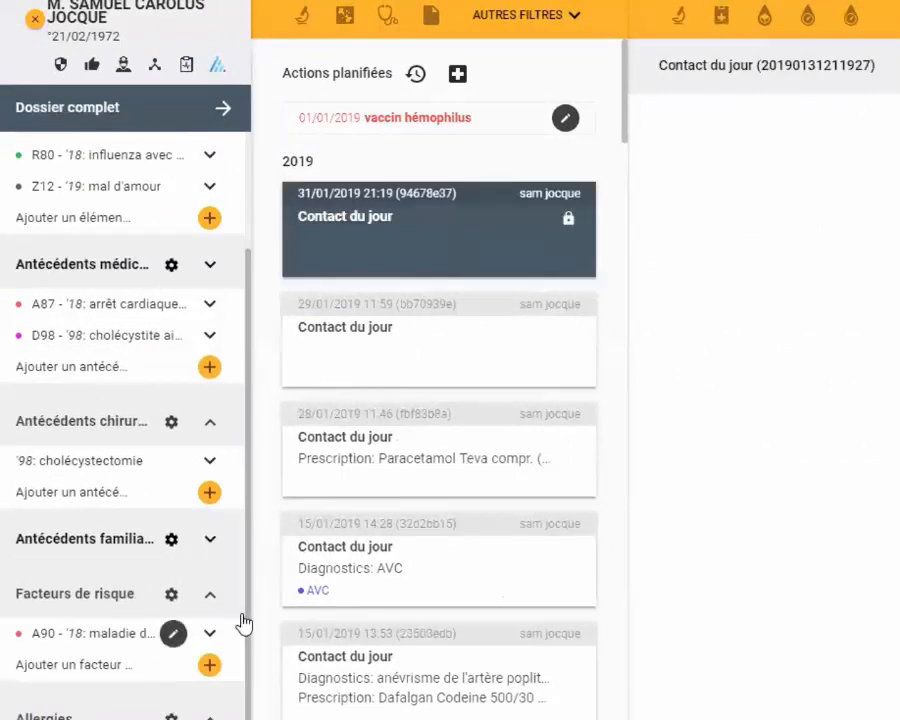
click(209, 545)
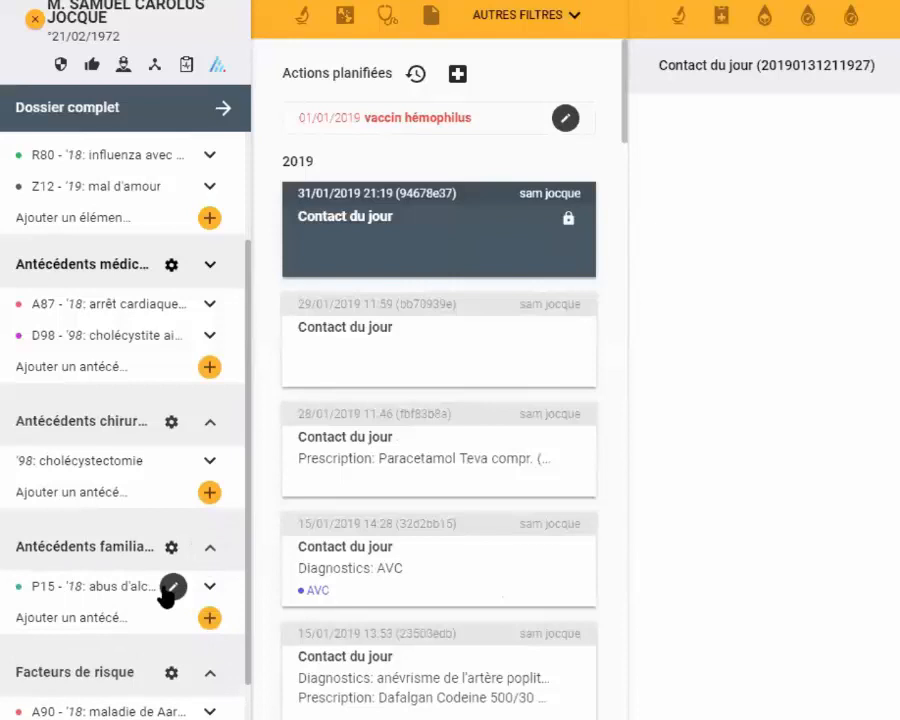
click(211, 553)
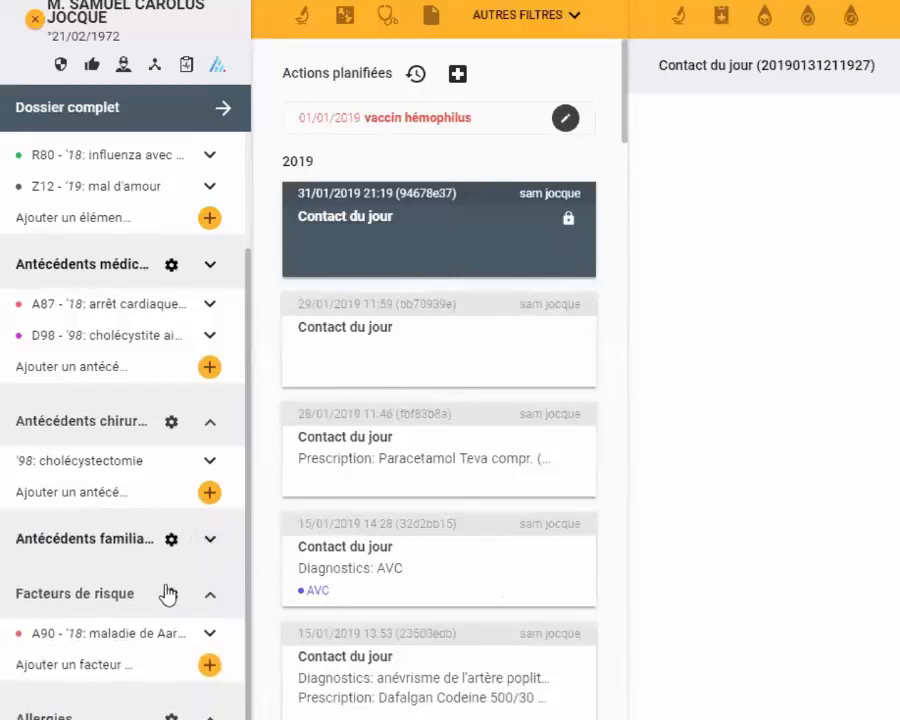
- Open the maladie de Aarskog risk factor's details for viewing and close them without saving
mouse_move(200, 637)
click(175, 634)
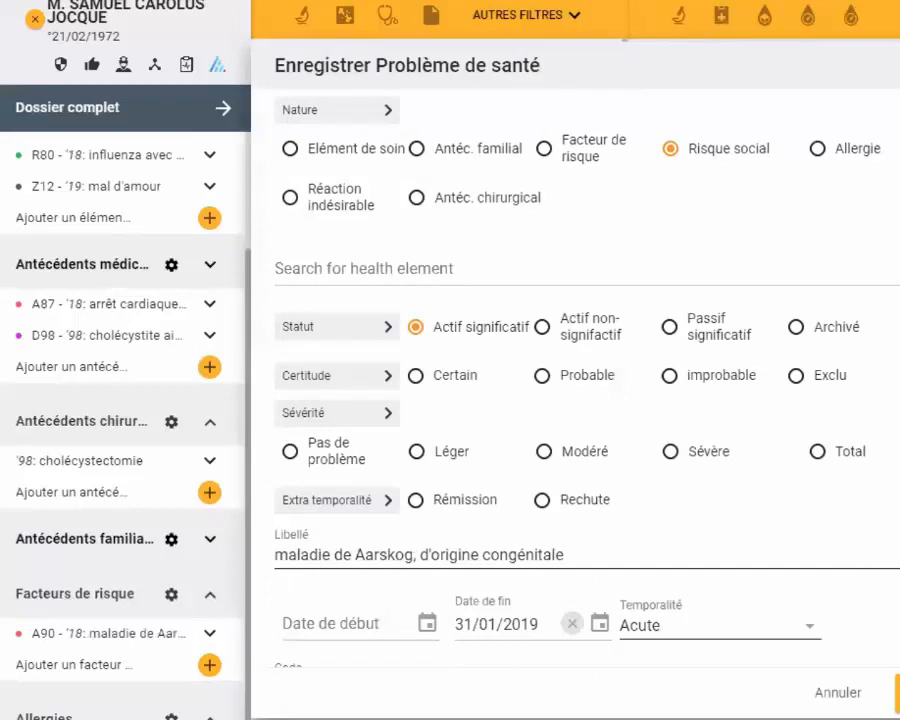
click(850, 694)
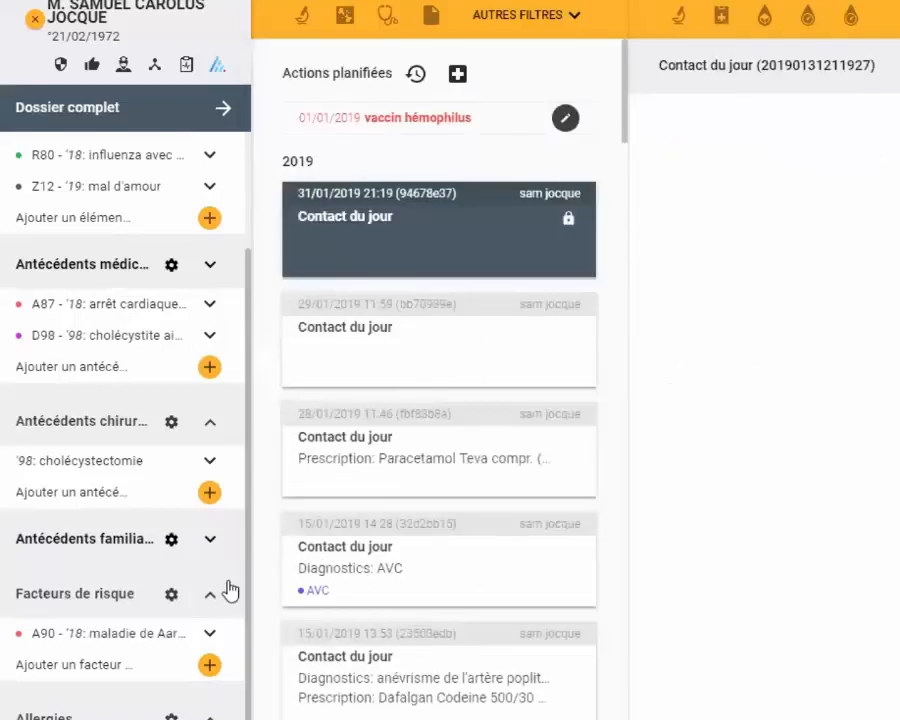
- Start a new allergy and search the health elements for "urtic" to choose urticaire allergique
scroll(240, 600, down, 2)
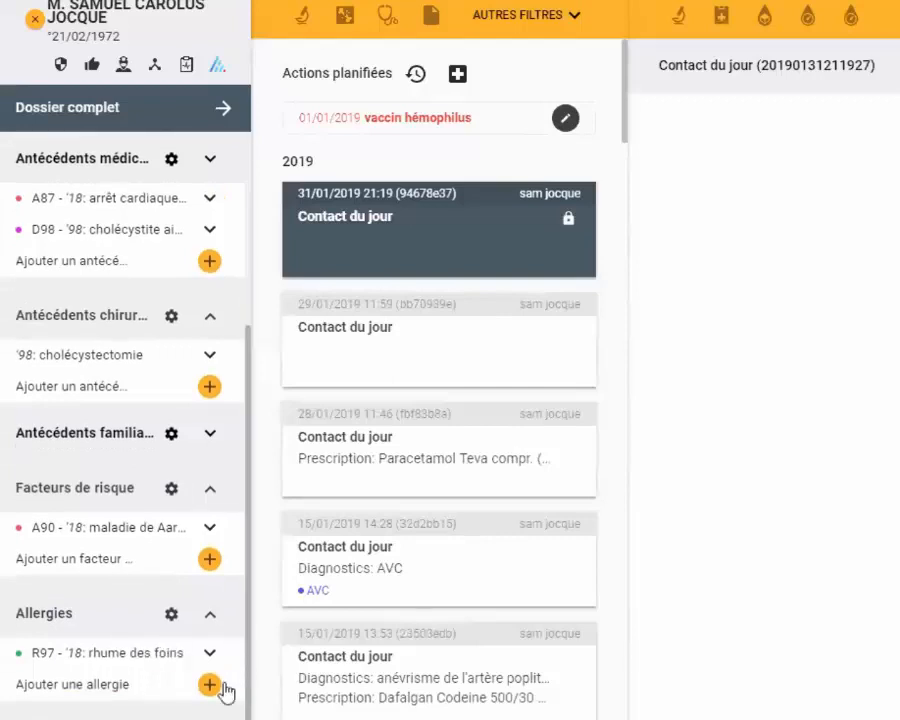
click(209, 686)
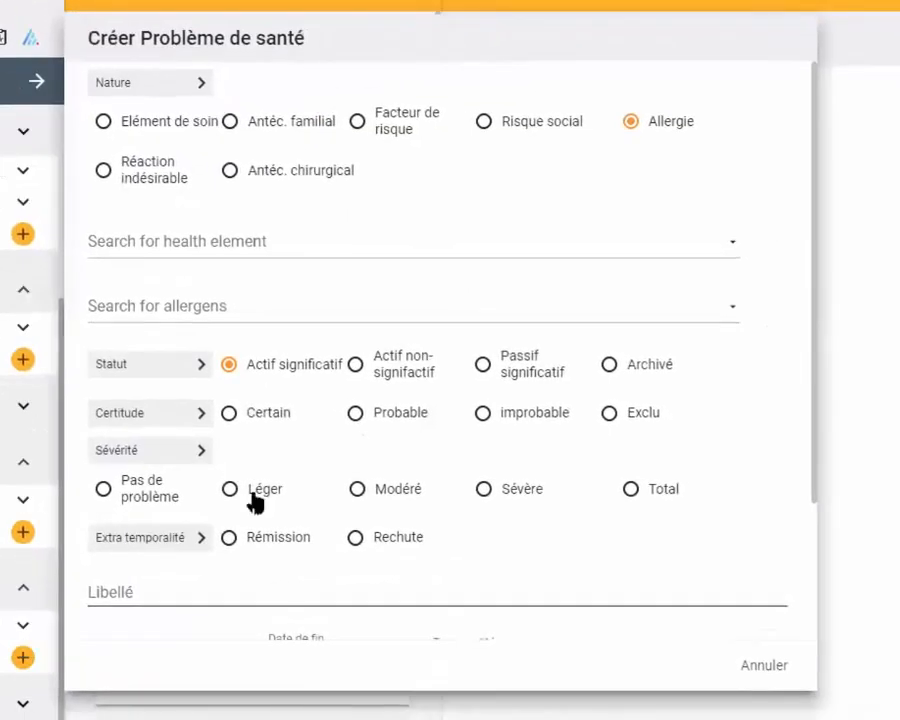
click(201, 240)
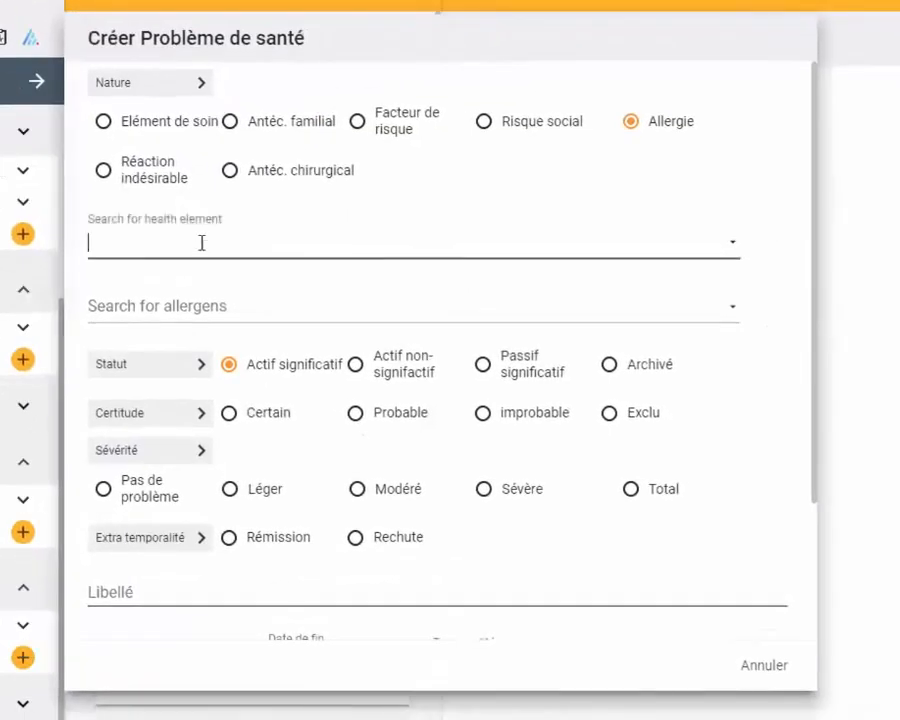
text(urtic)
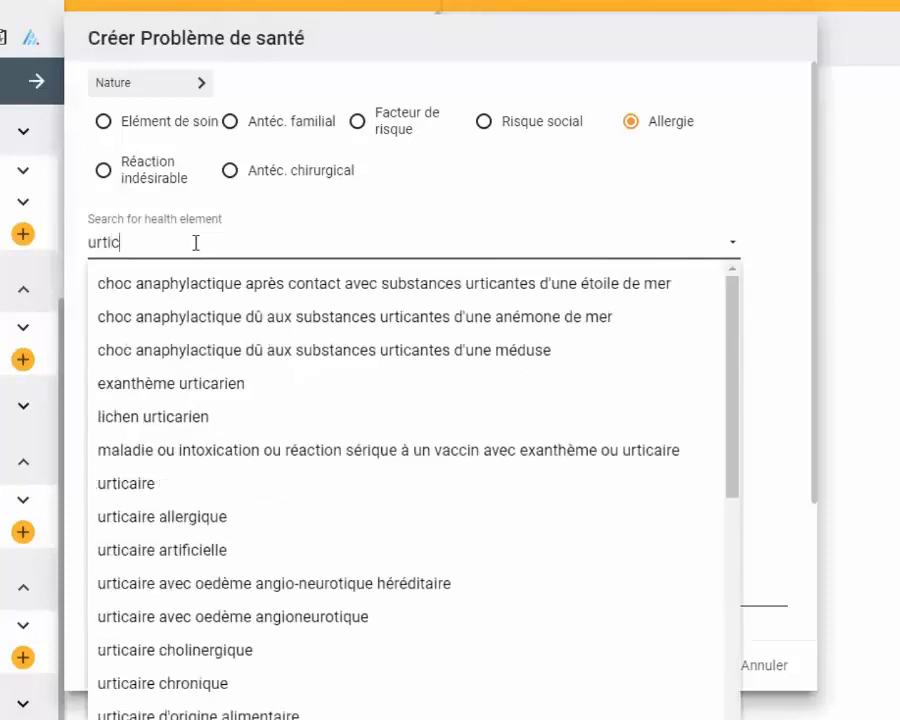
click(225, 516)
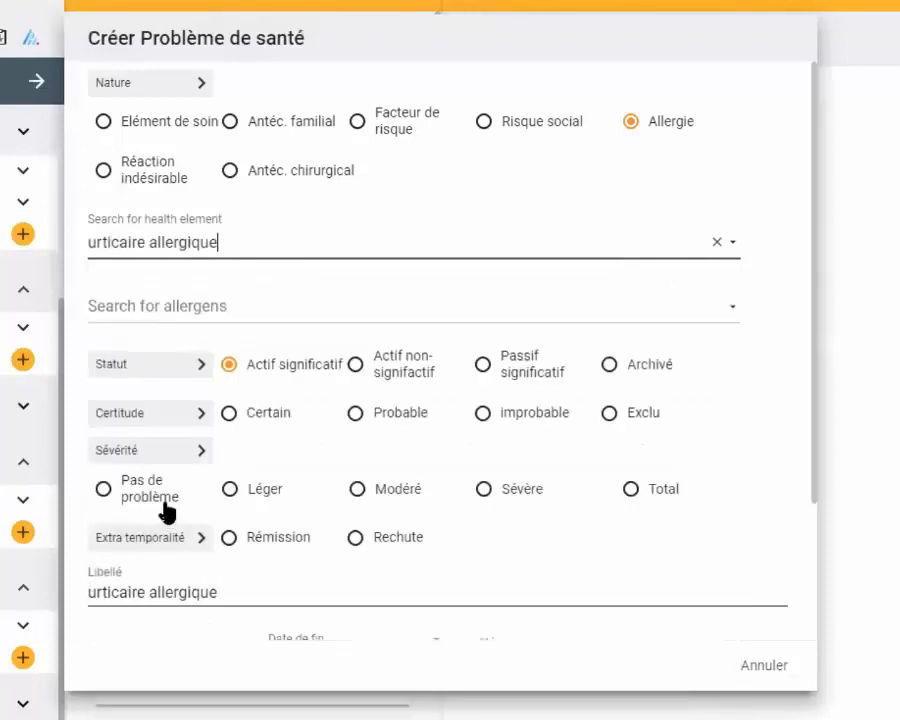
- Search the allergens for "amoxi", replace the search with "frai" to choose fraise, and create the allergy
click(166, 304)
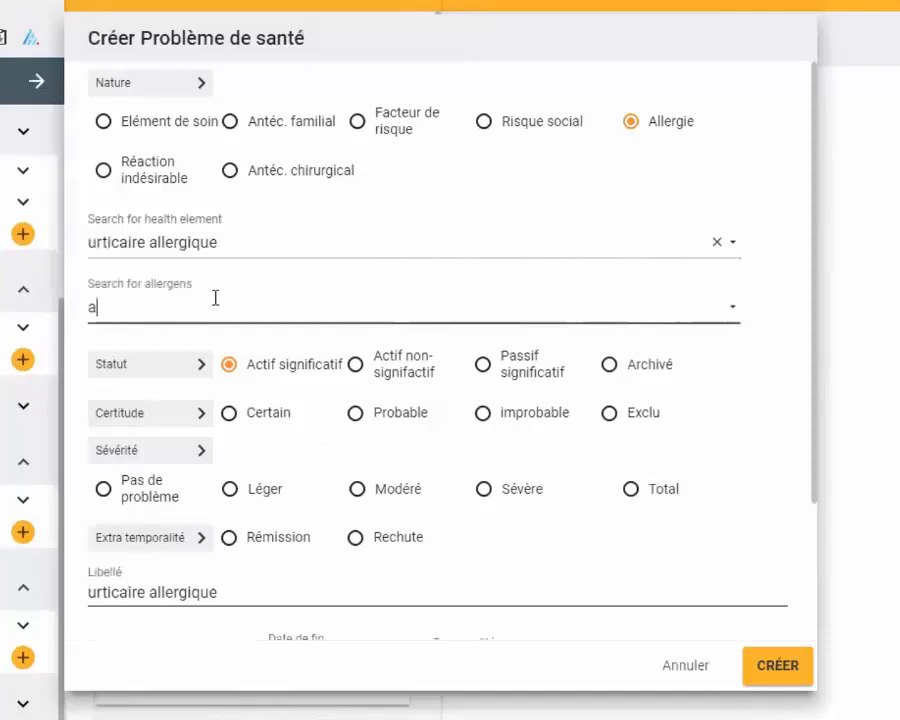
text(oxi)
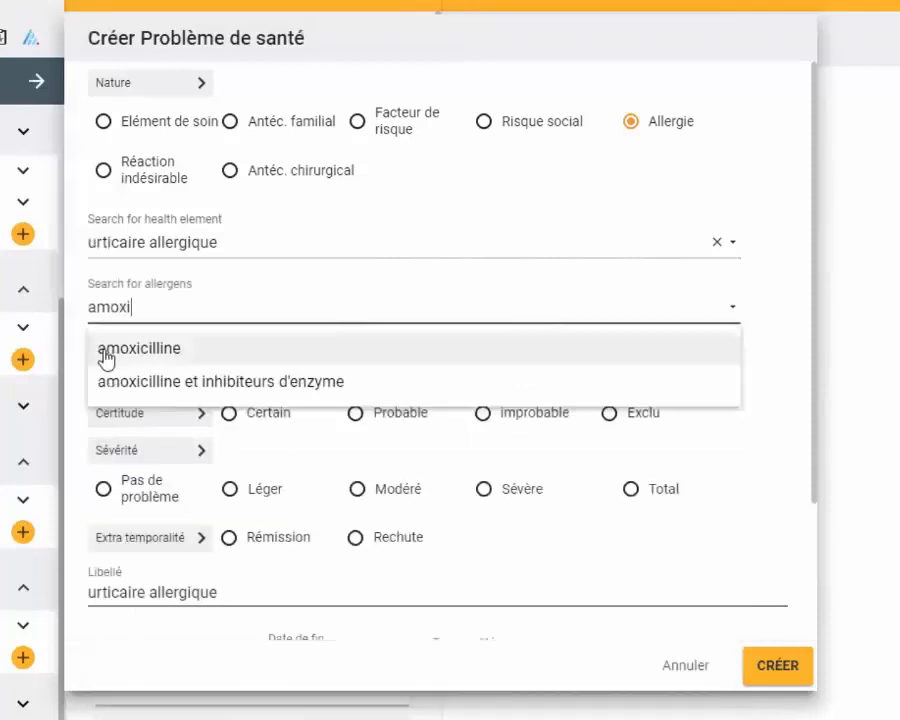
drag(148, 309, 84, 313)
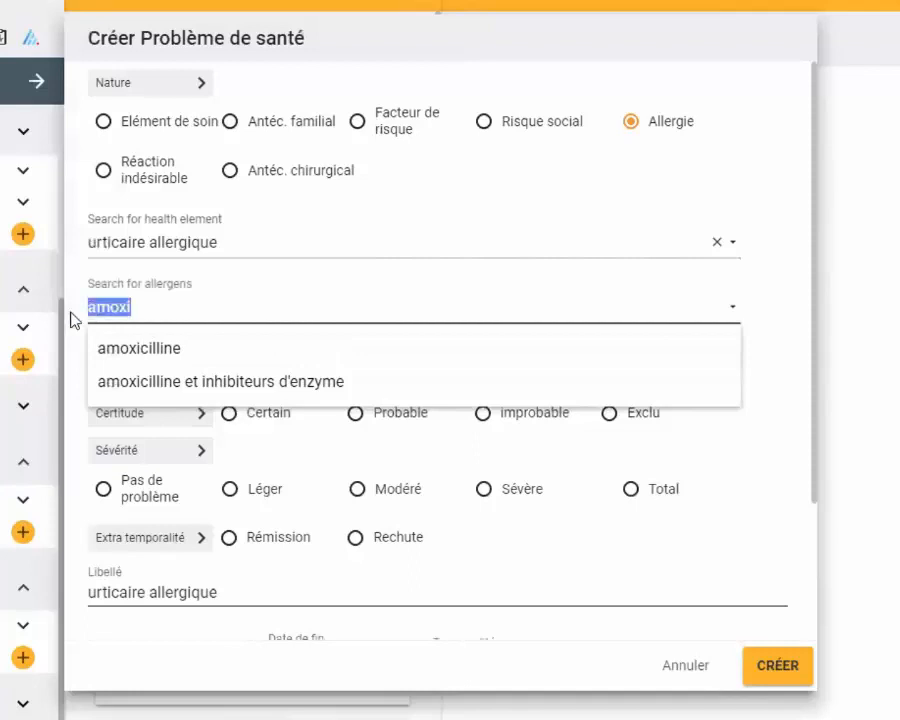
text(frai)
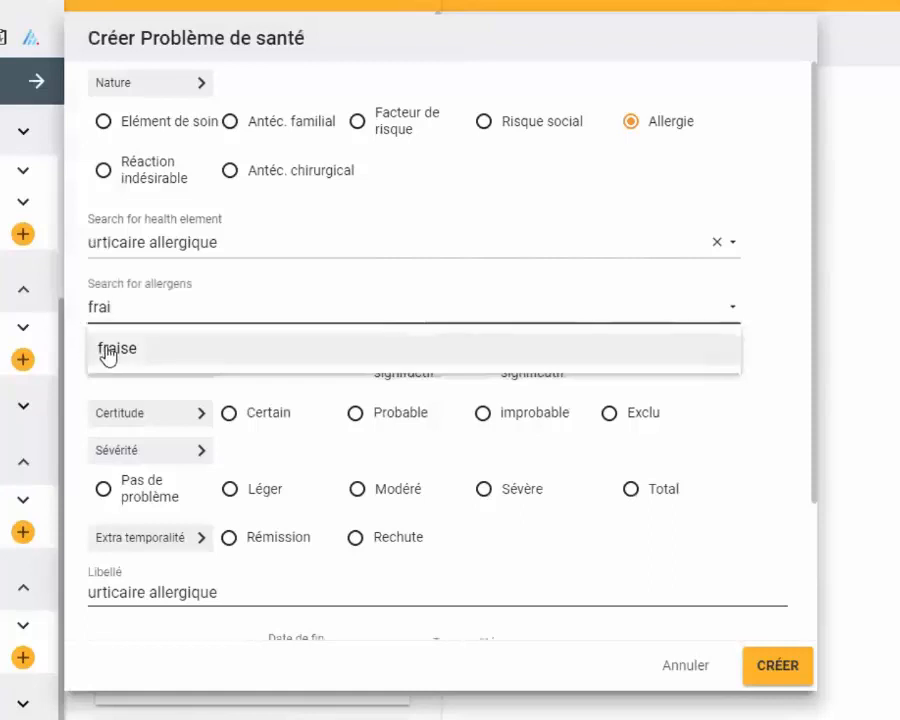
click(110, 348)
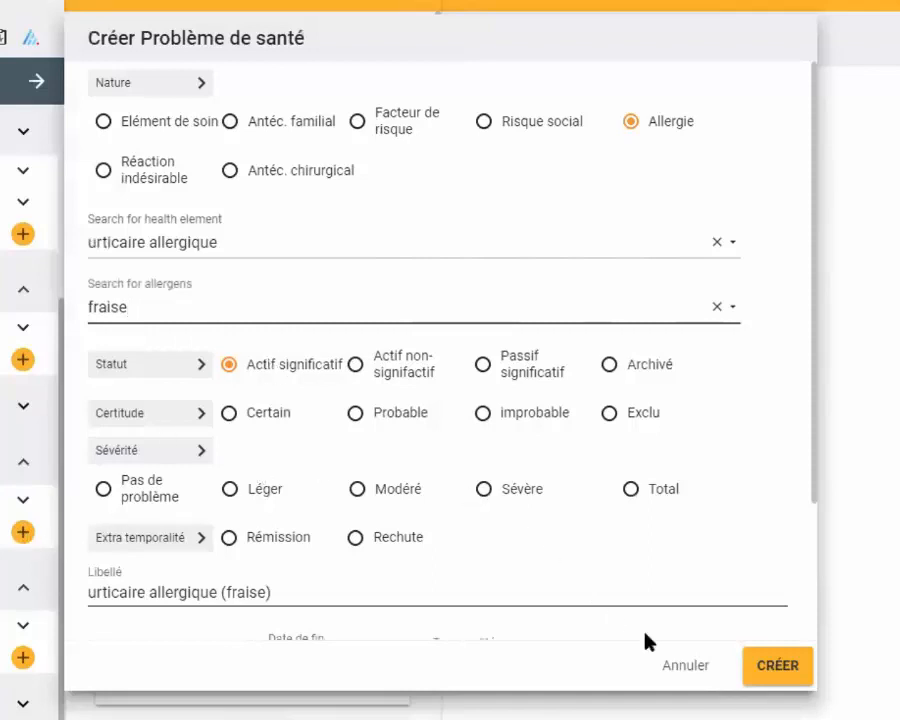
click(768, 666)
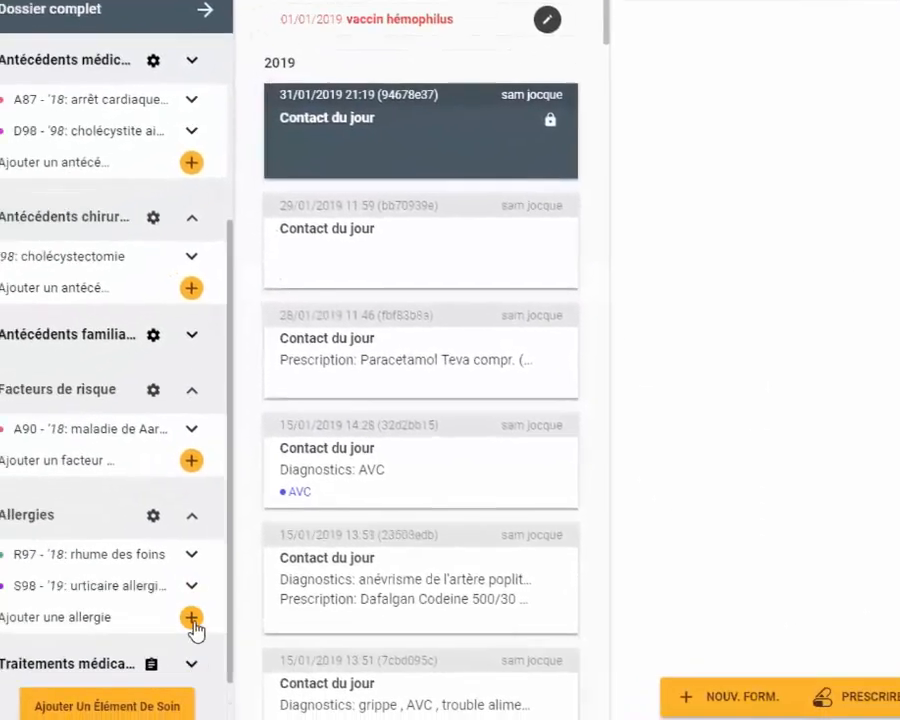
scroll(257, 340, down, 1)
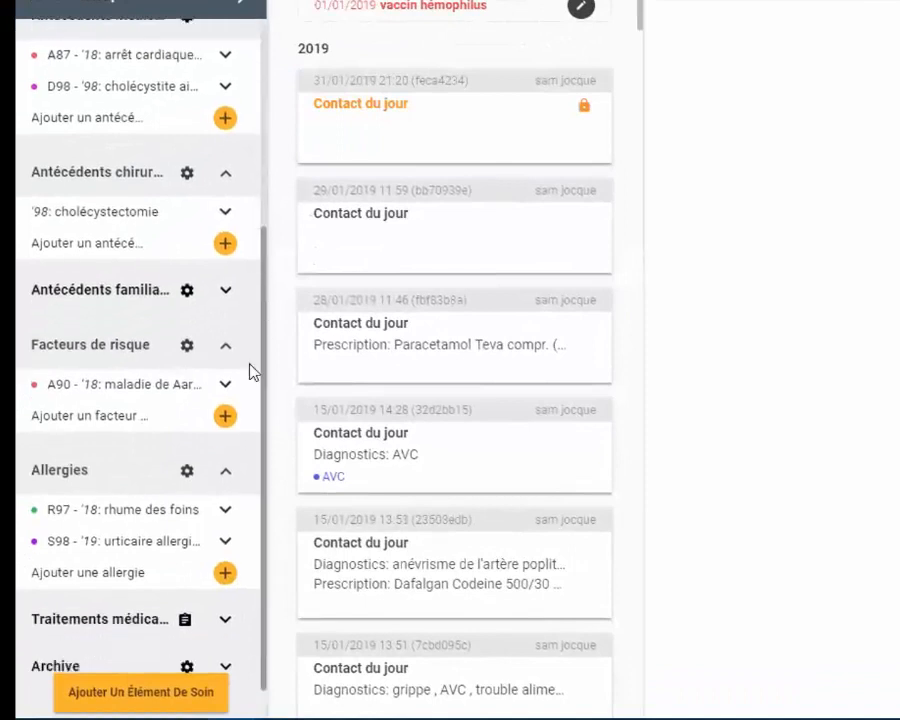
- Expand the medical treatments section to review its entries, and collapse it again
mouse_move(125, 547)
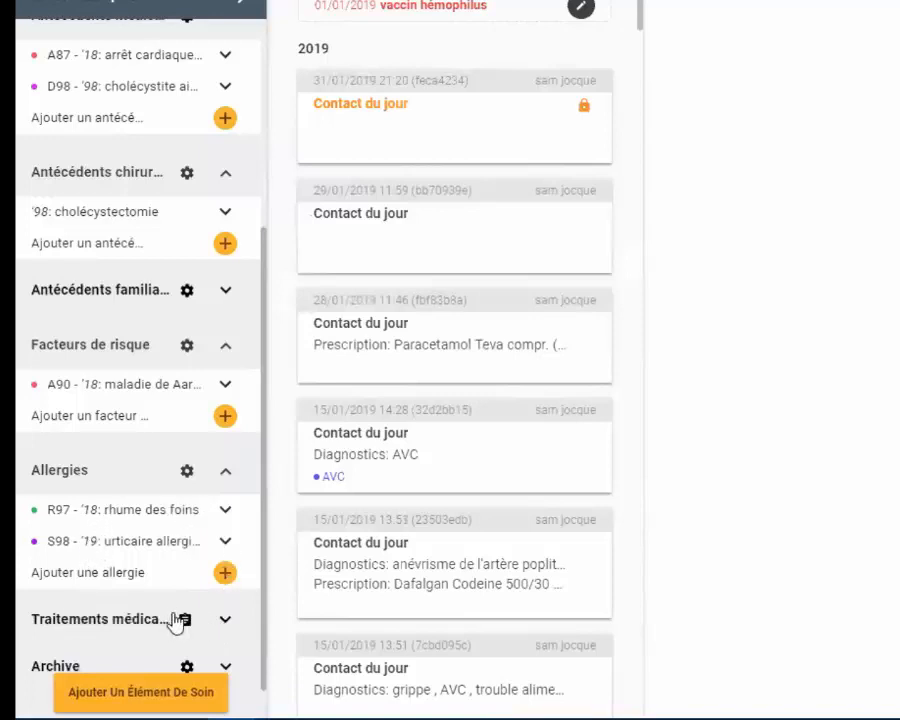
click(224, 621)
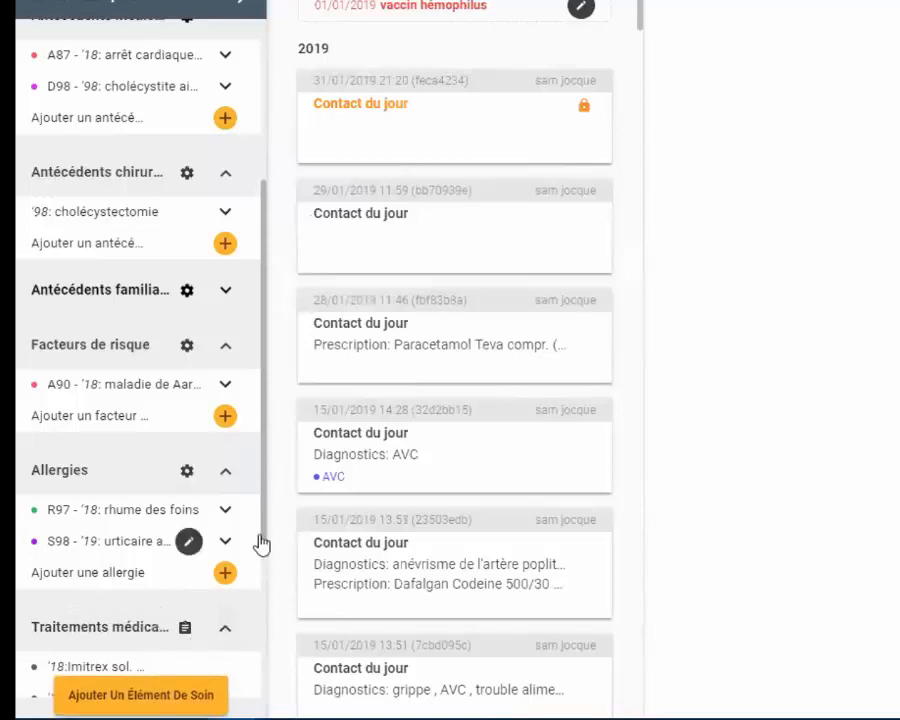
drag(264, 526, 265, 544)
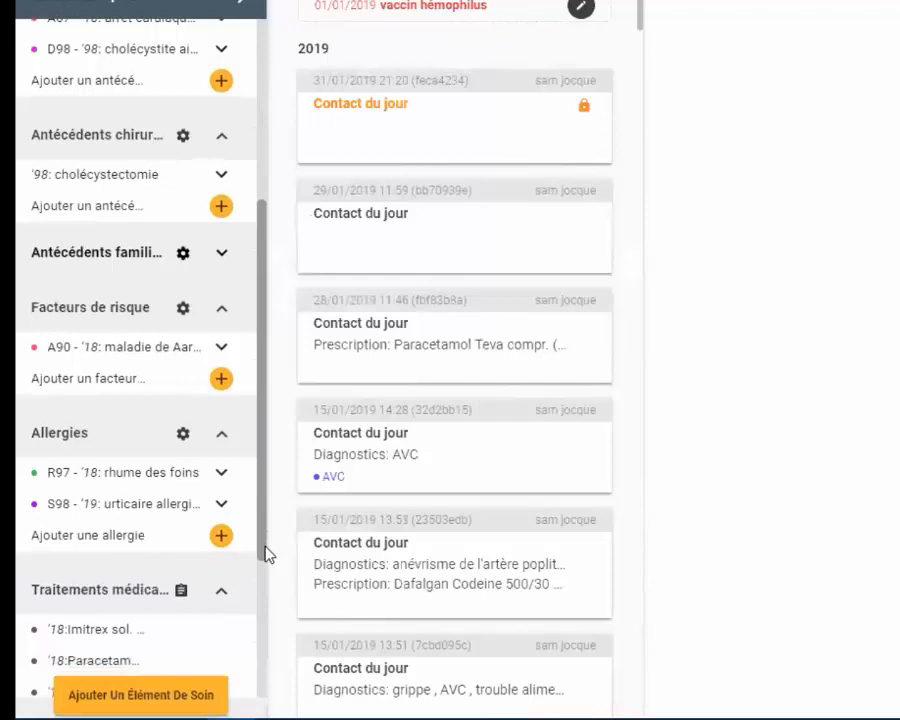
click(223, 591)
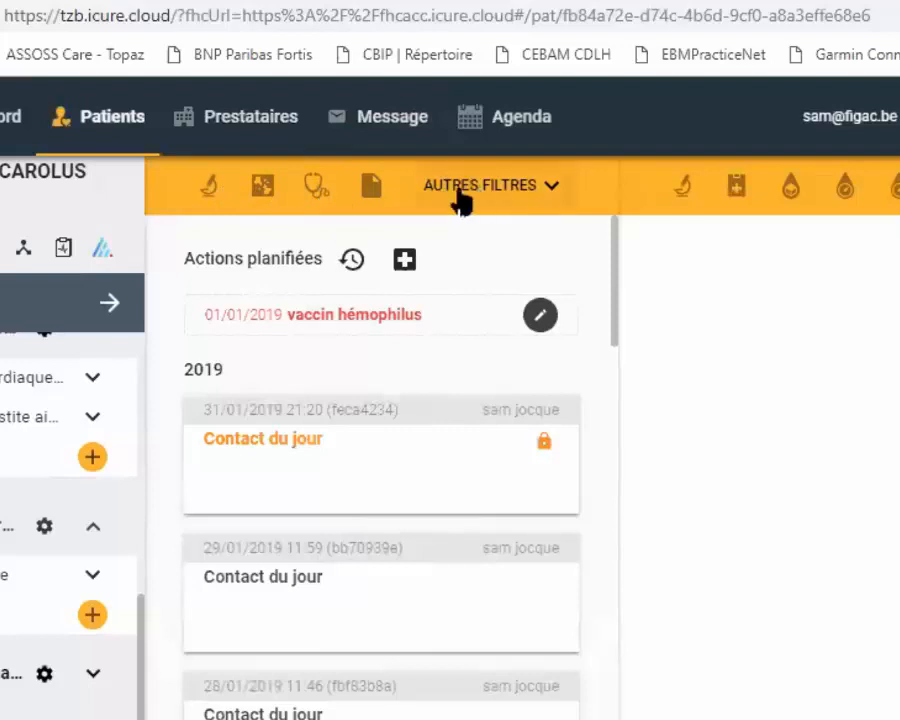
- Filter the contact list by laboratory results and by imaging in turn, clearing each filter after viewing
click(210, 190)
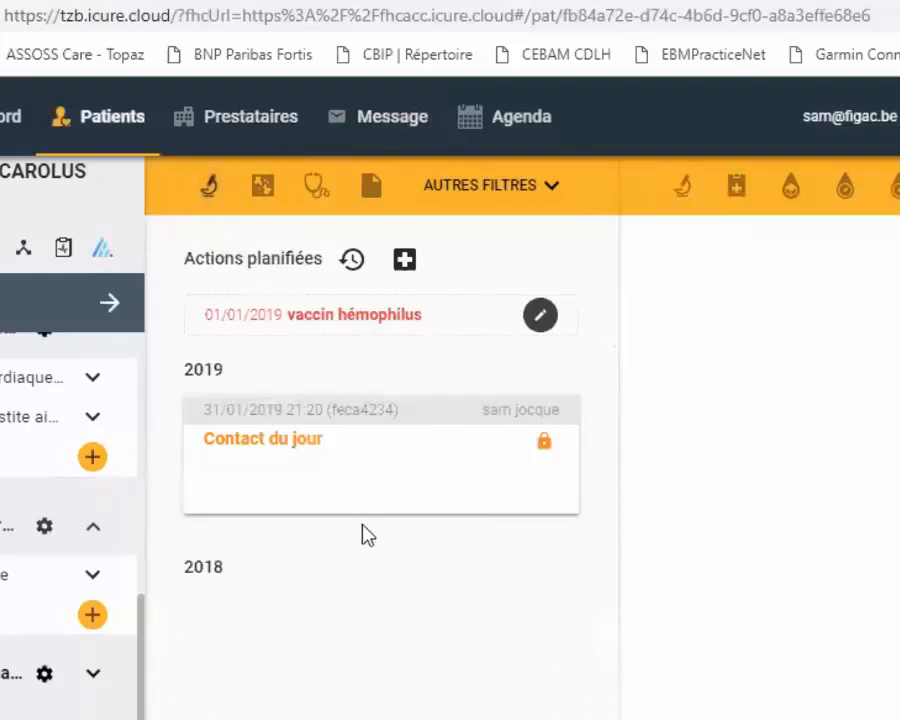
click(209, 193)
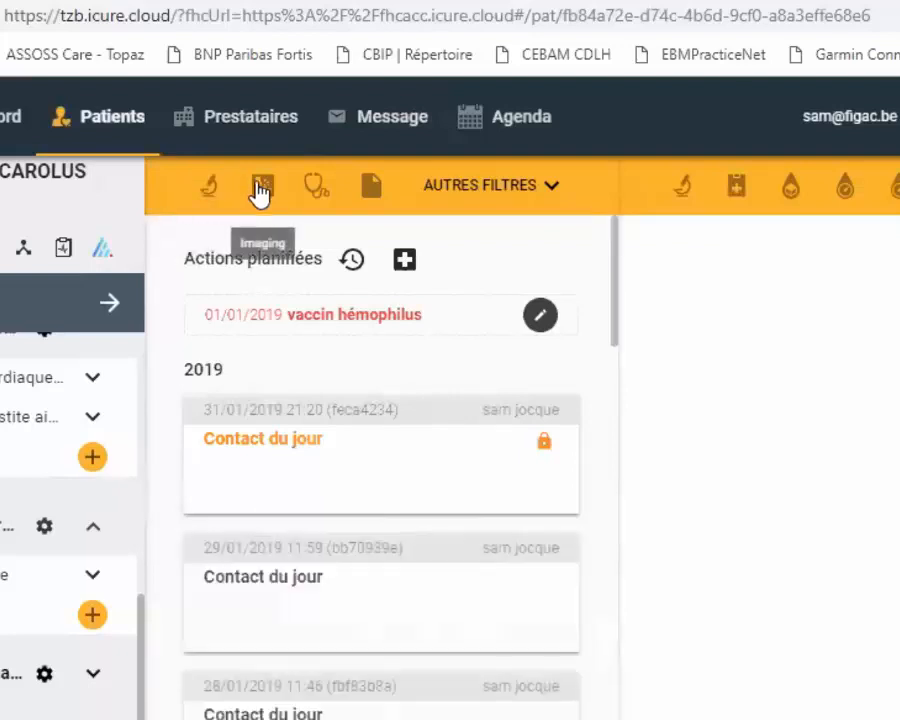
click(259, 193)
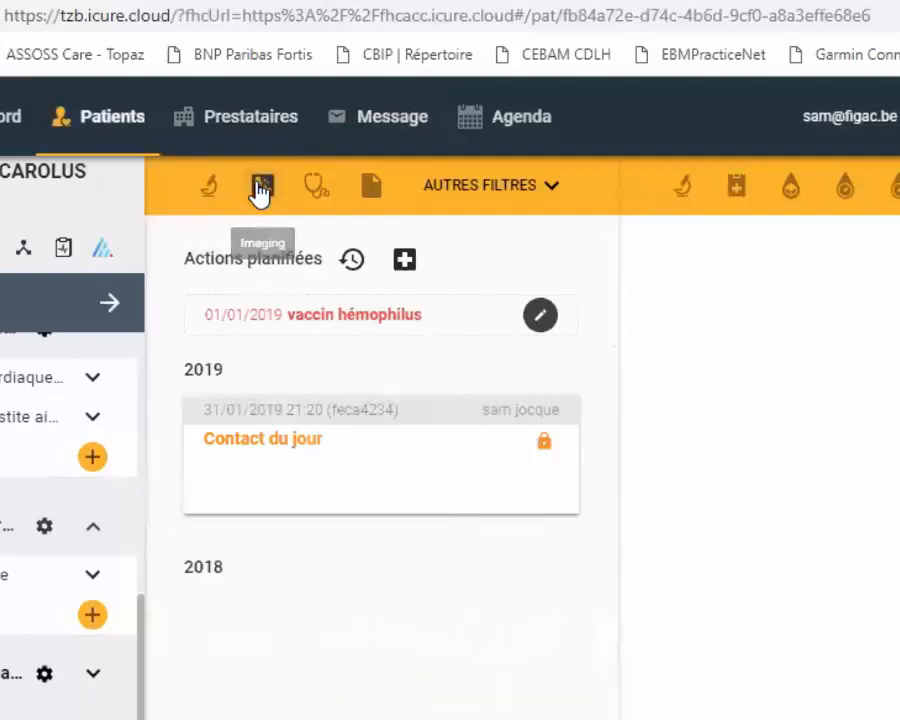
click(260, 192)
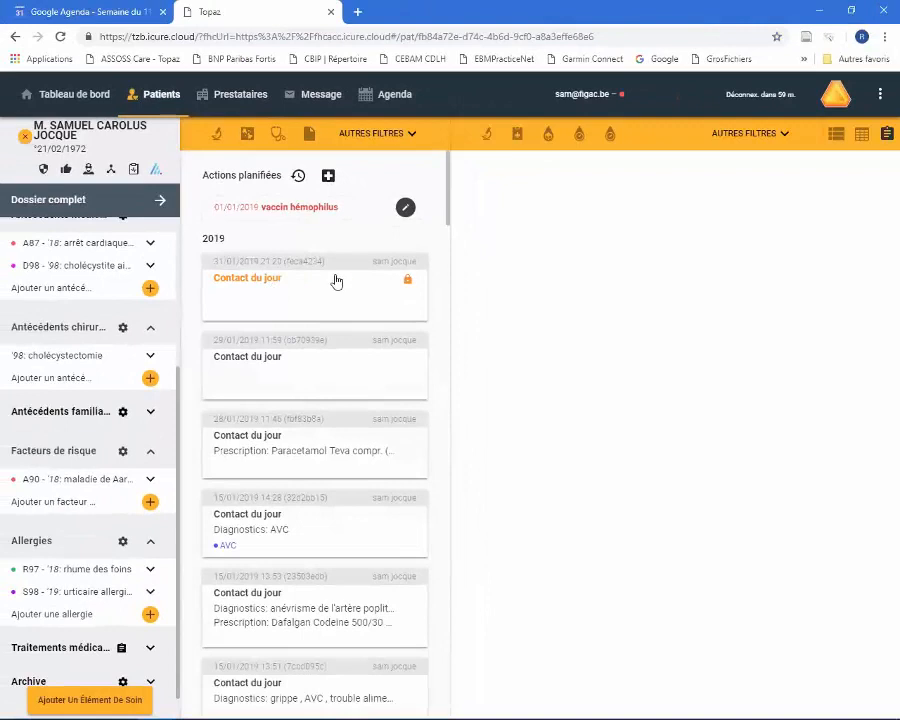
- Open the contact of 31/01/2019 and search the other forms for "do" to choose Données générales
click(275, 293)
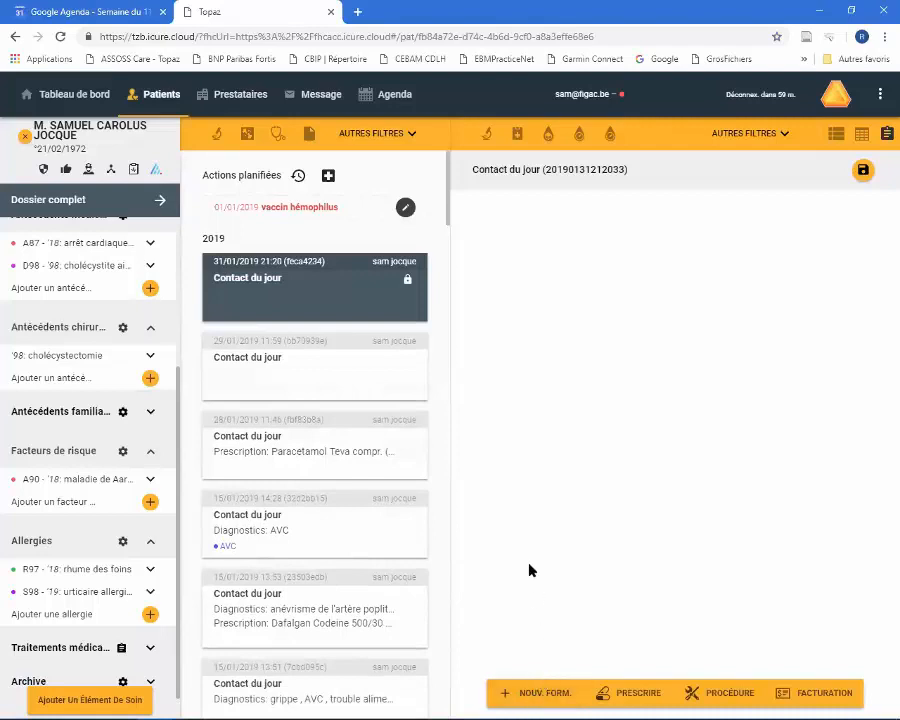
click(533, 698)
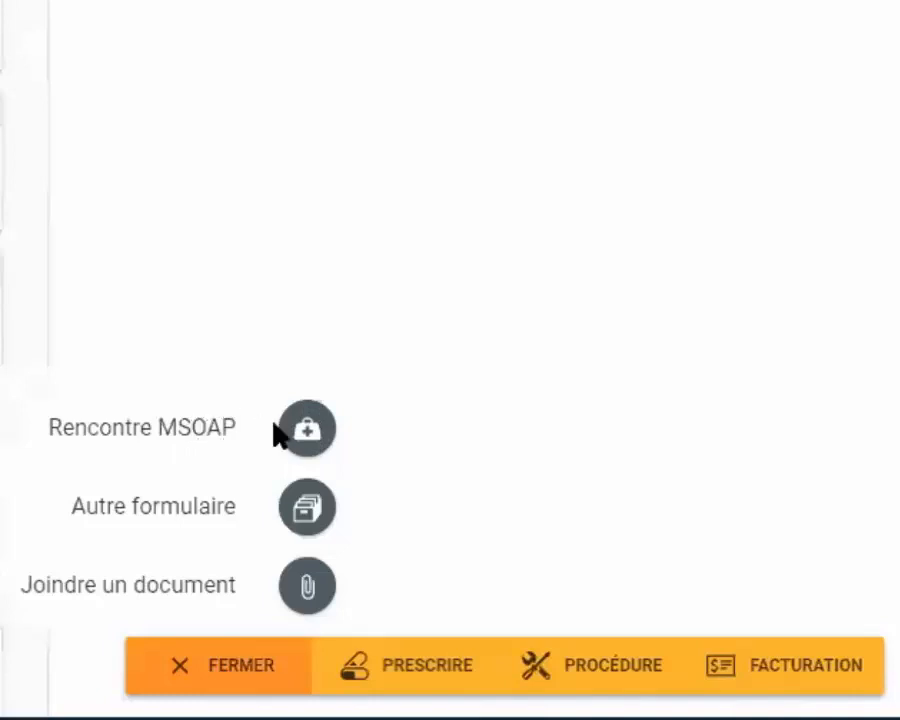
click(306, 509)
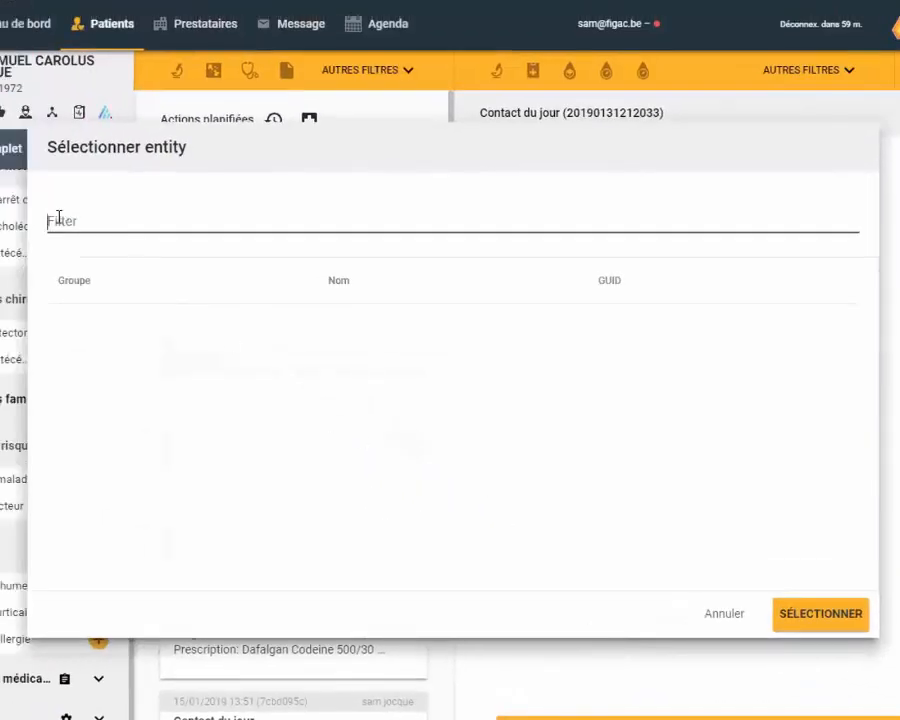
text(do)
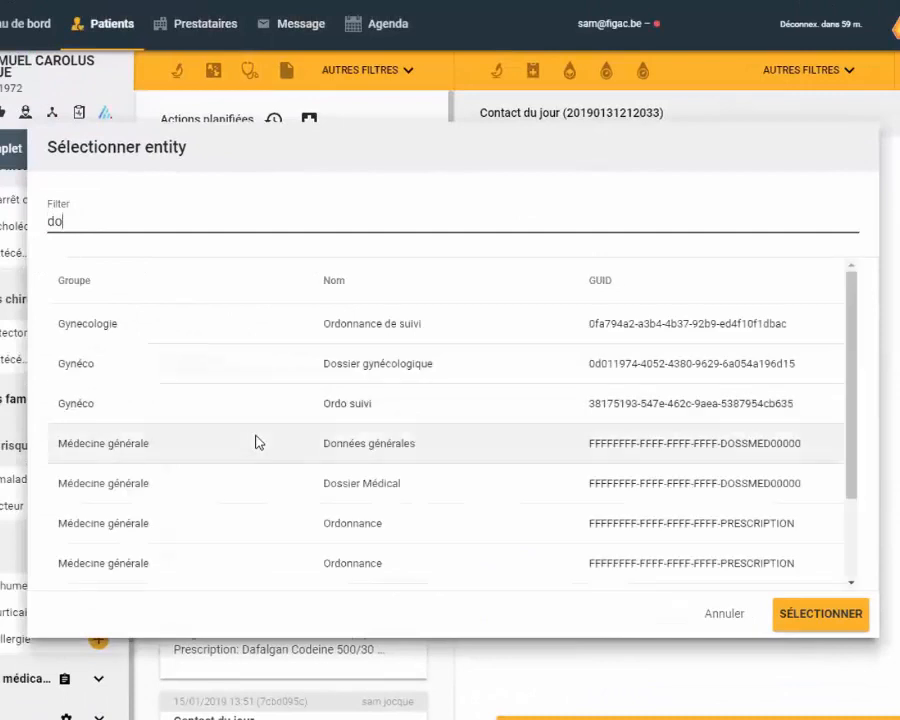
double_click(358, 447)
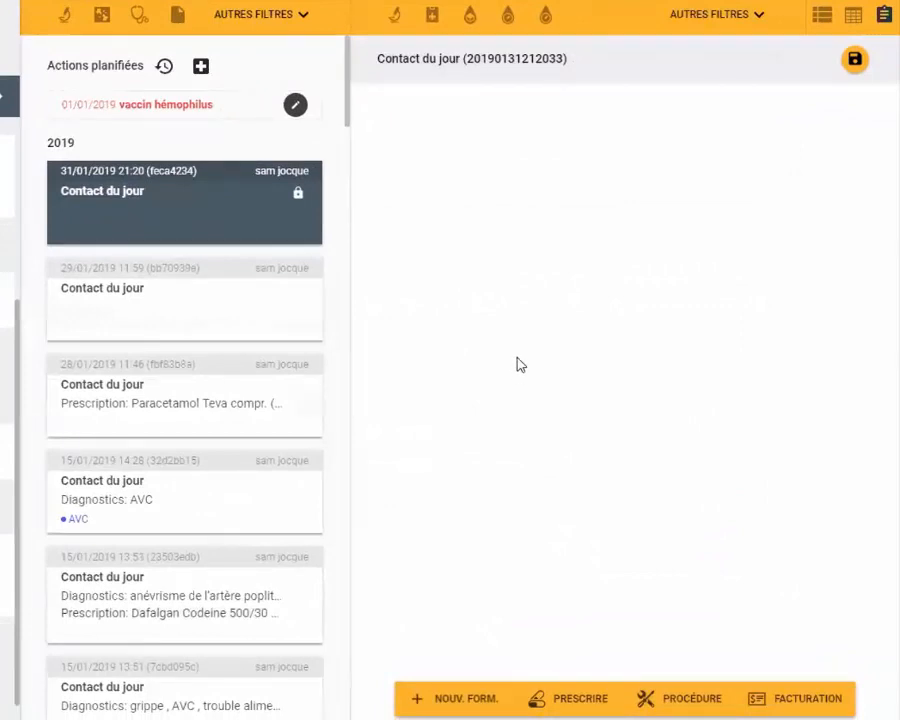
- Add a Rencontre MSOAP form to the day's contact and look over its fields
click(457, 698)
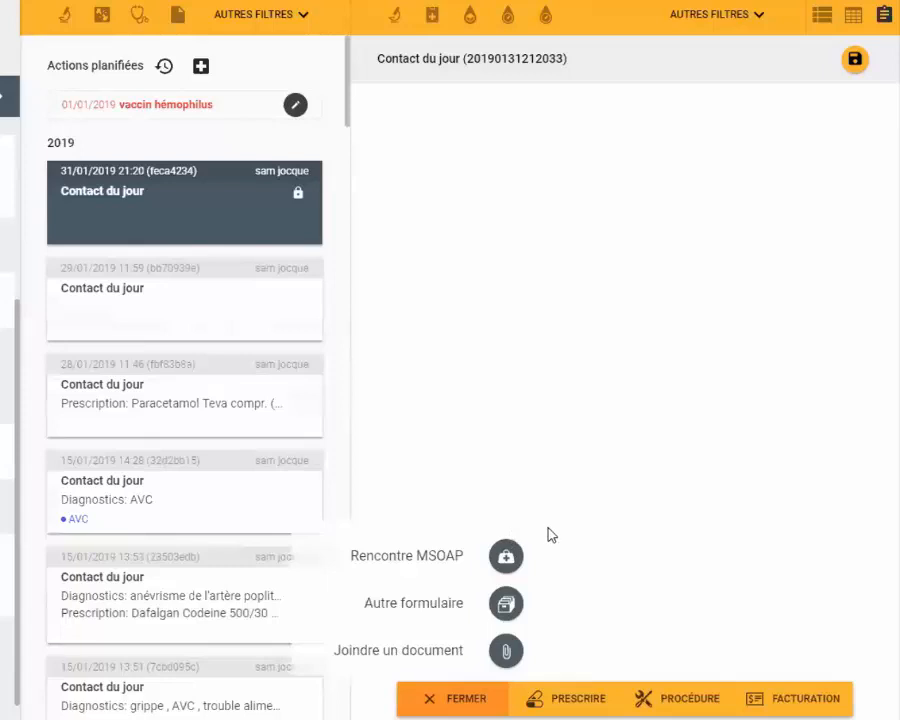
click(510, 564)
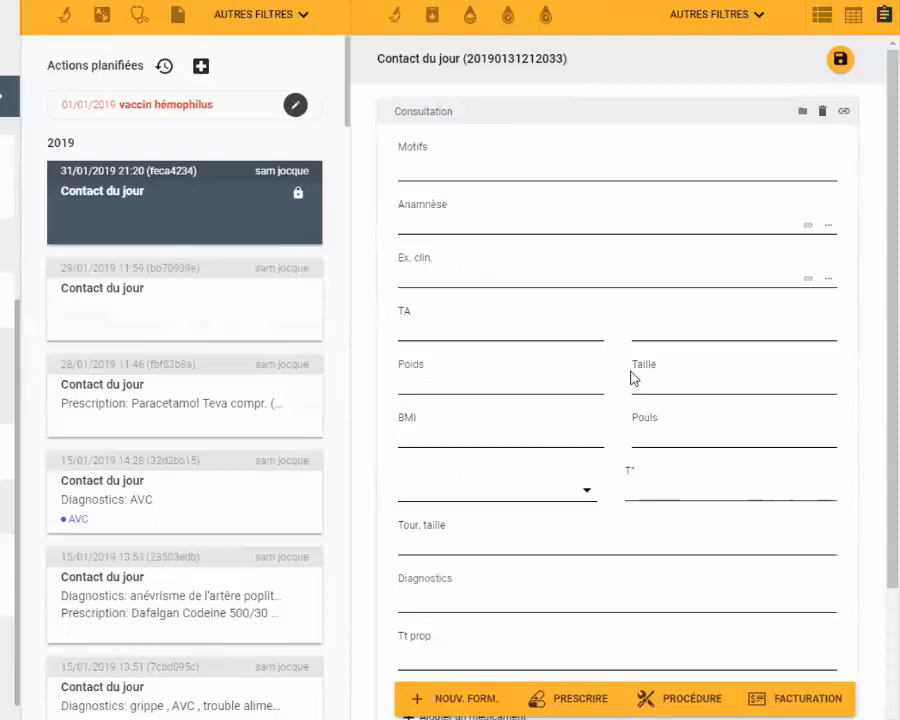
scroll(640, 453, down, 1)
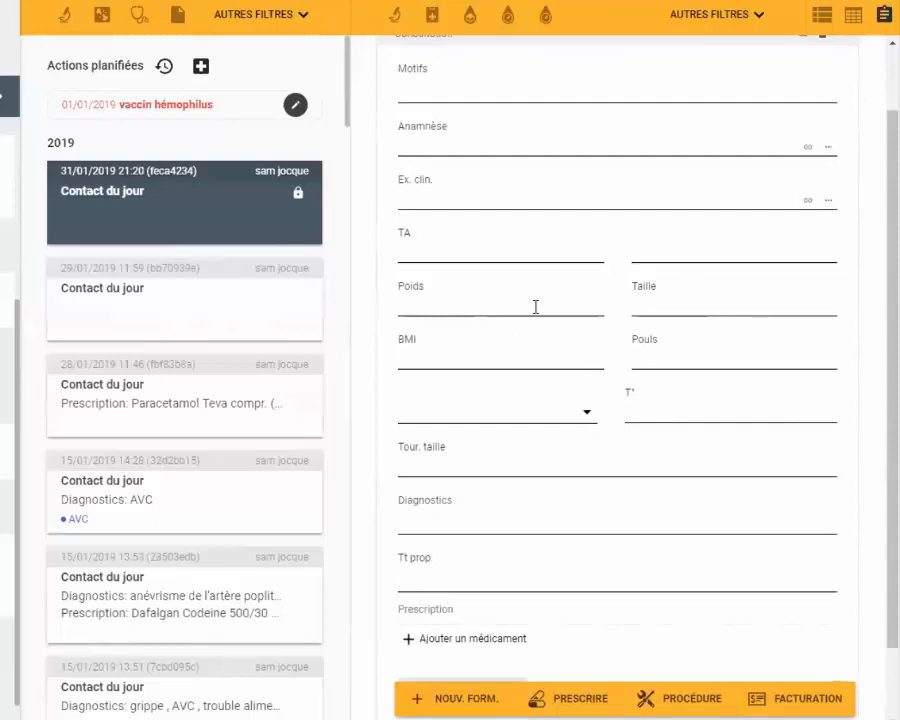
scroll(522, 287, down, 1)
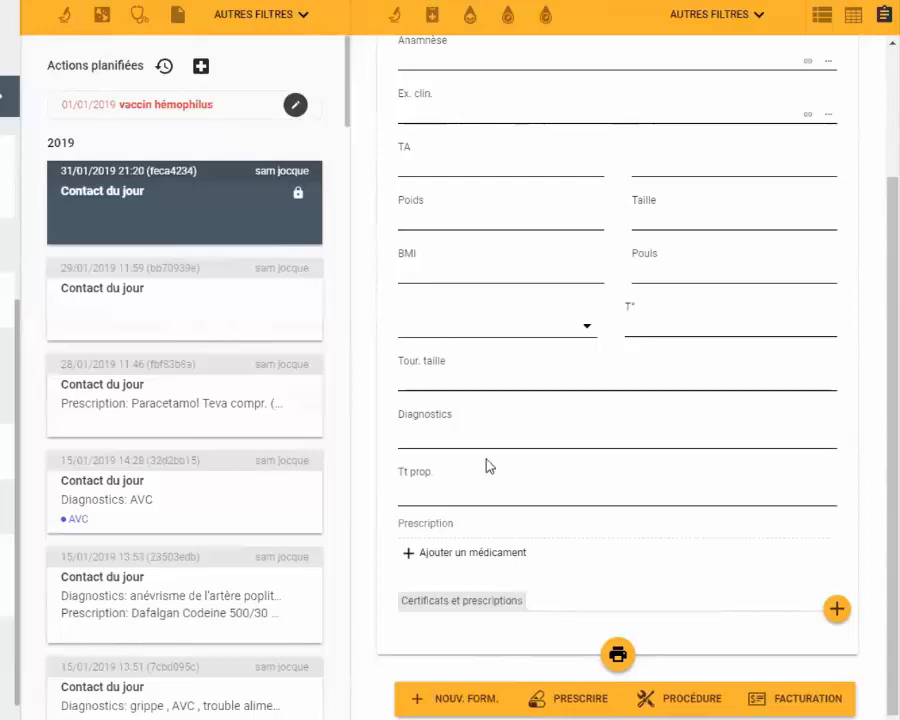
scroll(455, 400, up, 3)
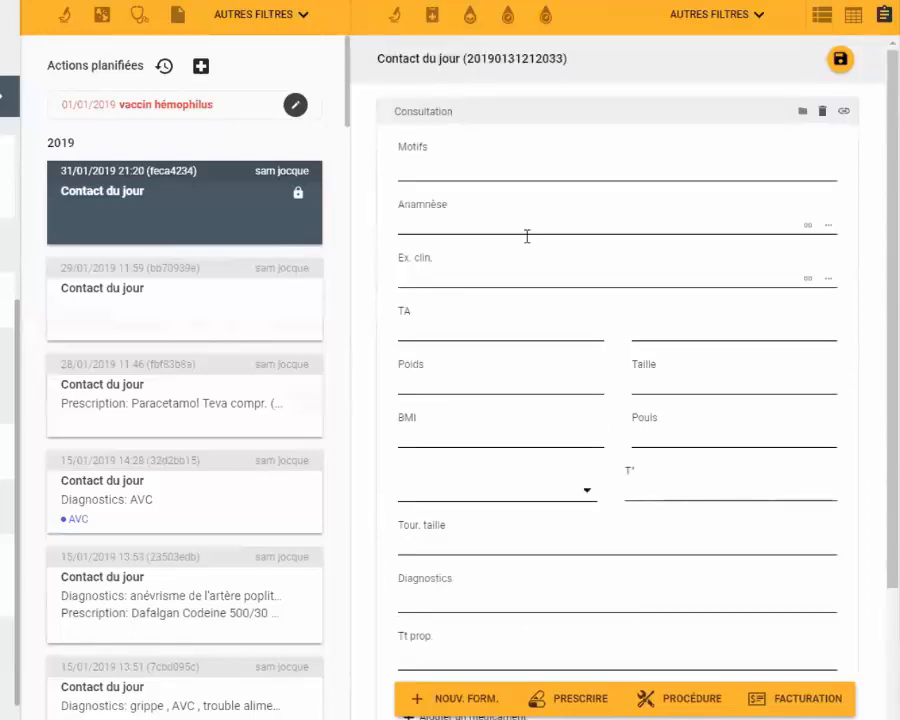
- Enter "toux avec crachats purulents" as the consultation's reason (Motifs), after looking through the suggestions for toux
click(432, 166)
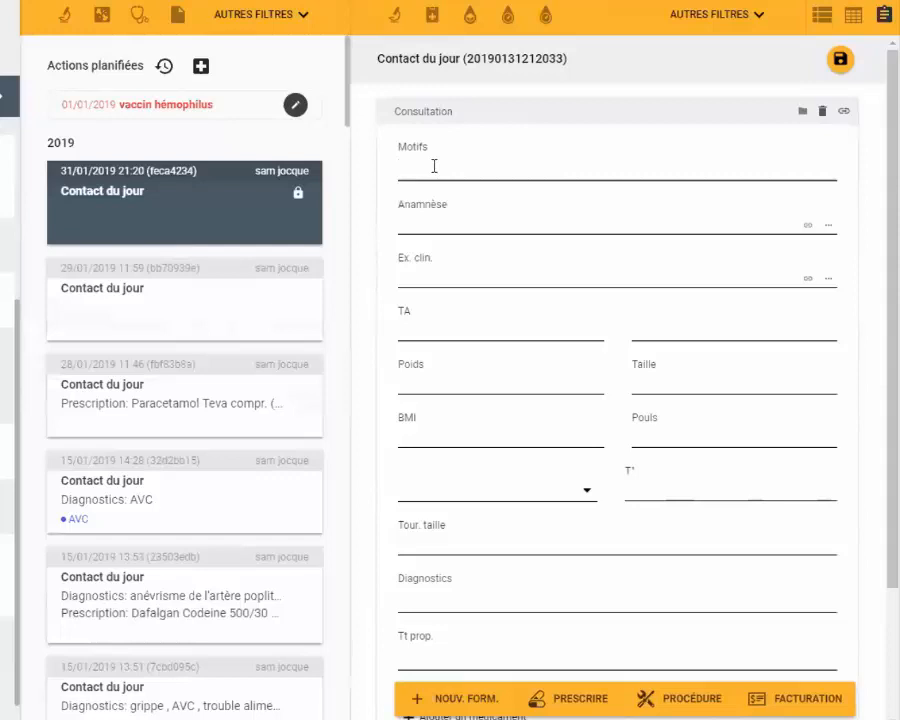
text(tou)
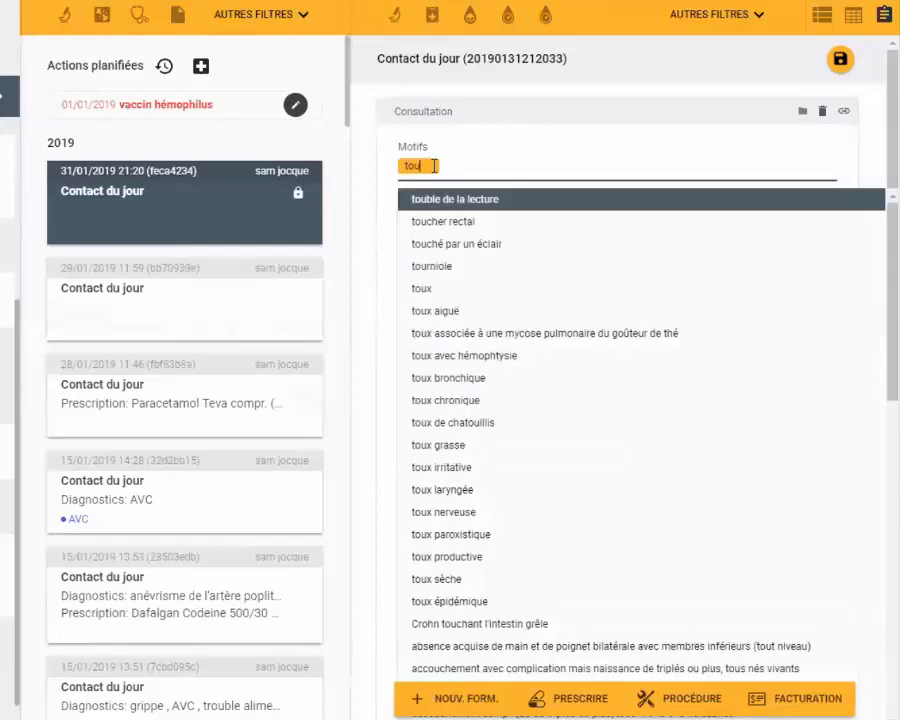
key(Down)
key(Down)
key(Down)
key(Down)
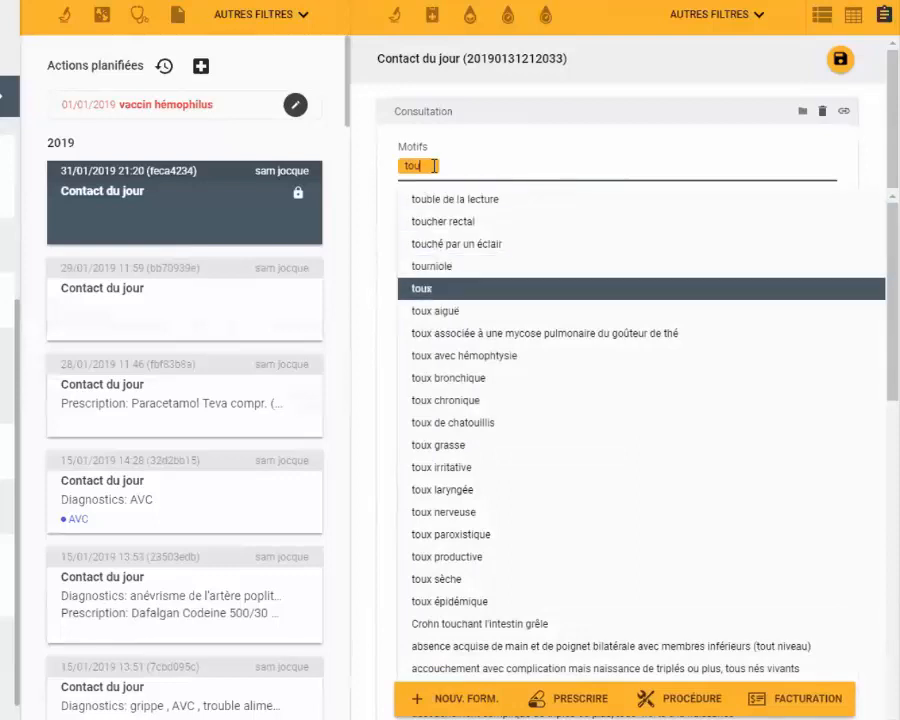
text(x)
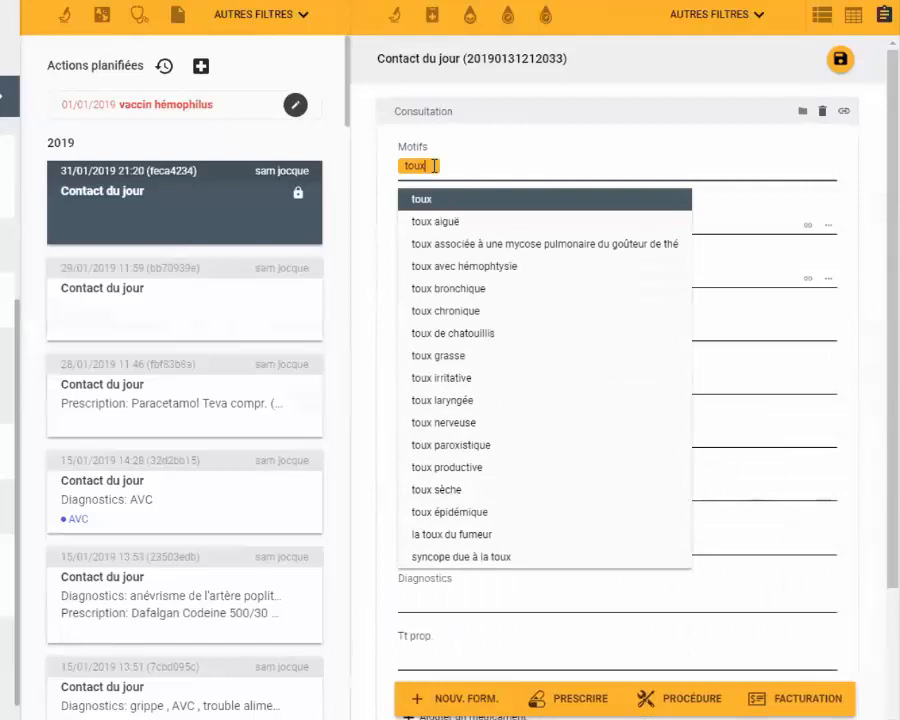
text( avec crachat)
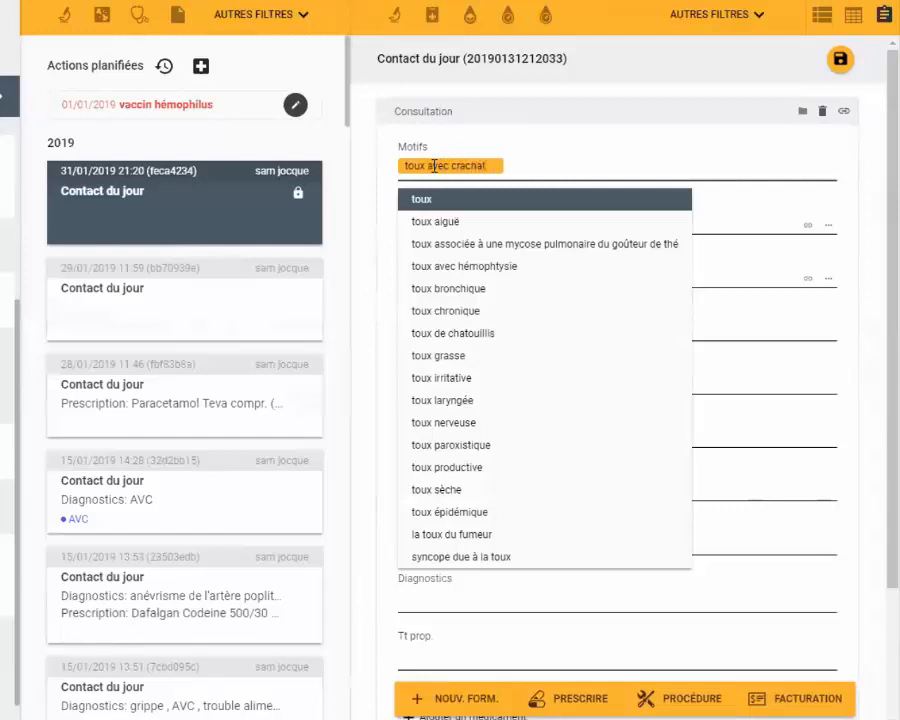
text(s purulents)
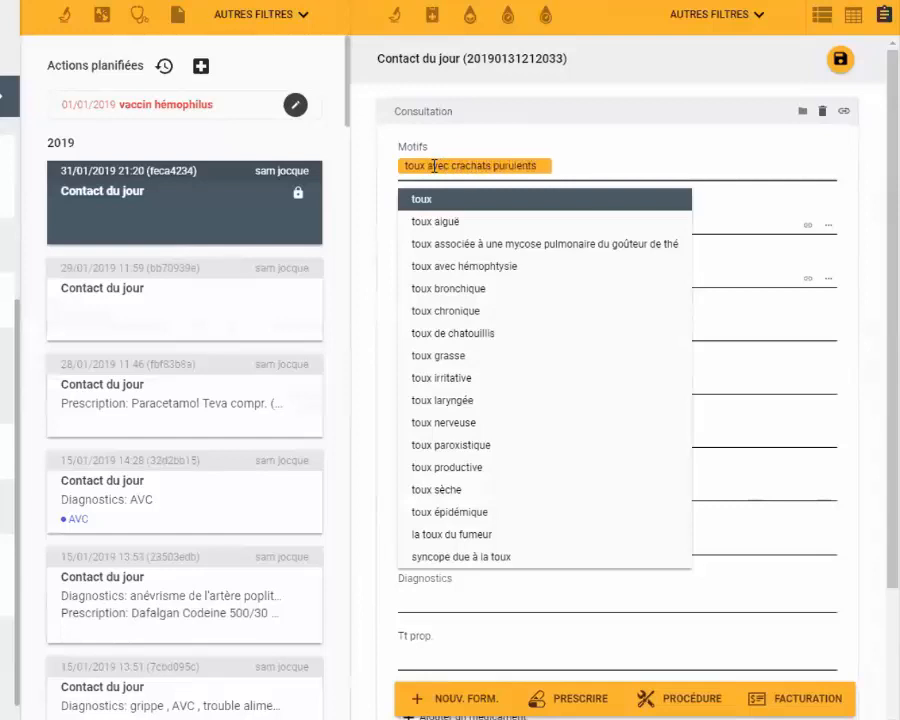
key(Return)
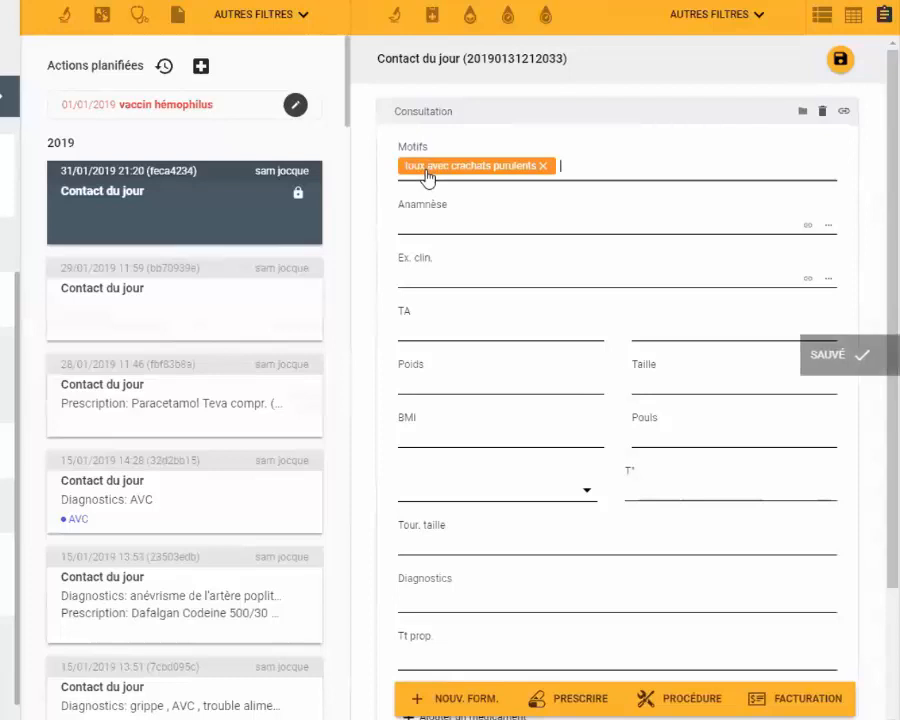
- Enter "pas bien" as the consultation's anamnèse
click(434, 220)
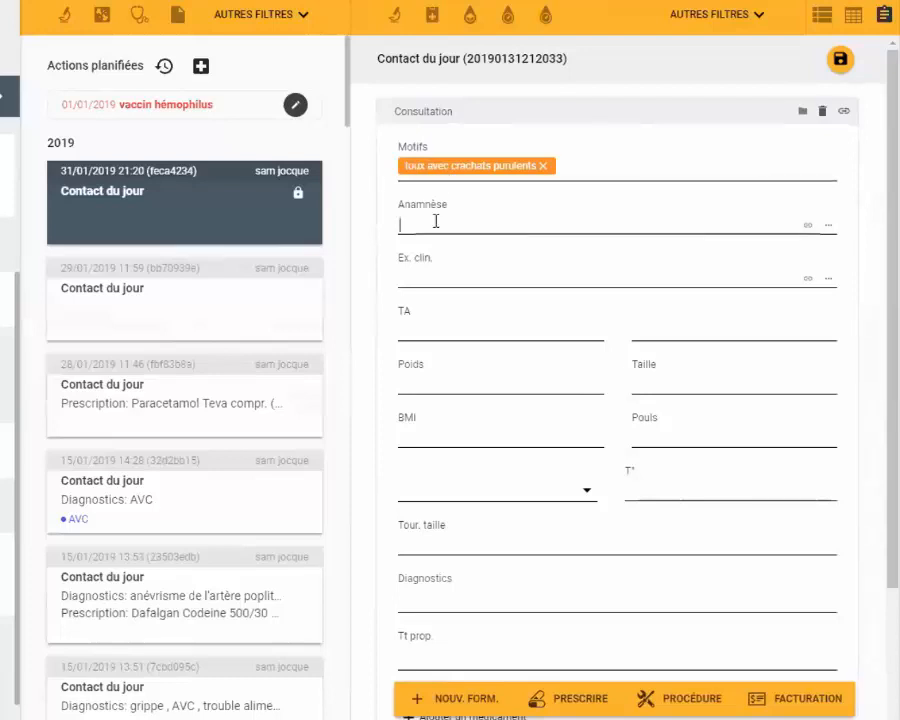
text(pas bien)
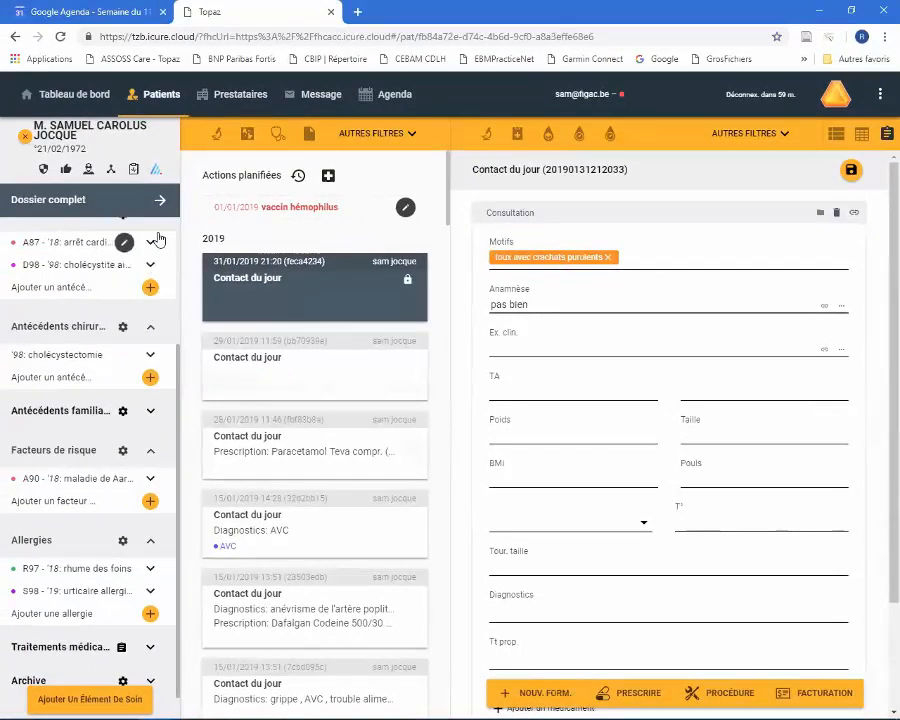
- Link the consultation to the care elements bronchite chronique and migraine avec aura
drag(173, 365, 176, 254)
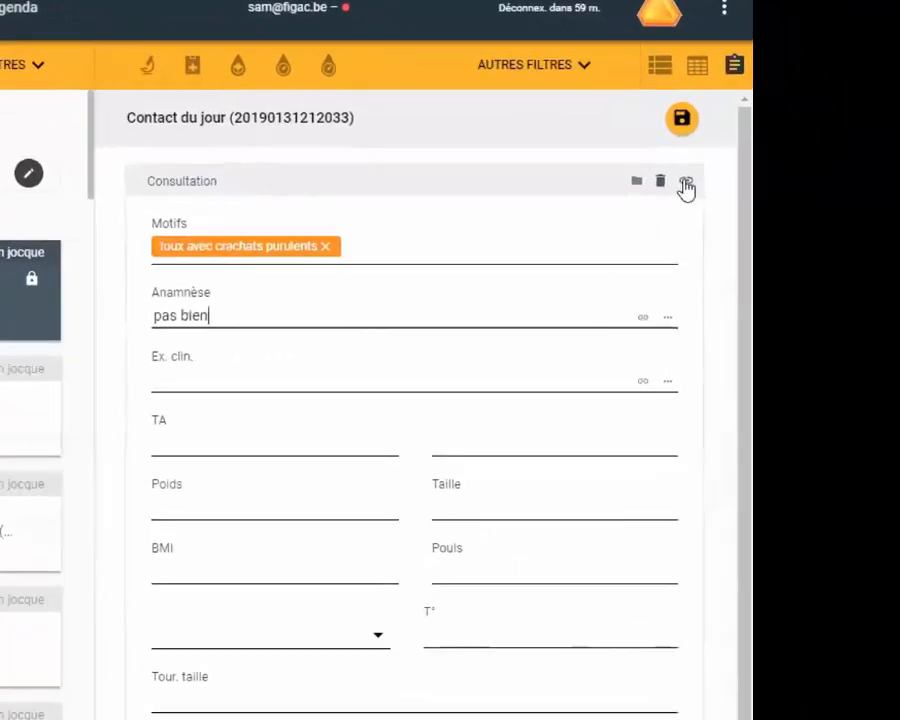
click(686, 186)
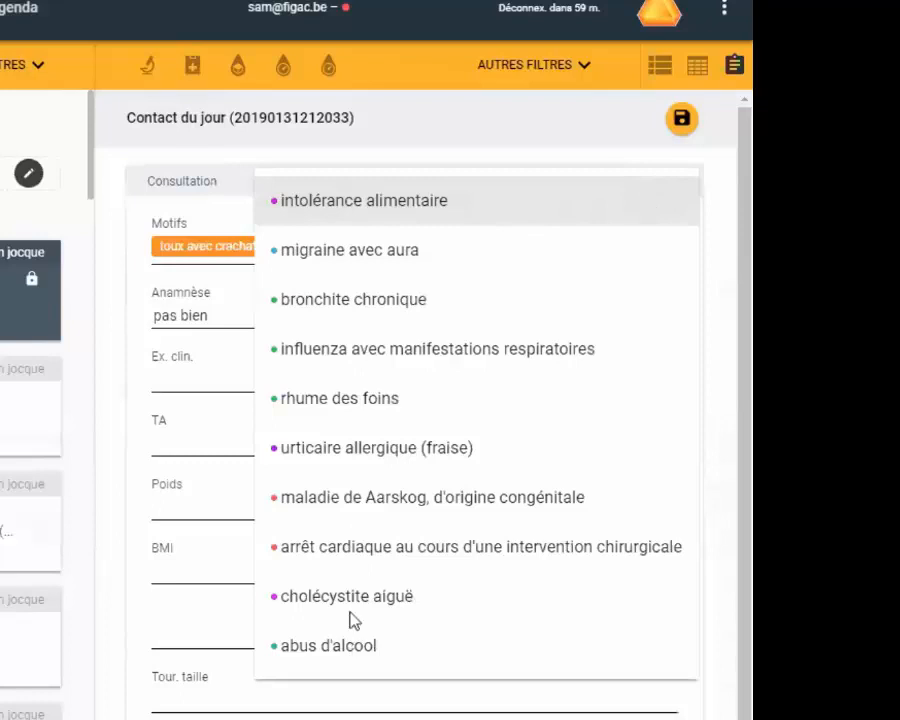
click(294, 298)
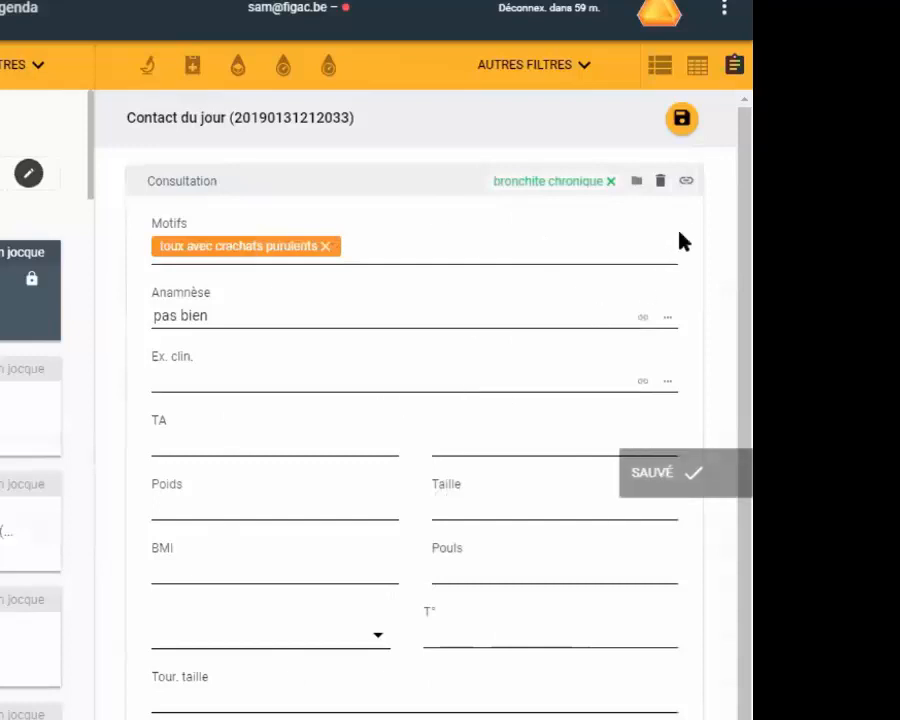
click(686, 183)
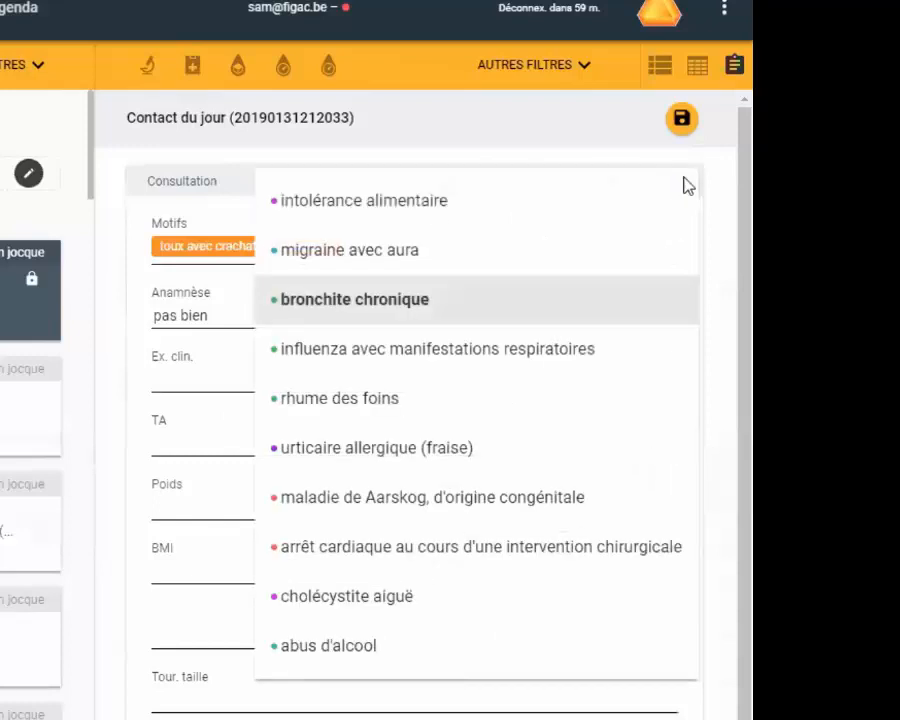
click(350, 251)
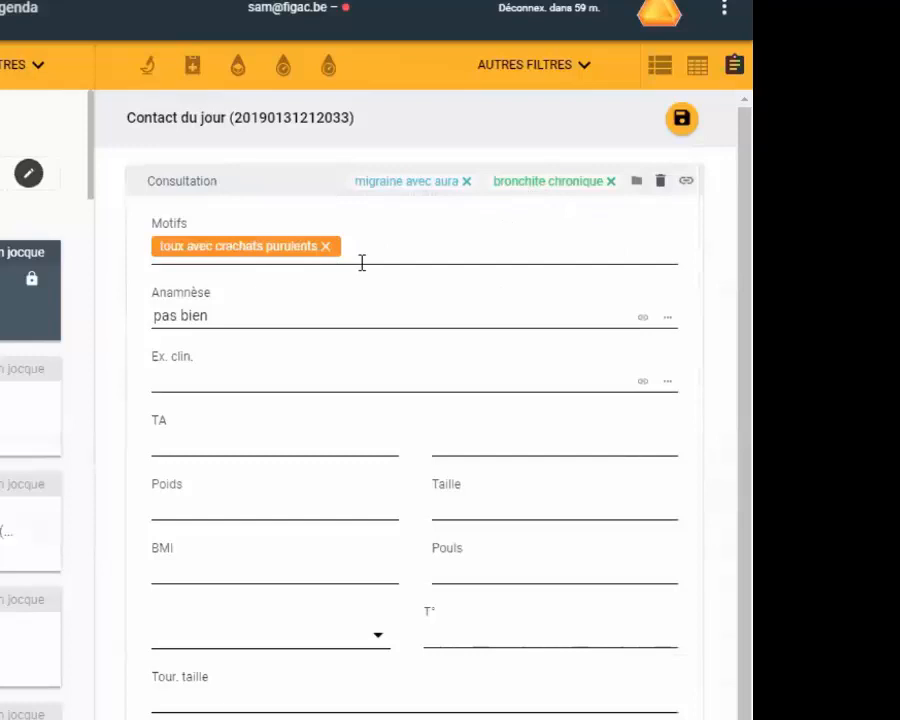
- Highlight the consultation's bronchite chronique link and remove its migraine avec aura link
click(533, 186)
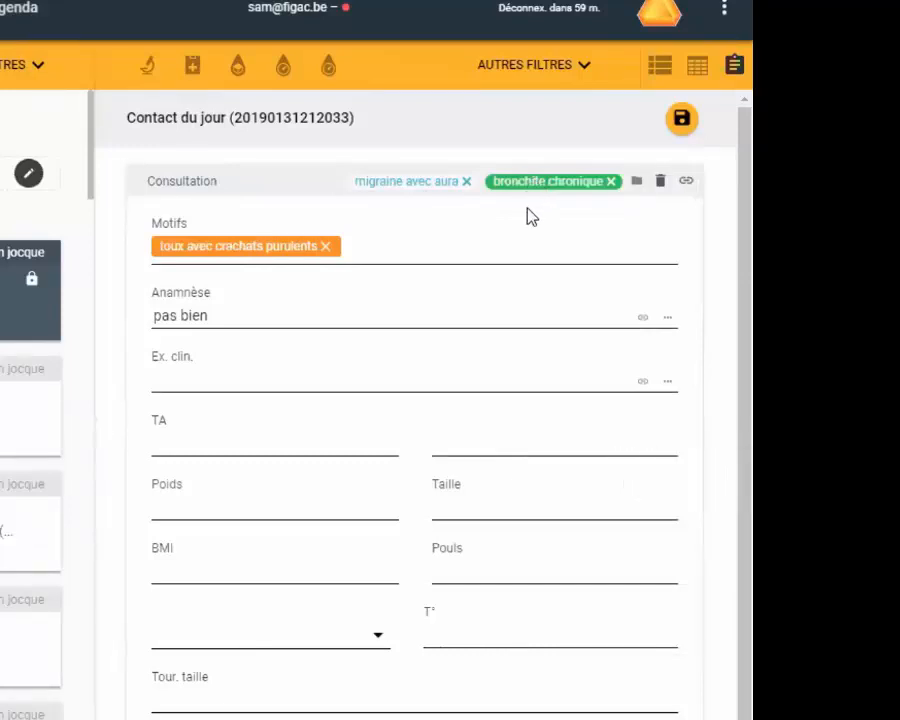
click(424, 190)
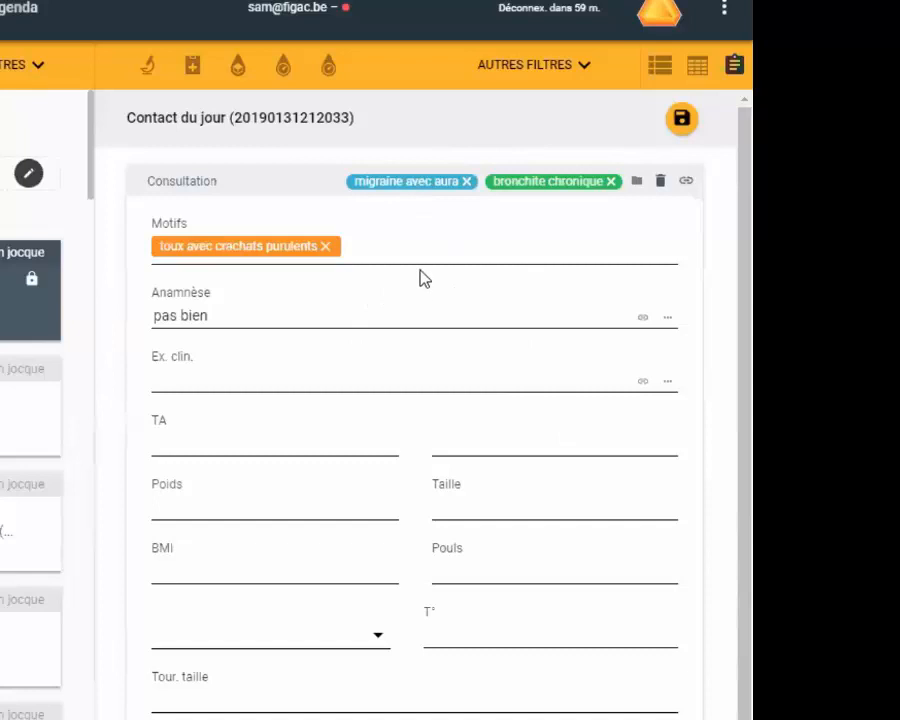
click(466, 182)
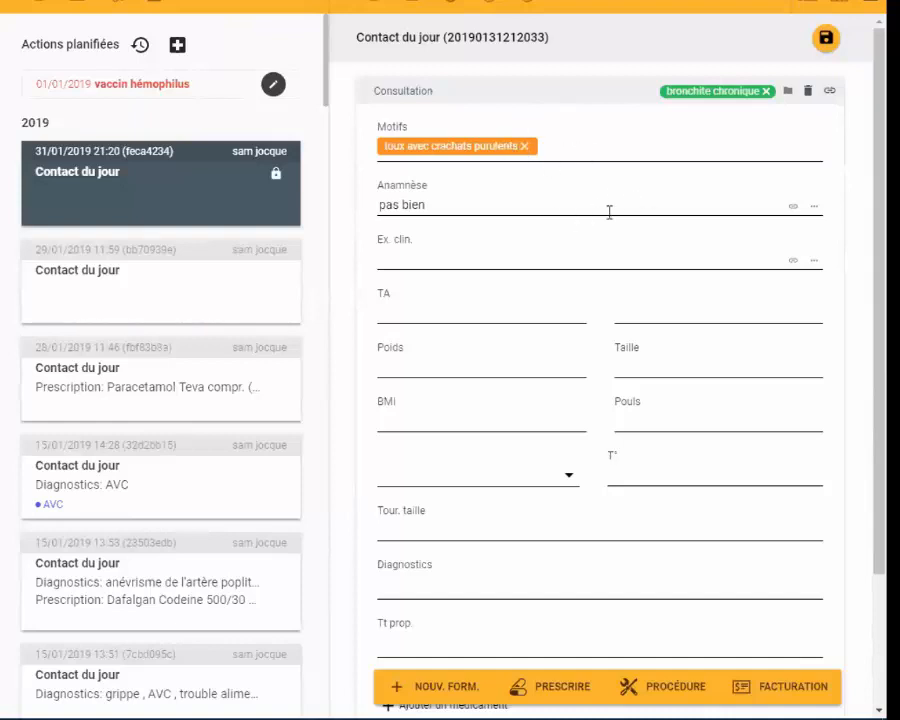
- Set the consultation's contact type to Visite à domicile
click(788, 94)
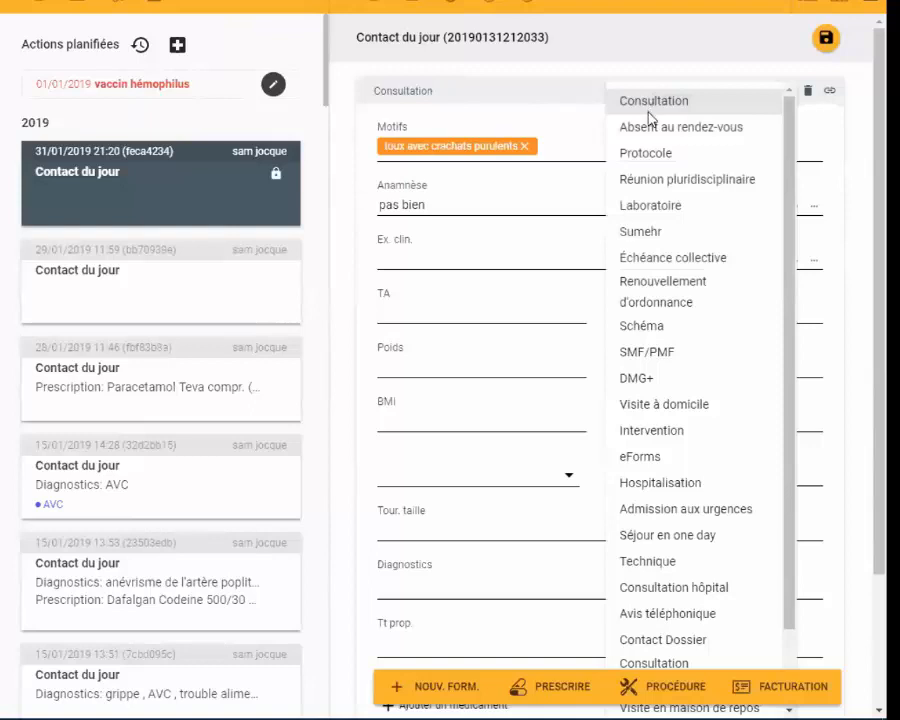
click(659, 403)
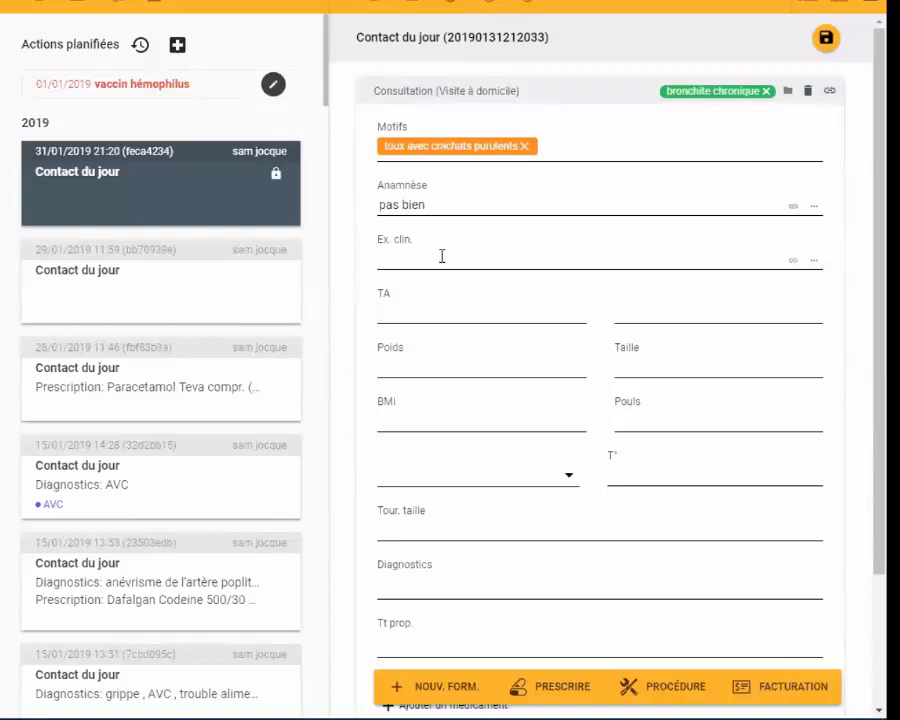
- Enter "coeur SP; poumons foyer crépitants base D" as the clinical examination (Ex. clin.) and 160 / 95 as the TA
text(coeur SP)
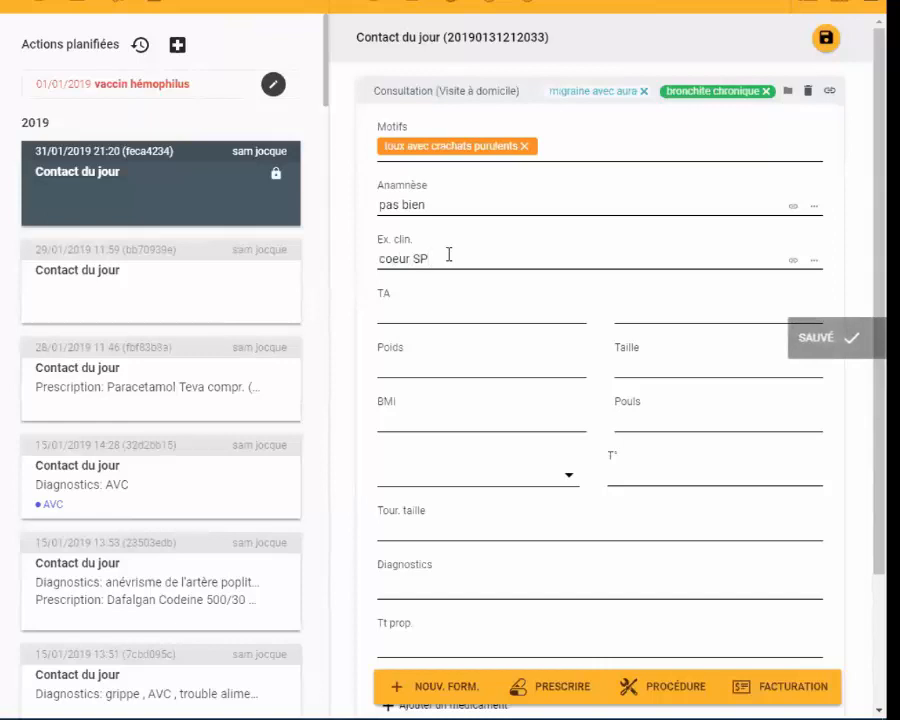
text(; poumons)
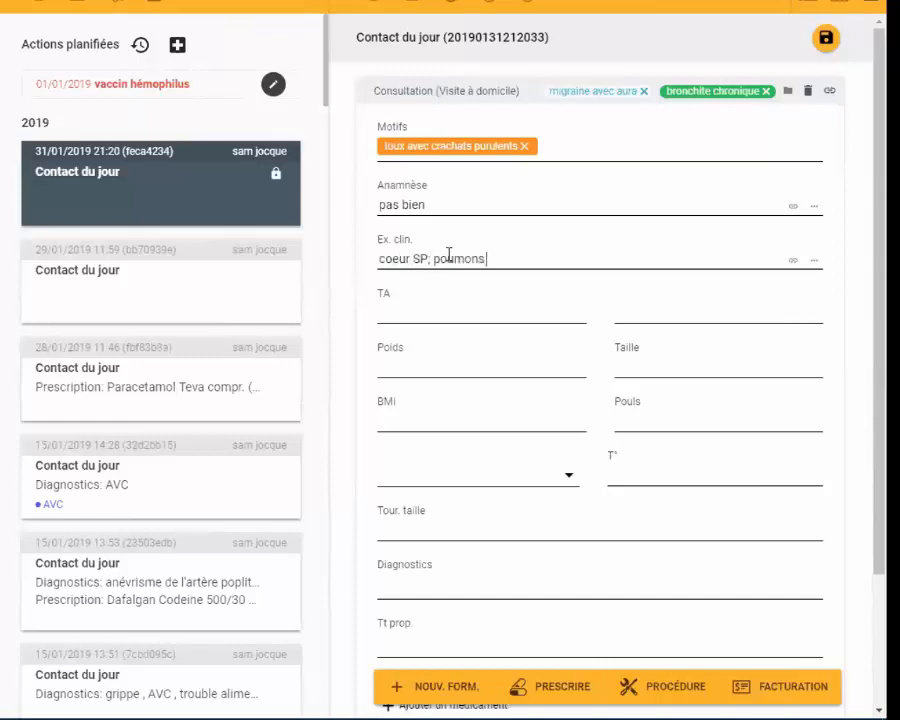
text( foyer crépitants base D)
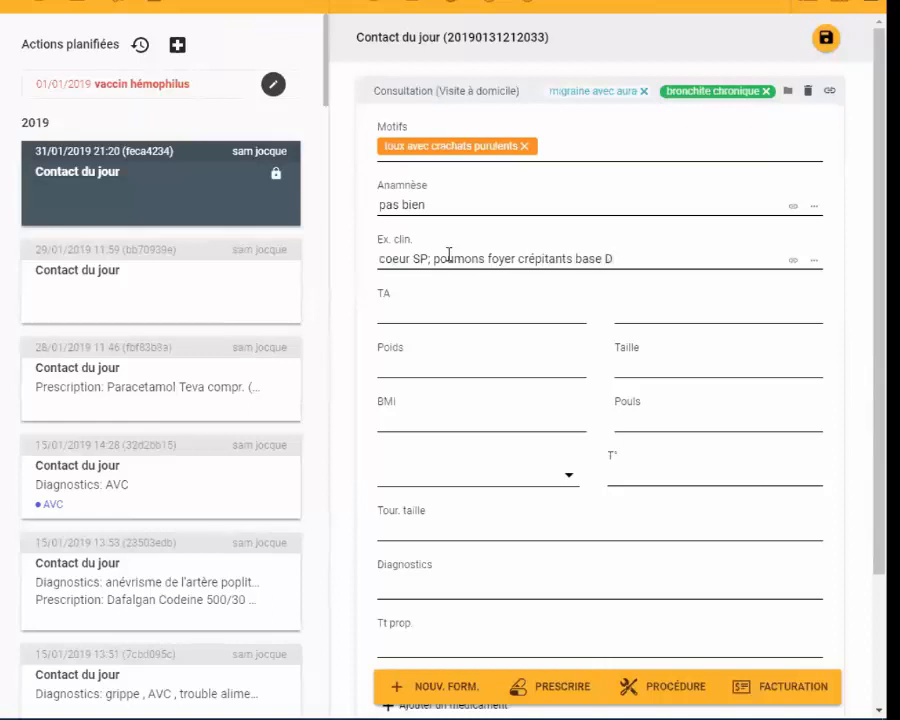
click(464, 306)
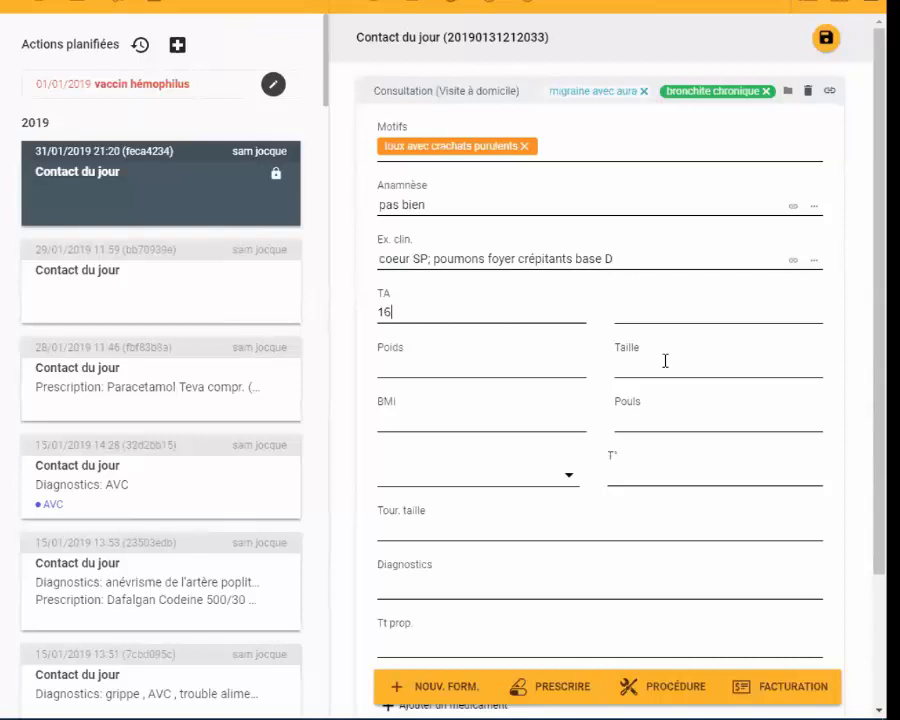
key(Tab)
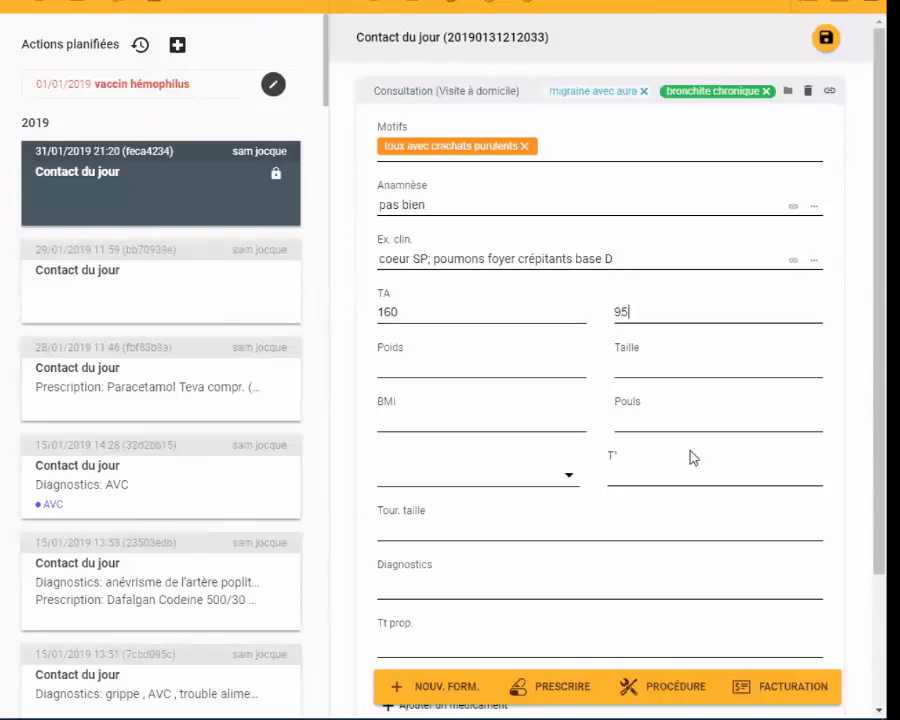
- Enter "pneumonie base D" as the consultation's diagnosis, starting from the suggested term pneumonie
scroll(592, 405, down, 3)
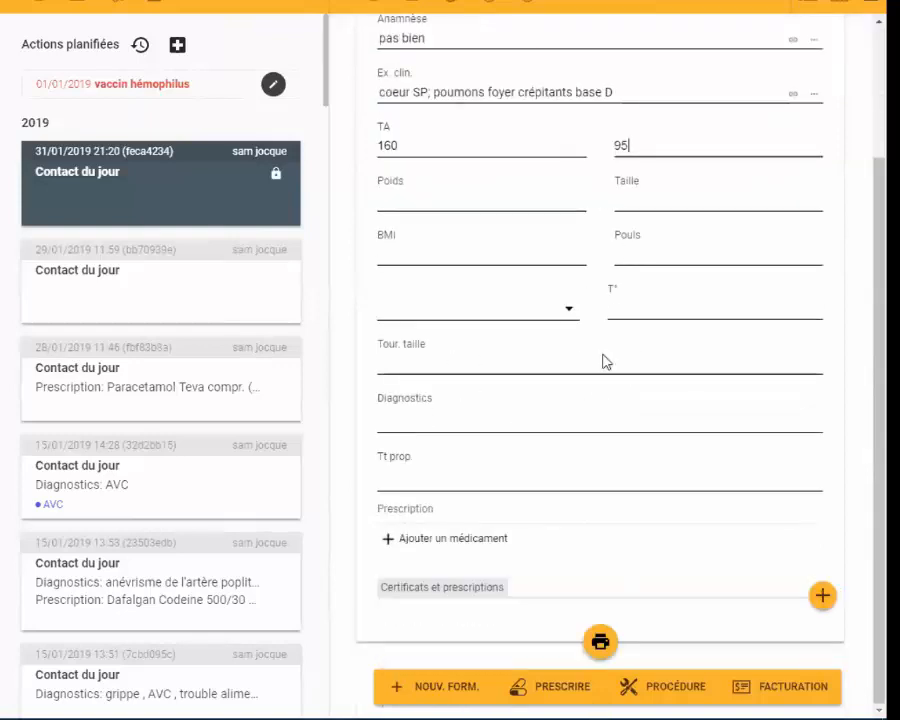
click(435, 418)
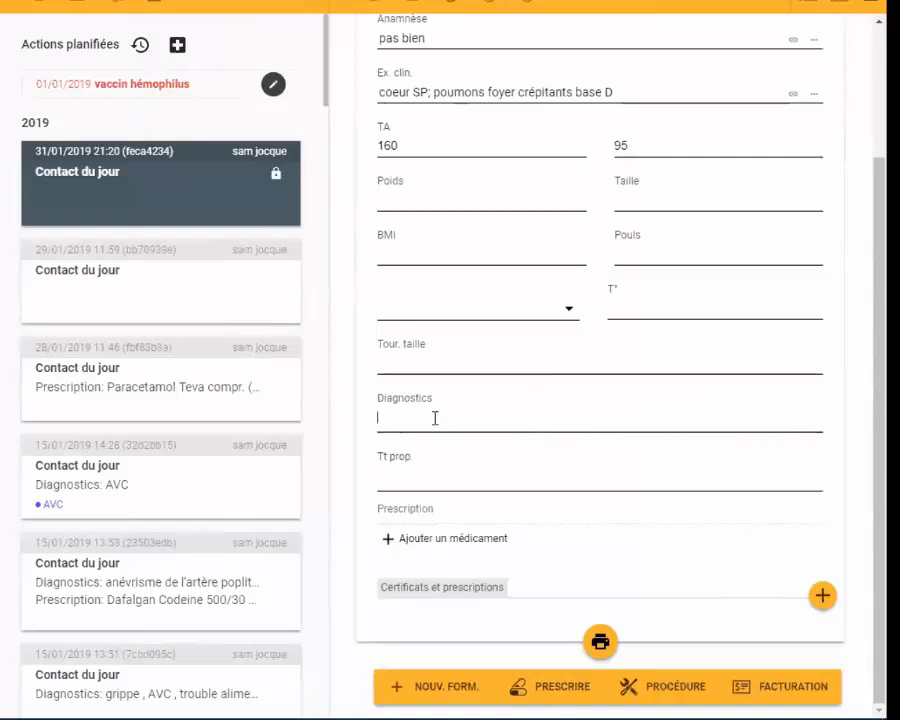
text(Pneu)
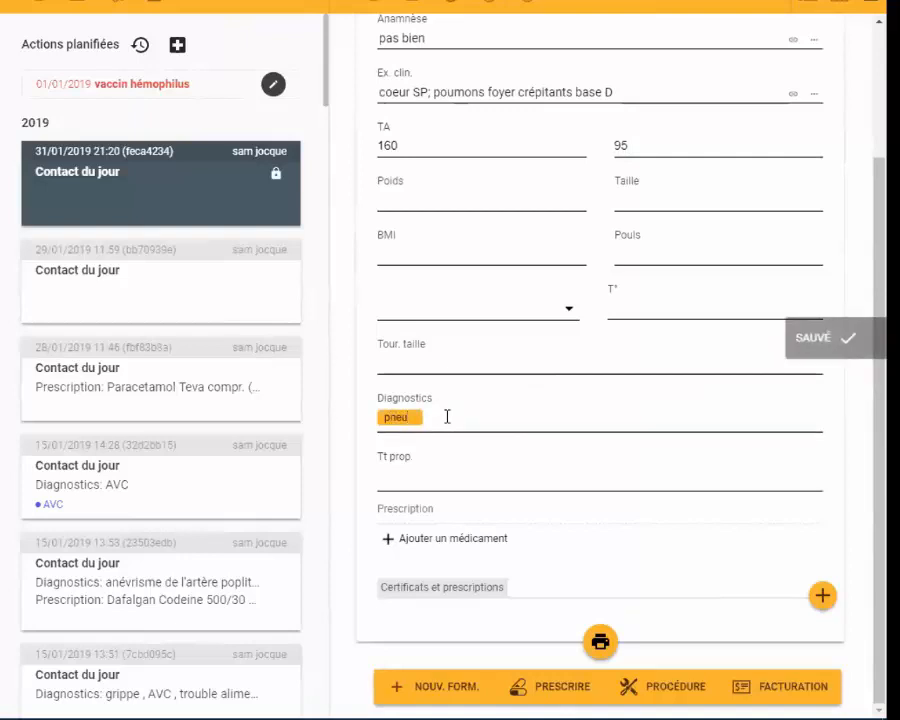
text(mon)
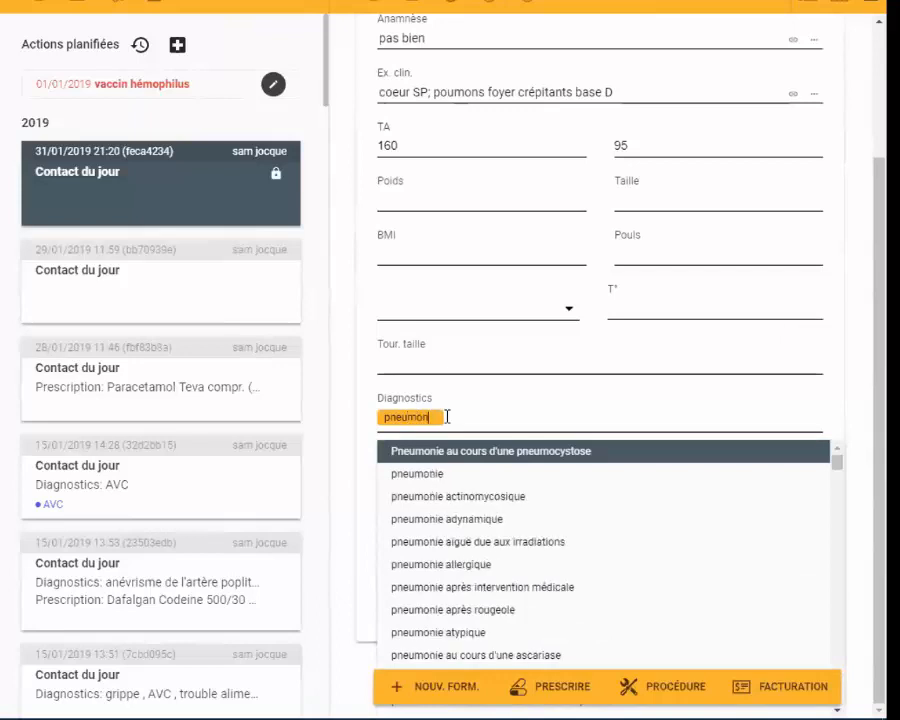
text(i)
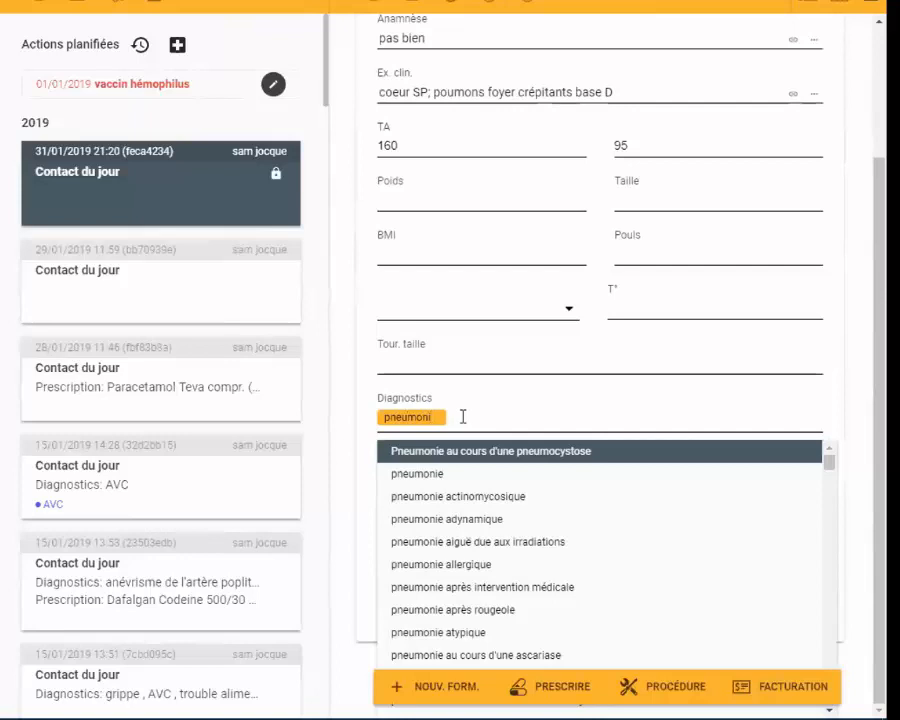
key(Down)
key(Return)
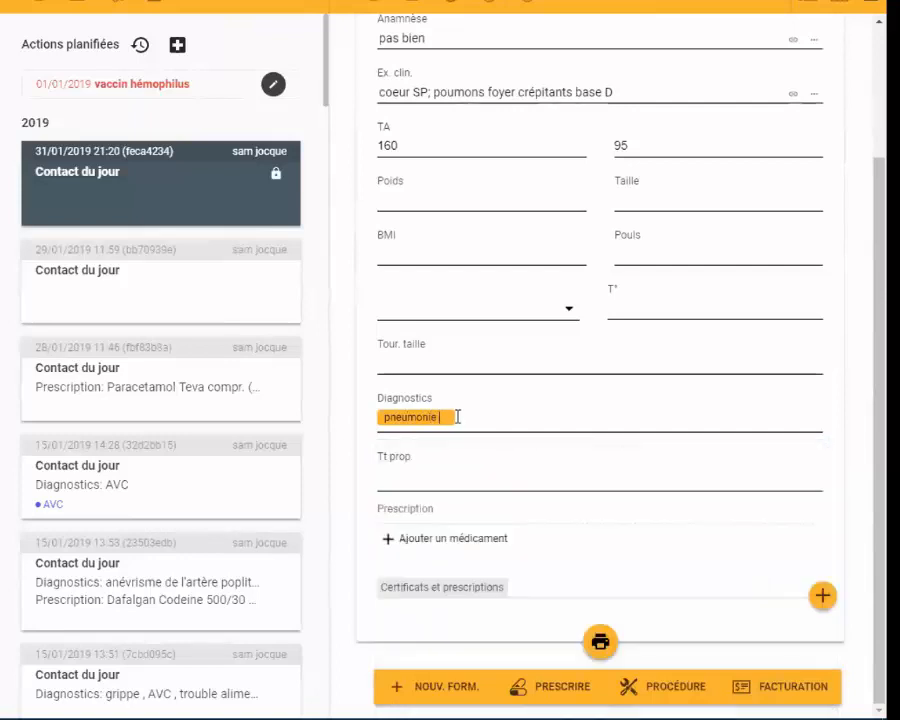
text(base D)
key(Return)
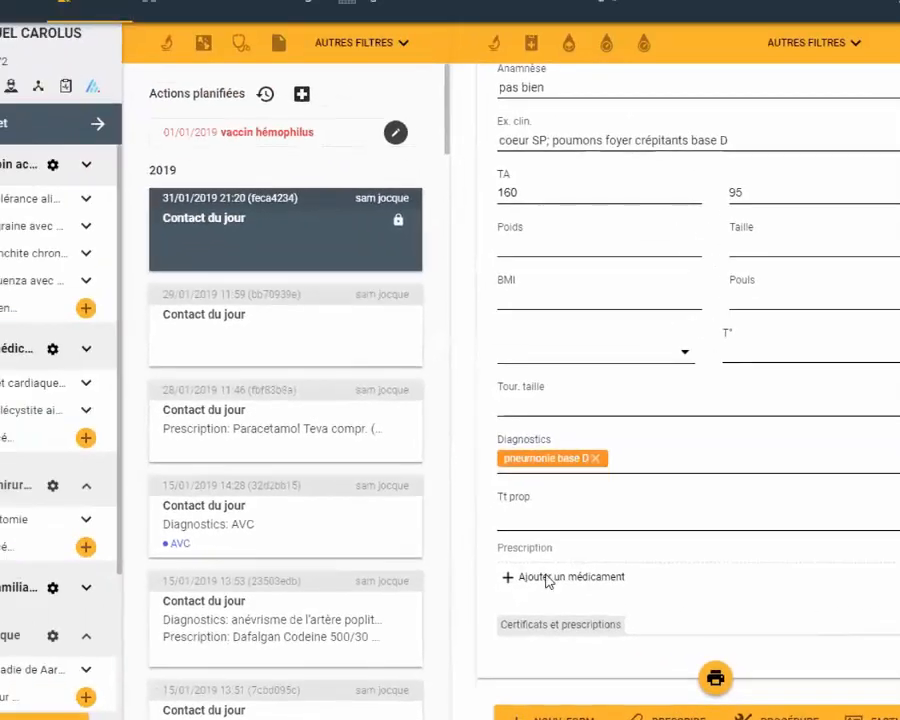
- Add a medicine to the prescription by searching trade names for "amoxicla" and selecting Amoxiclav Sandoz 875/125 compr. (séc.) 20x
click(235, 467)
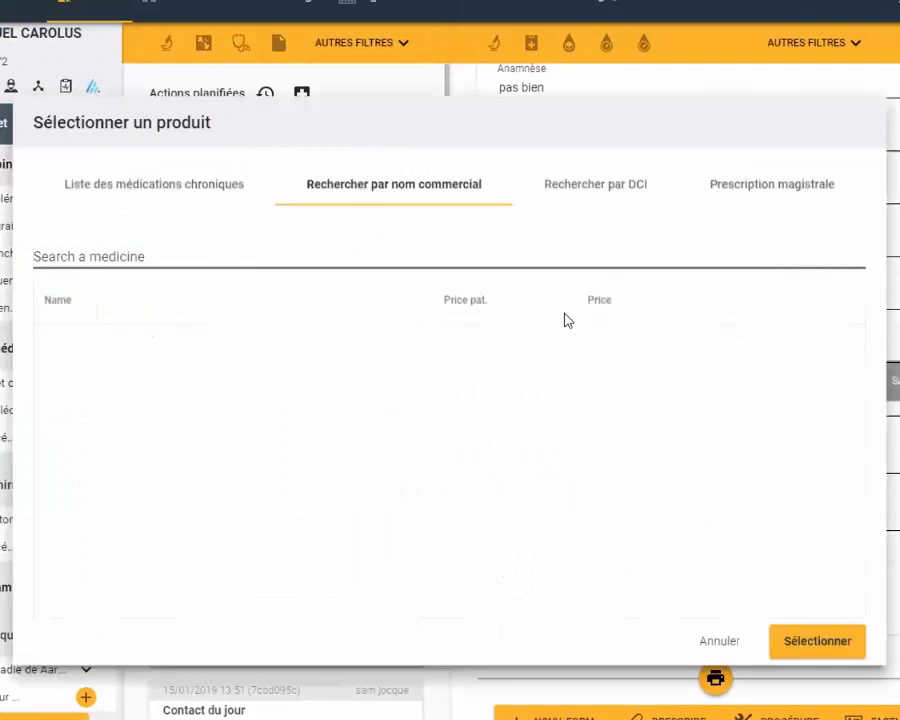
text(am)
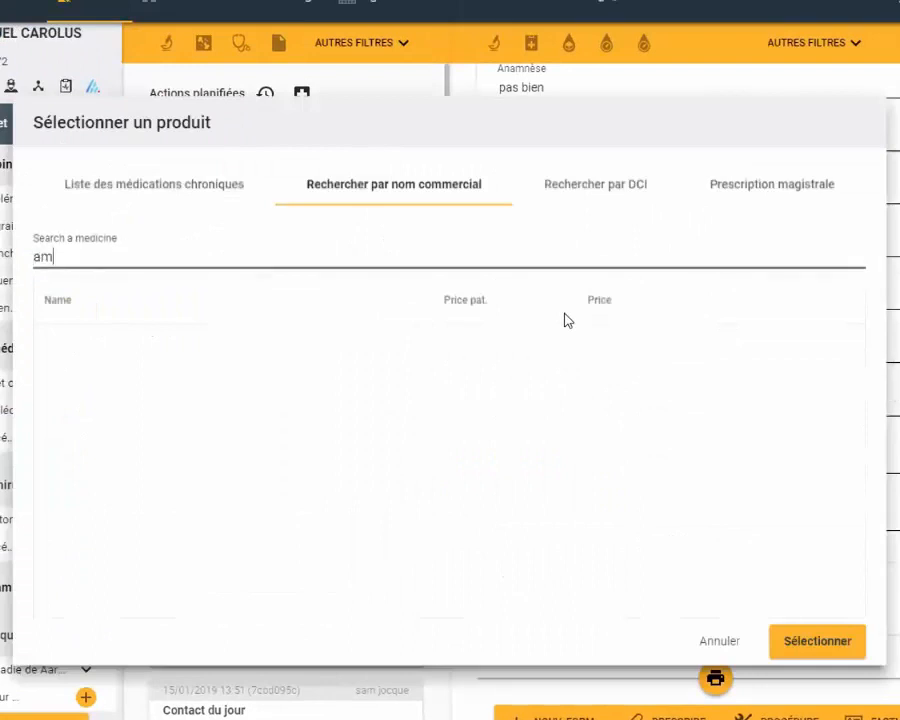
text(oxicla)
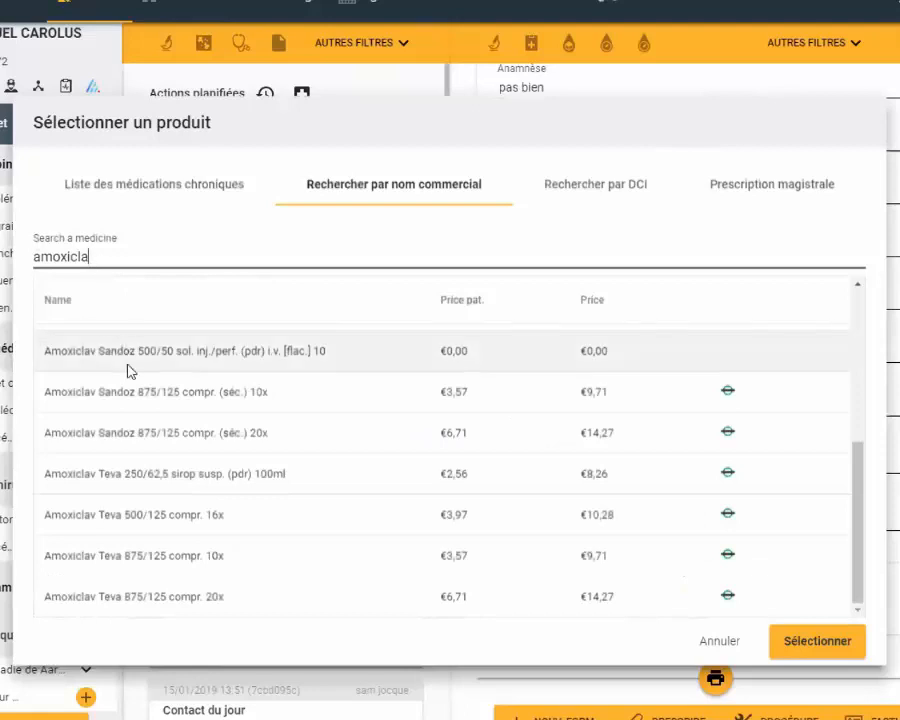
click(148, 430)
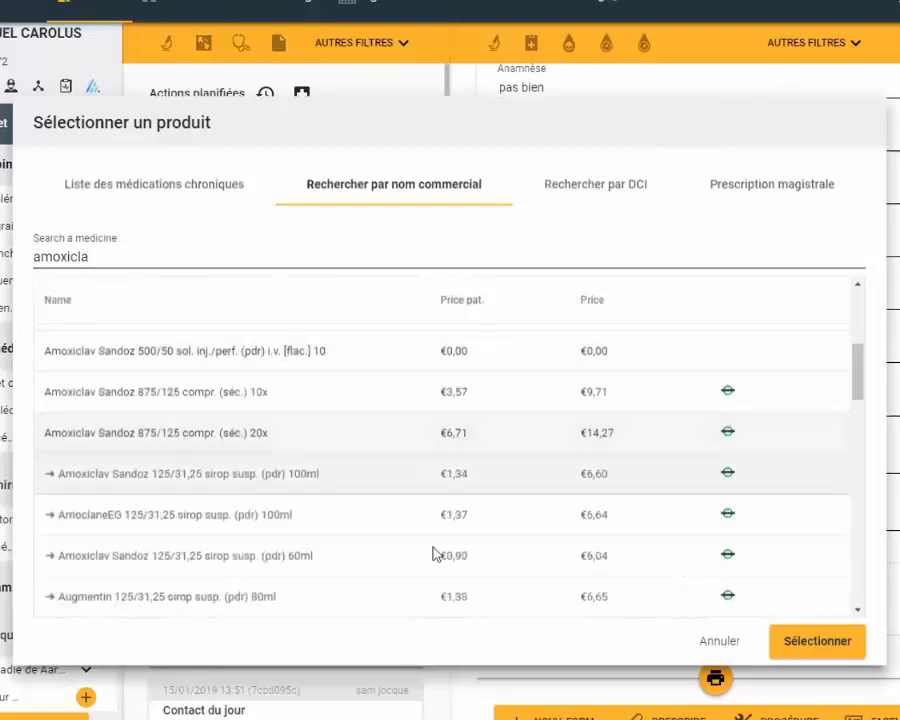
click(801, 645)
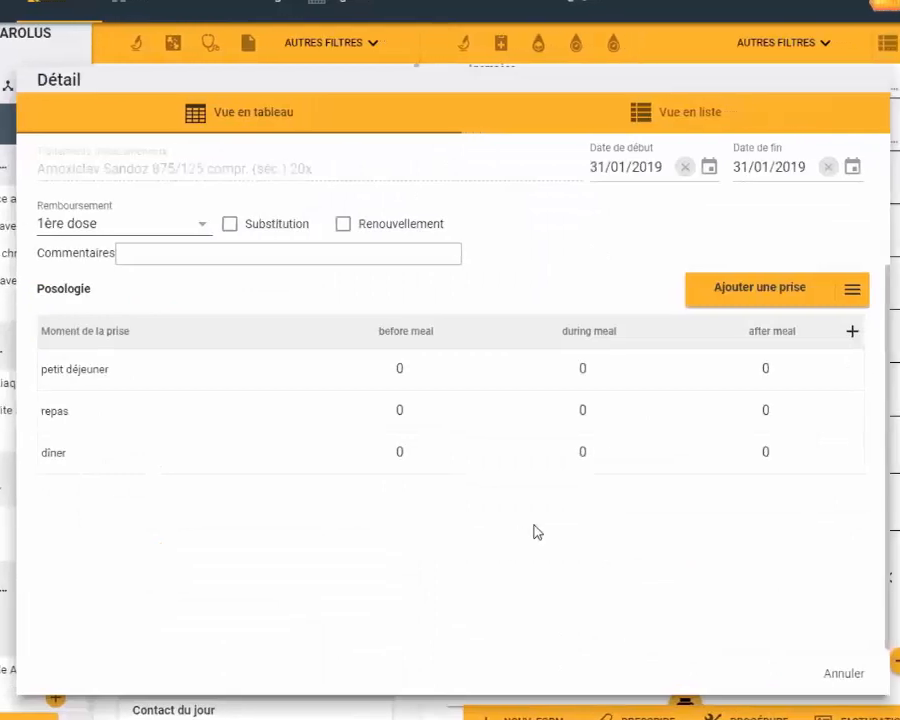
- Set the Amoxiclav dosage to 1 before petit déjeuner and 1 before dîner
click(487, 364)
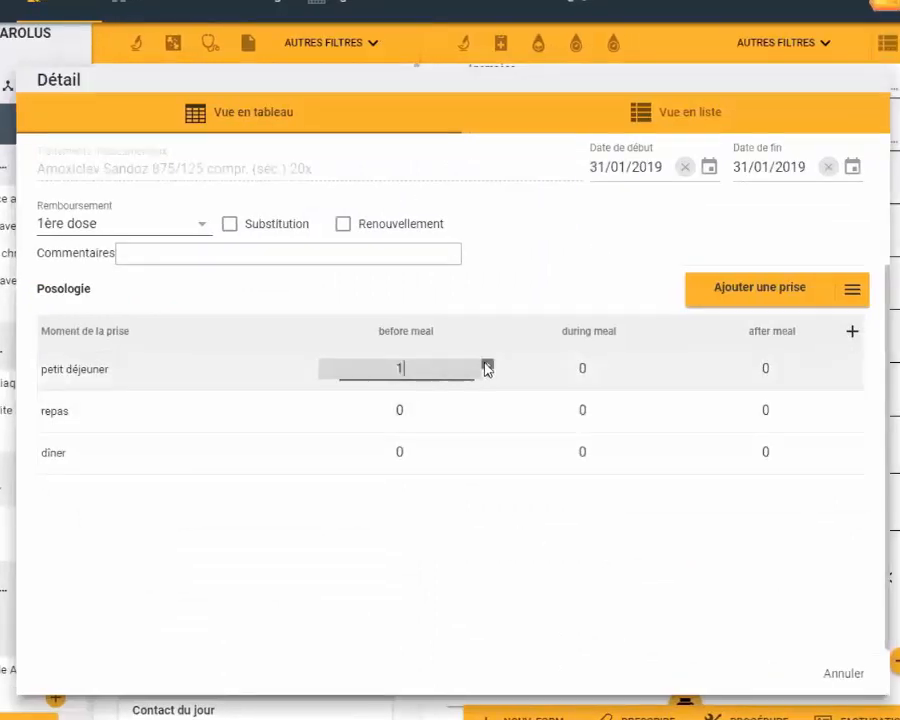
click(487, 448)
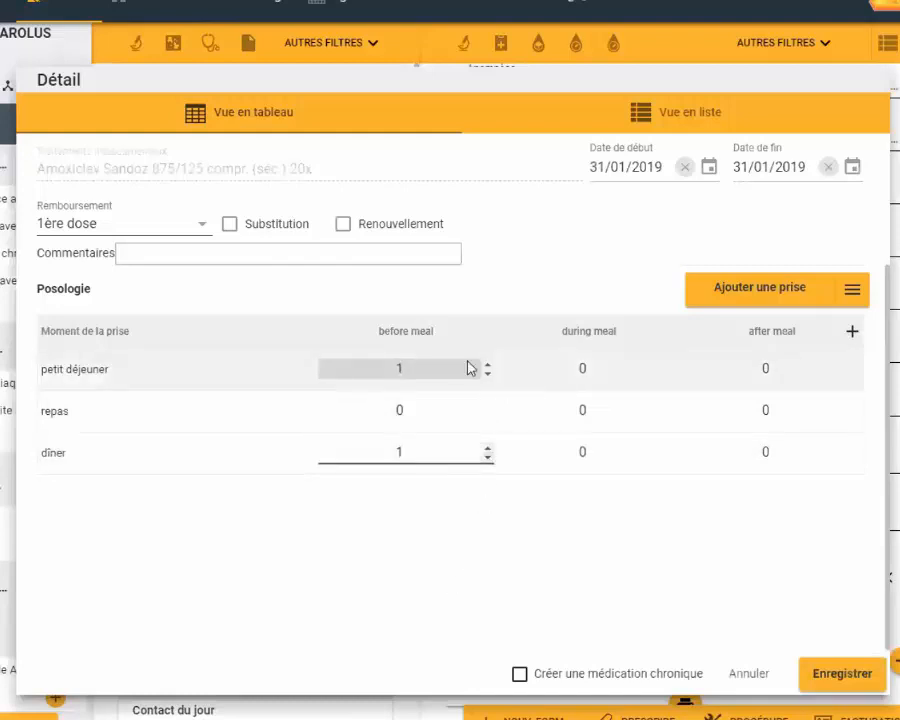
- Try the Substitution and Renouvellement options of the Amoxiclav prescription
click(230, 226)
click(230, 226)
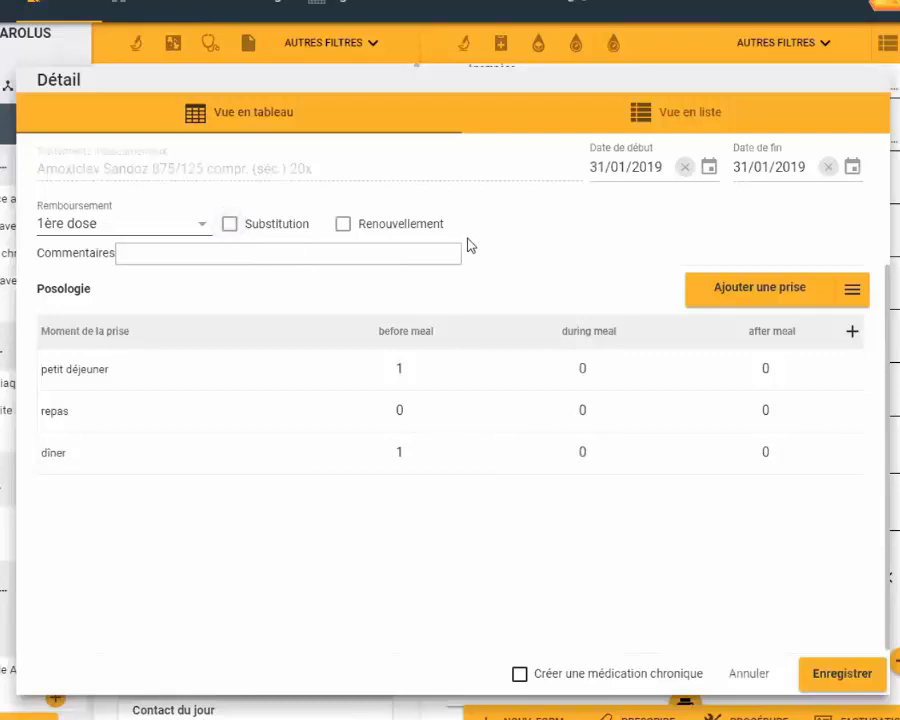
click(344, 226)
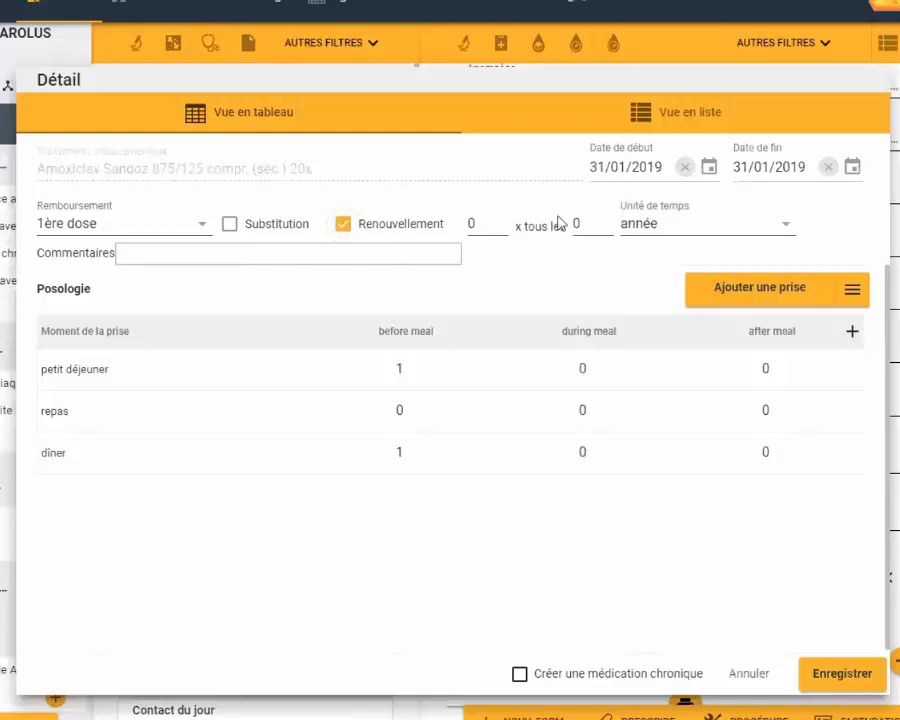
click(343, 225)
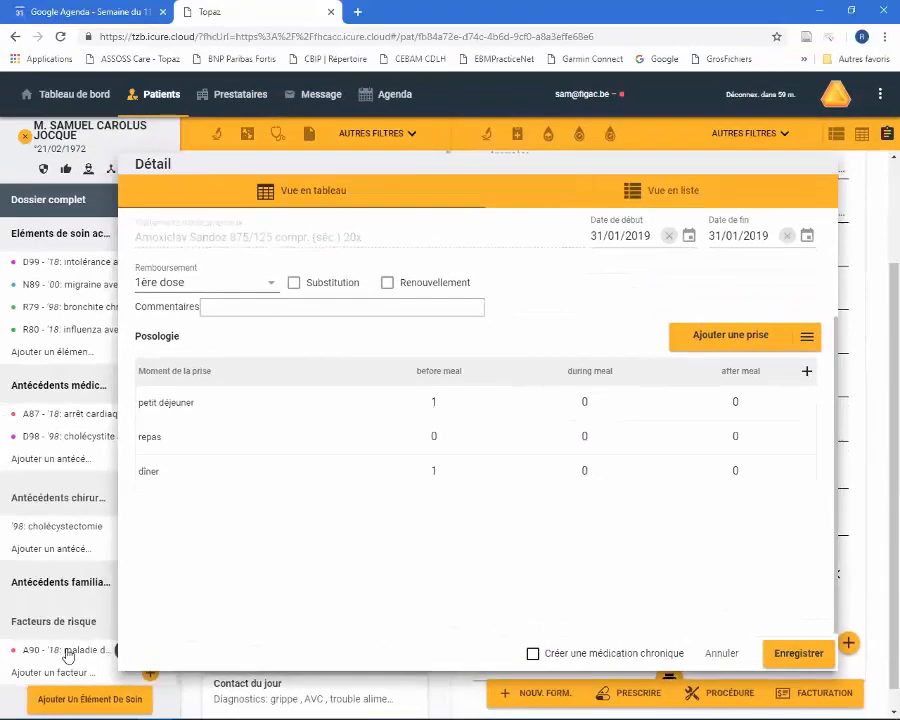
- Save the Amoxiclav prescription details without making it a chronic medication
scroll(51, 643, down, 4)
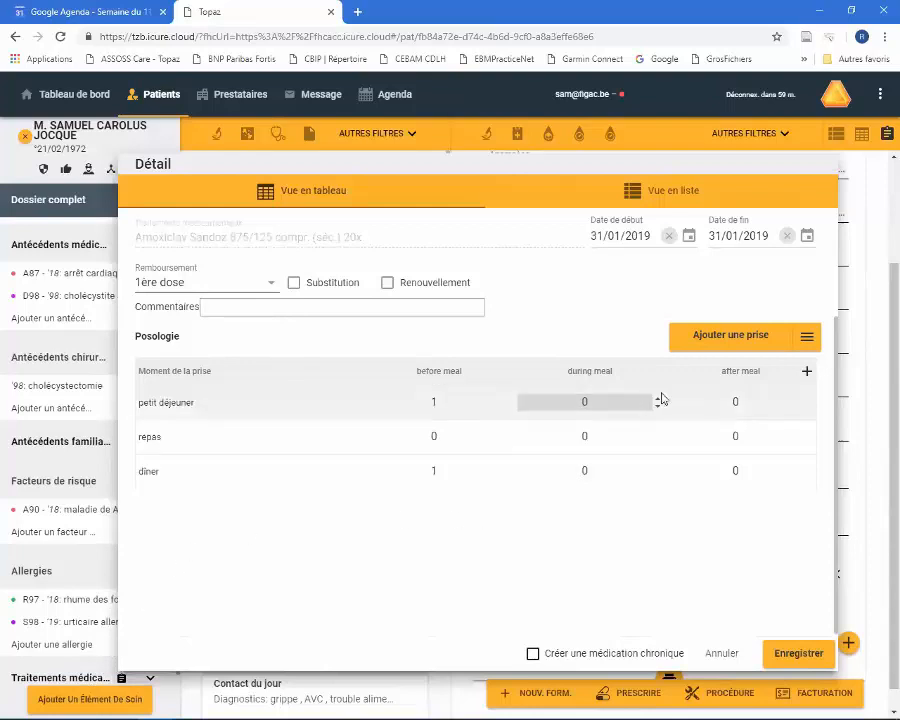
click(800, 655)
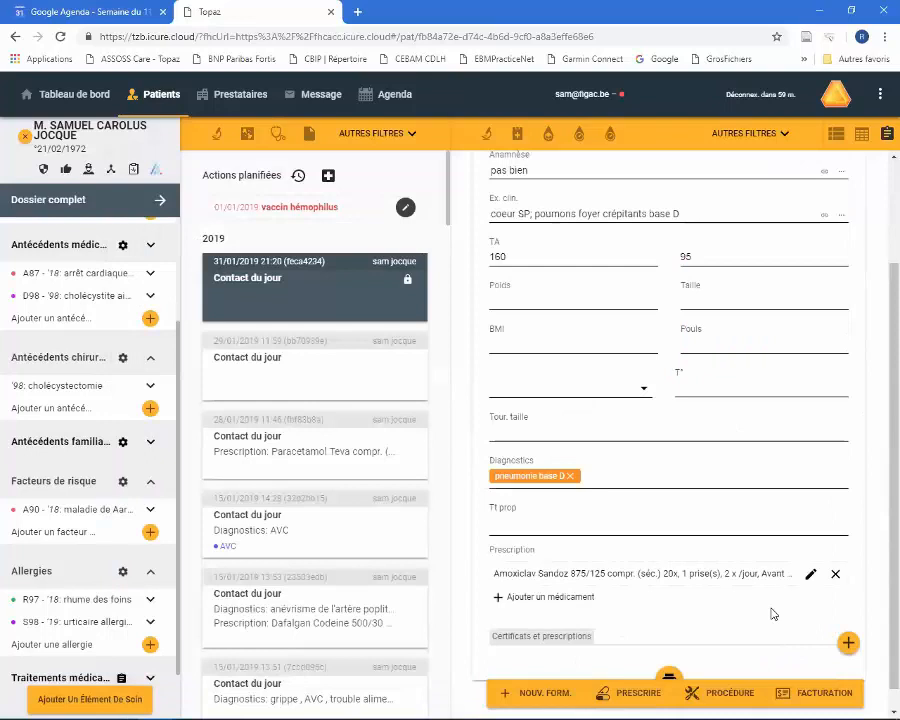
- Search trade names for "paracét" for another prescribed medicine and pick Paracetamol Sandoz compr. 240x 500mg
click(518, 600)
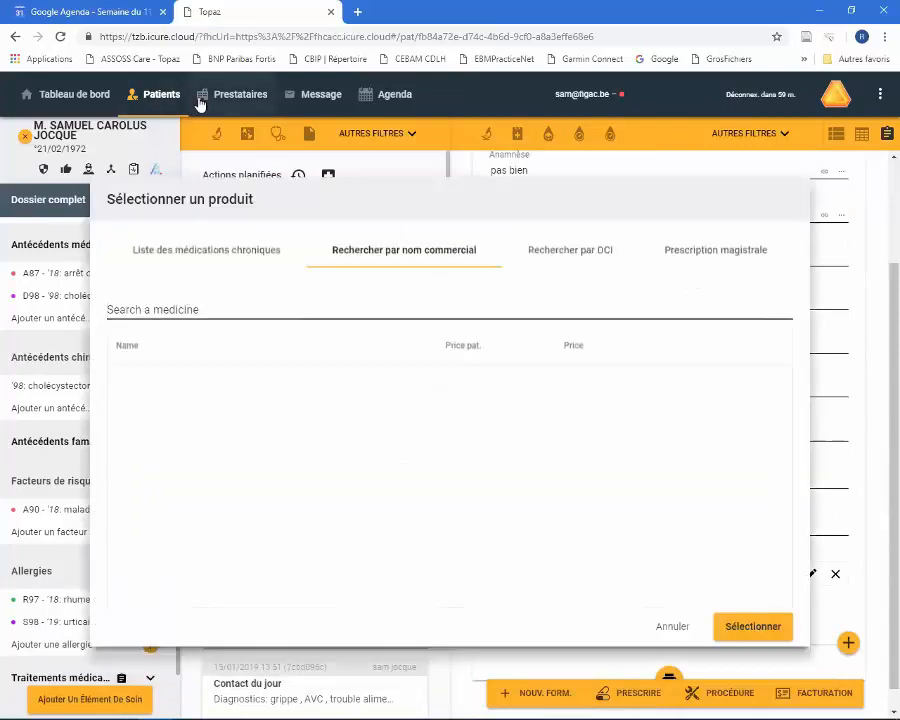
text(parac)
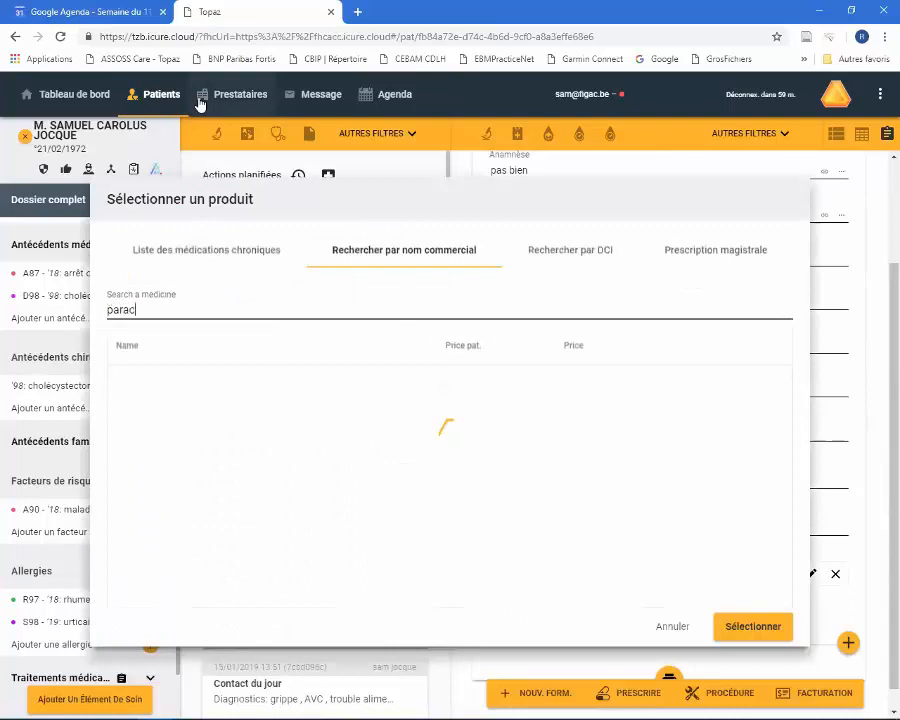
text(ét)
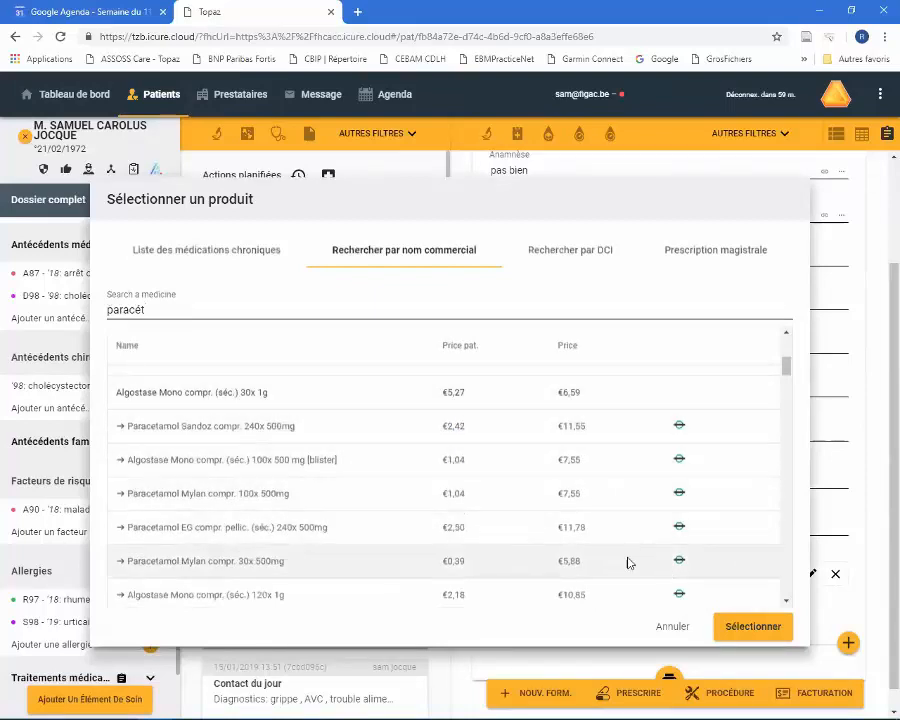
- Prescribe the chosen paracetamol with the comment "à la demande" and 1 before petit déjeuner, and save it
click(744, 627)
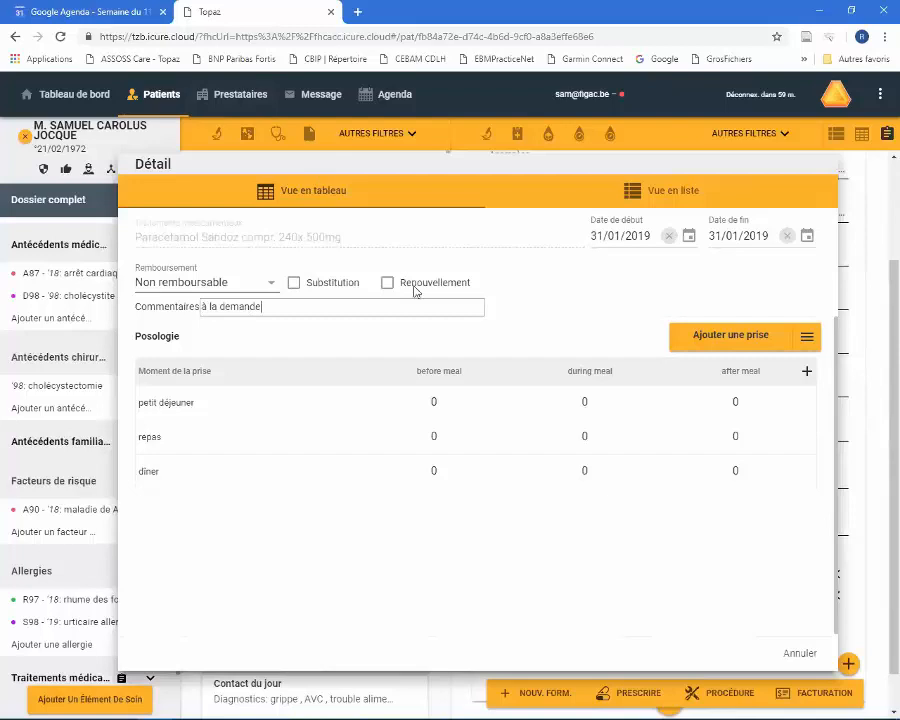
click(506, 398)
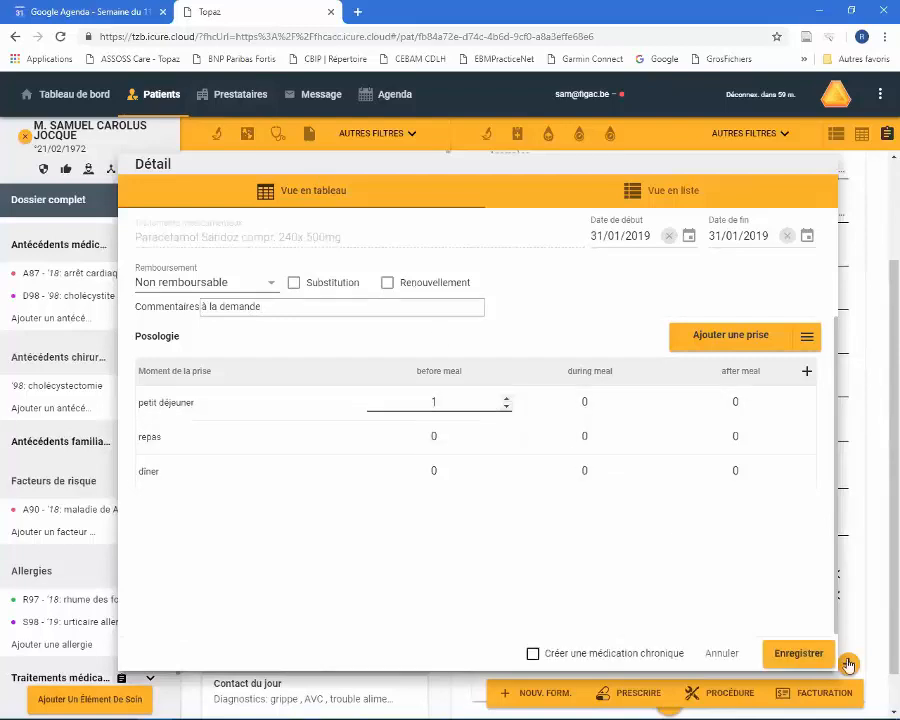
click(803, 651)
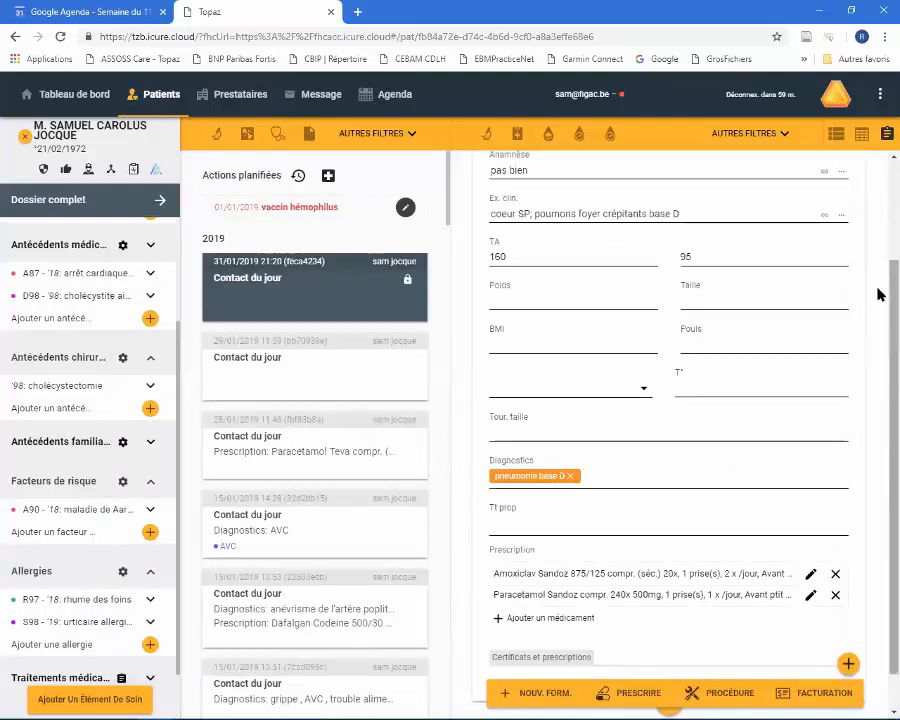
- Add a Certificat d'interruption d'activité under the consultation's Certificats et prescriptions
scroll(877, 350, down, 2)
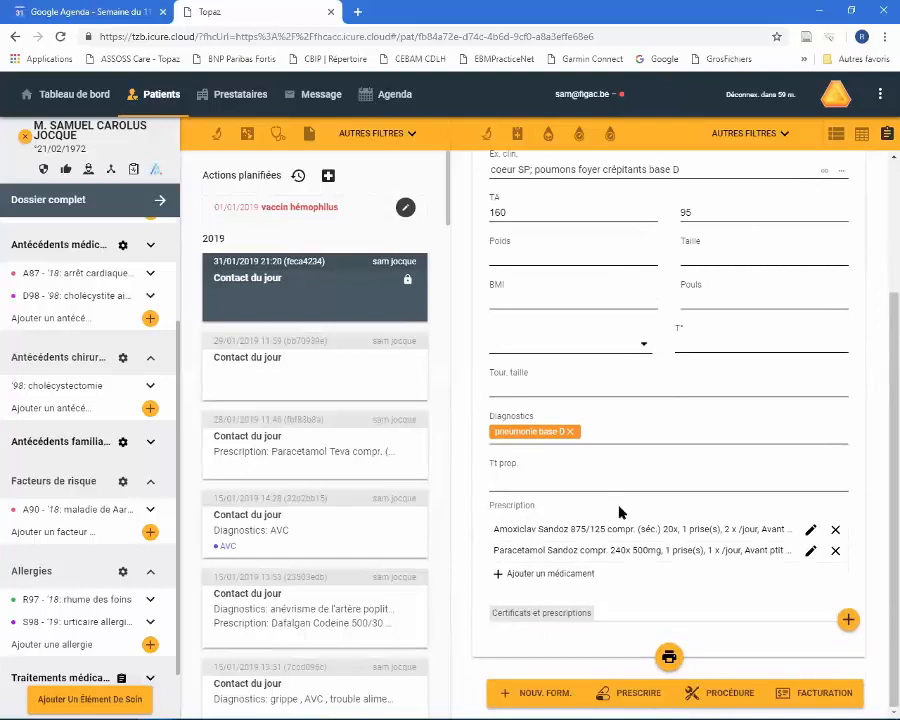
click(847, 618)
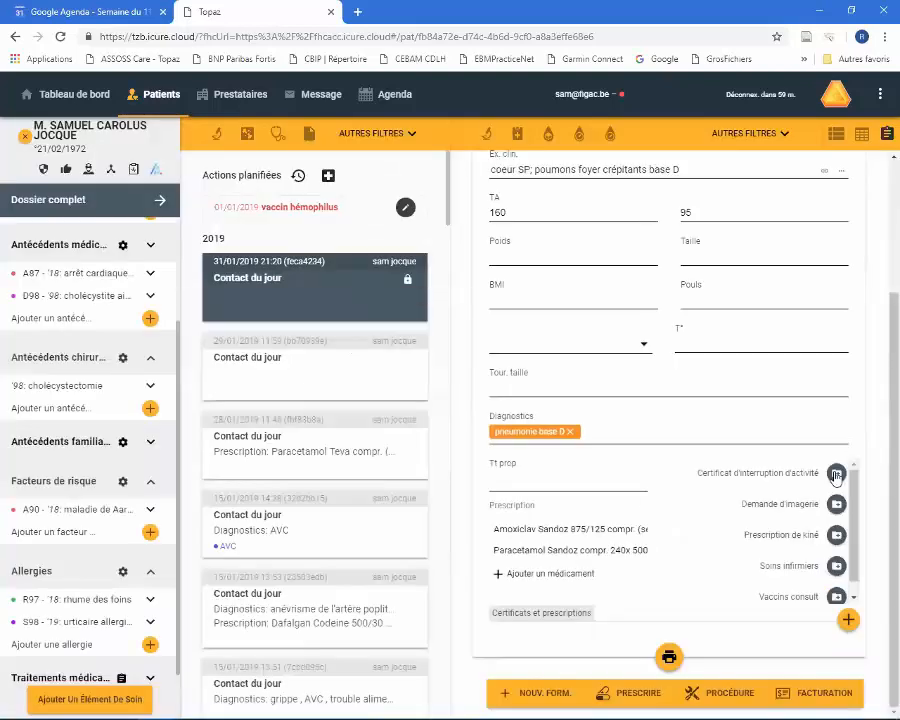
click(836, 474)
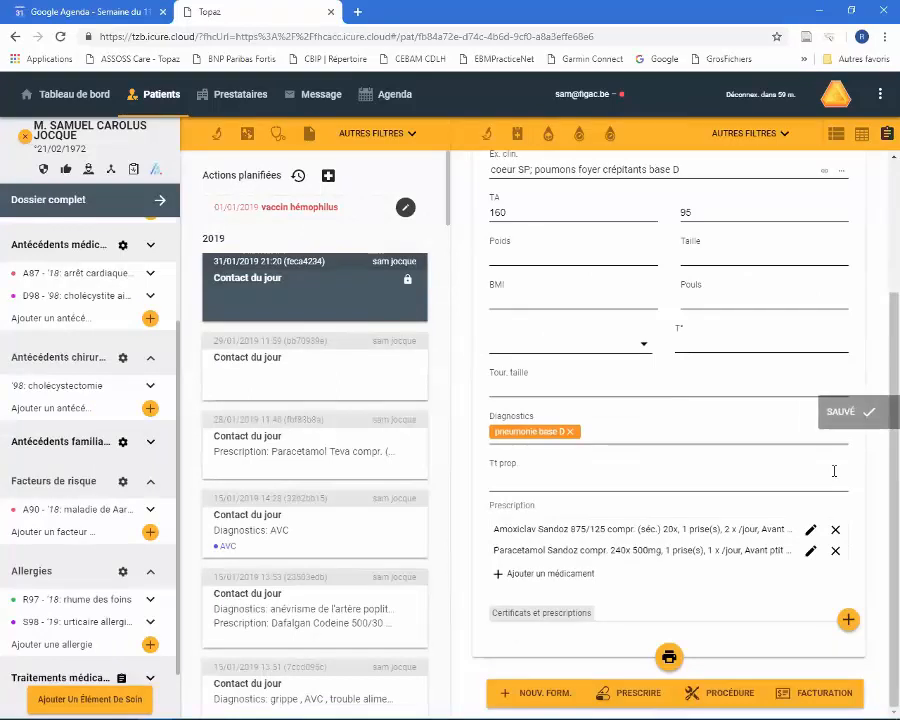
- Remove the interruption-of-activity certificate from the consultation and view the certificates and prescriptions that can be added
scroll(645, 541, down, 3)
scroll(641, 536, down, 1)
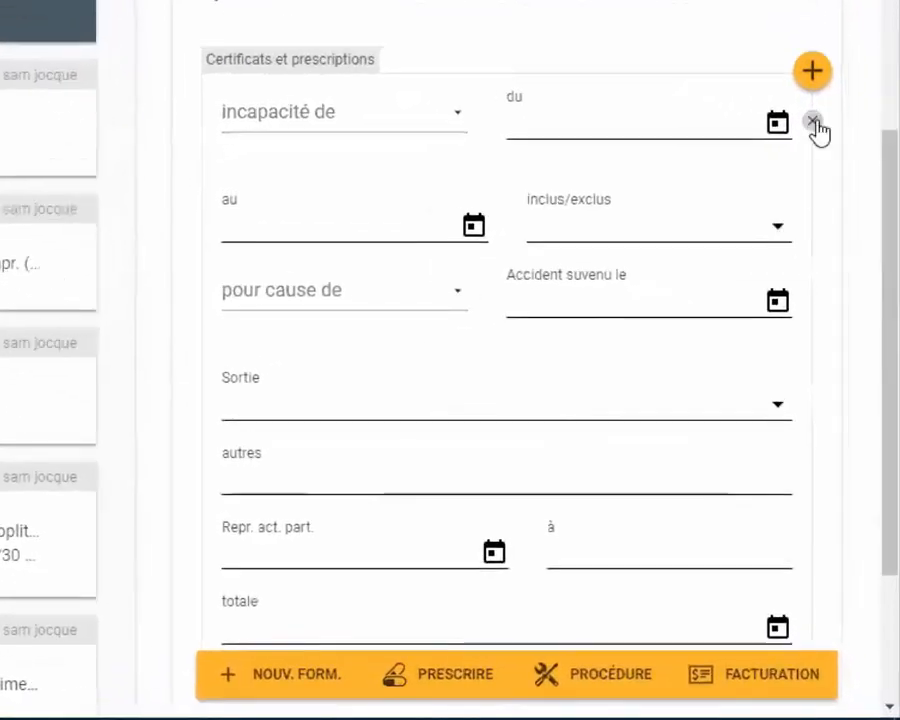
click(813, 121)
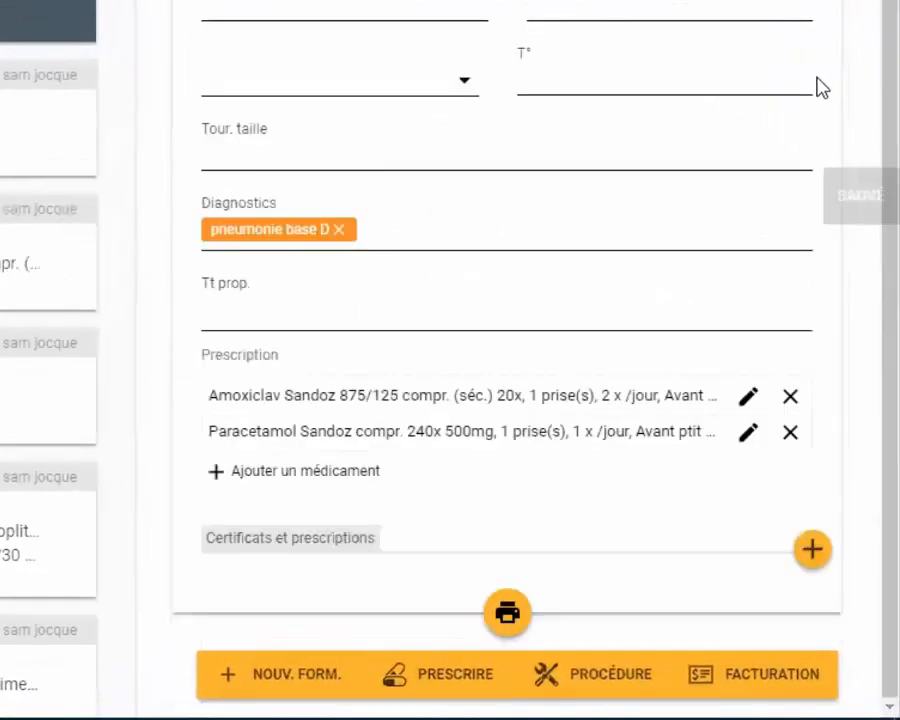
click(814, 549)
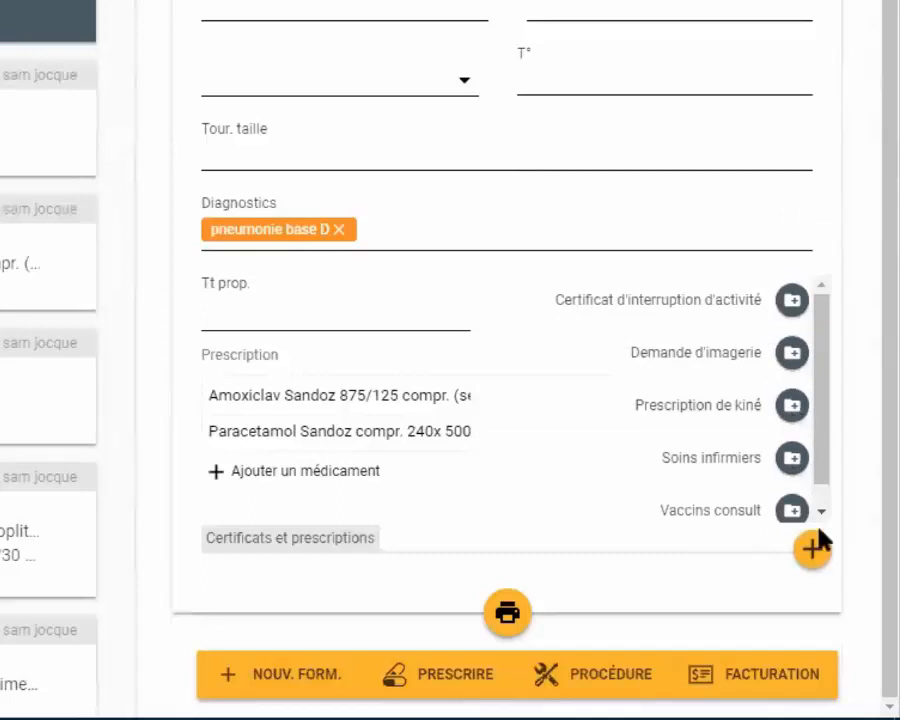
click(813, 549)
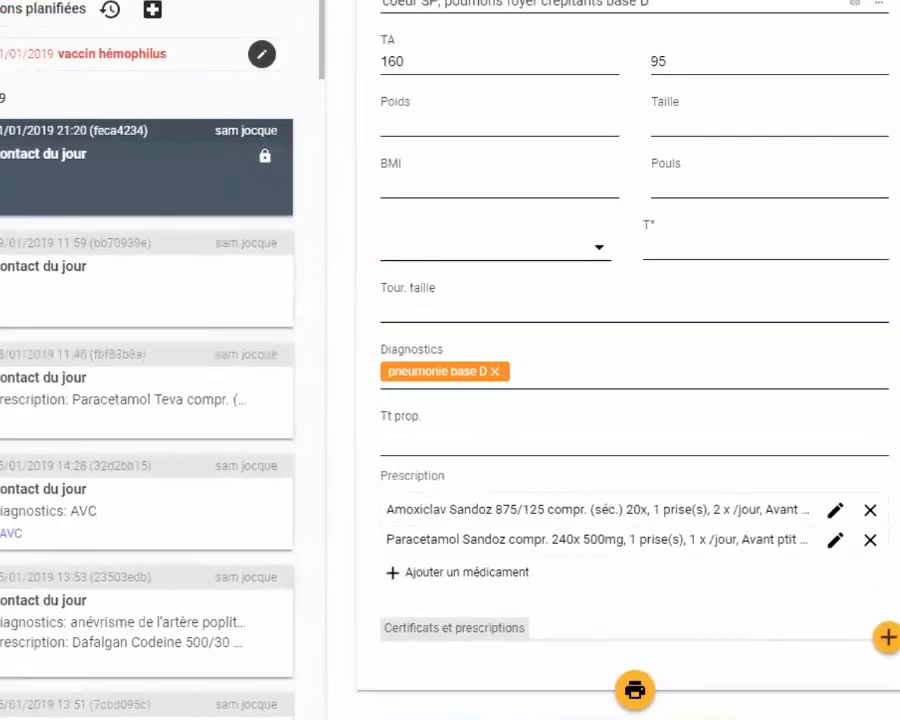
- Print the consultation's prescriptions in Format prescription, with Amoxiclav Sandoz on sheet #2 and Paracetamol Sandoz on sheet #1
click(447, 680)
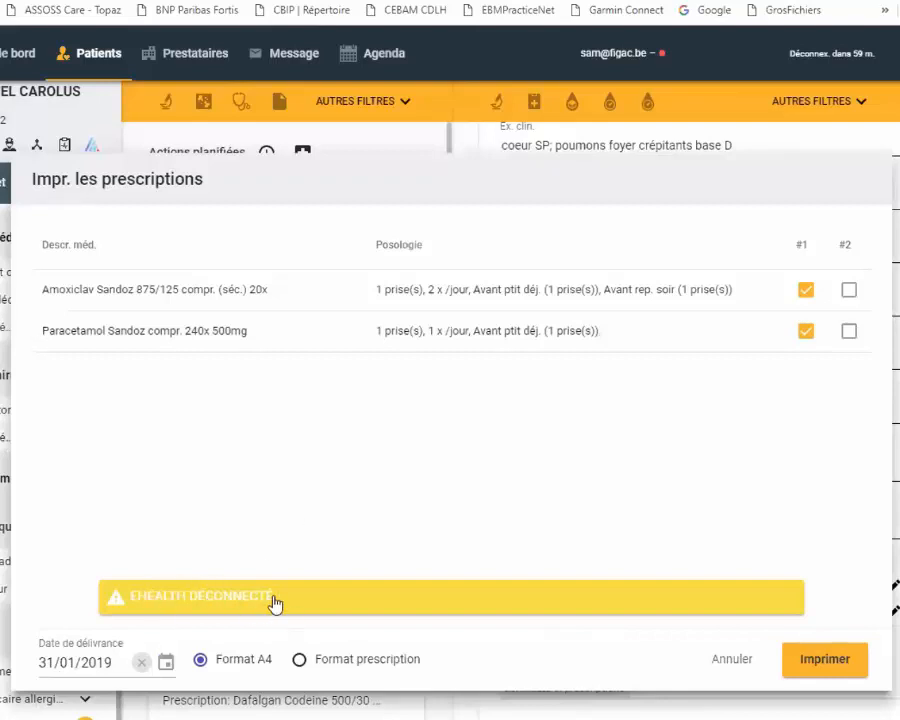
click(298, 662)
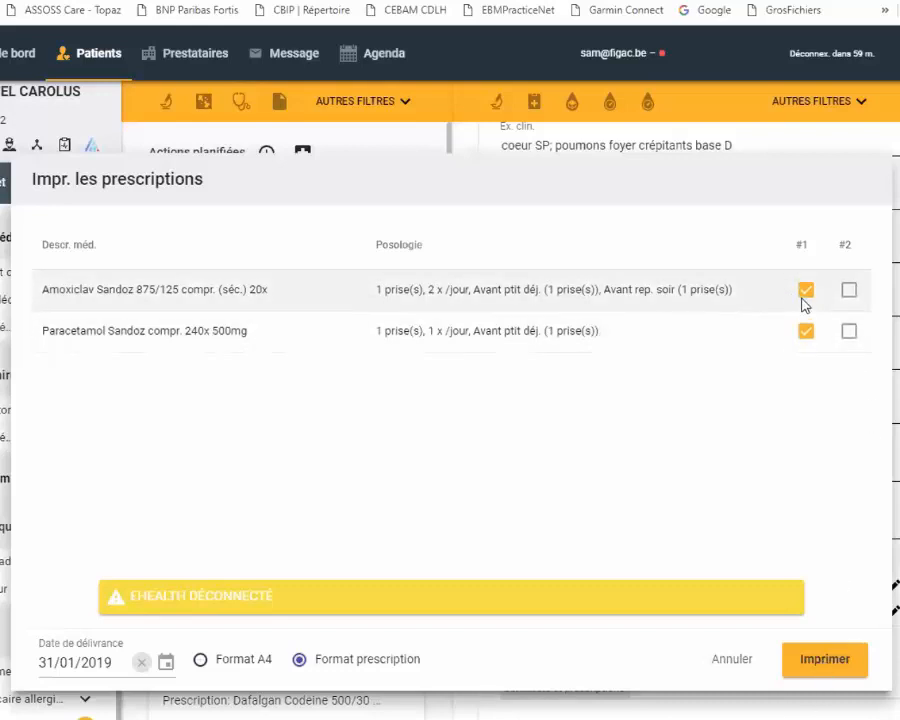
click(846, 292)
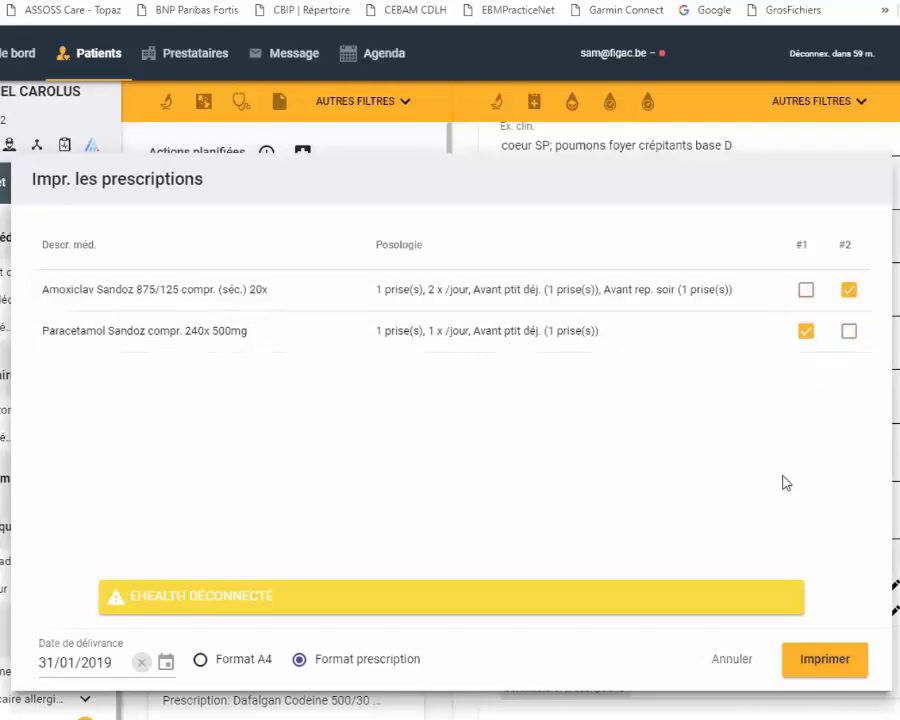
click(813, 661)
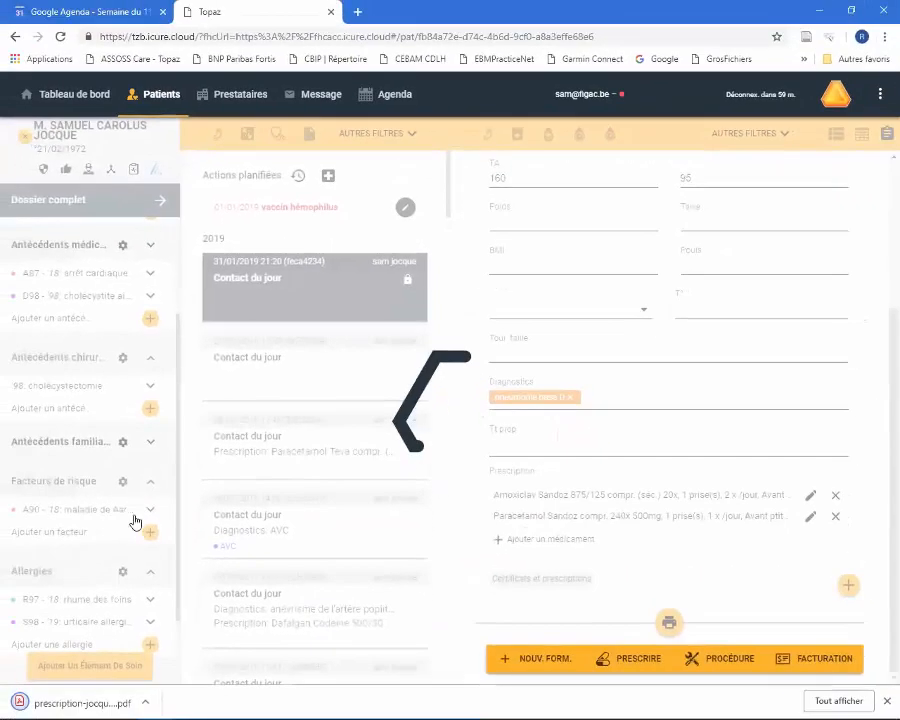
- Open the generated prescription PDF to check it and return to the patient's contact in Topaz
click(76, 702)
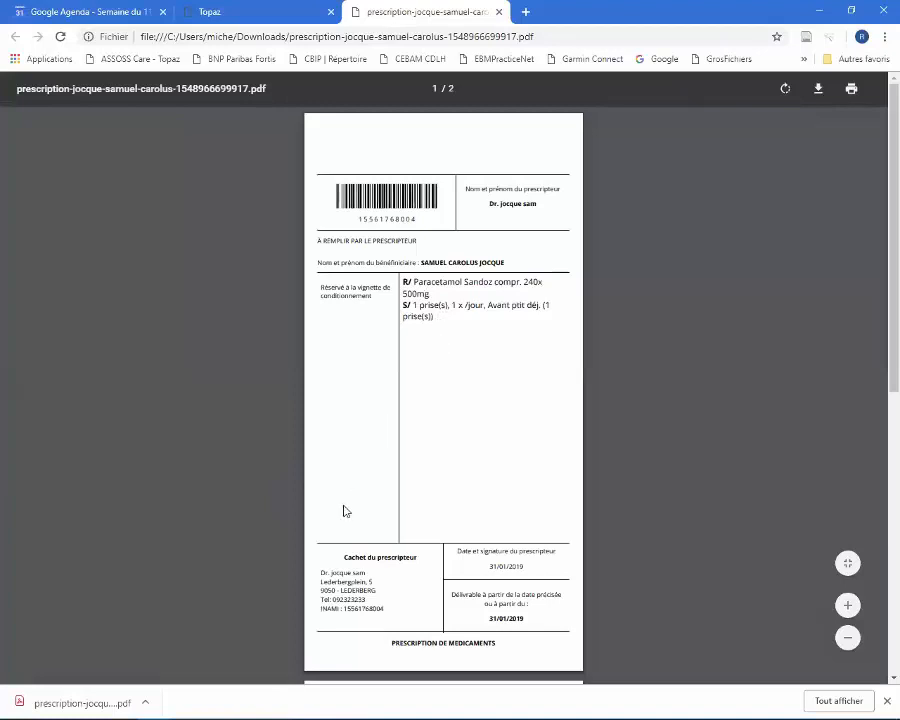
click(209, 11)
scroll(878, 384, down, 2)
scroll(878, 398, down, 3)
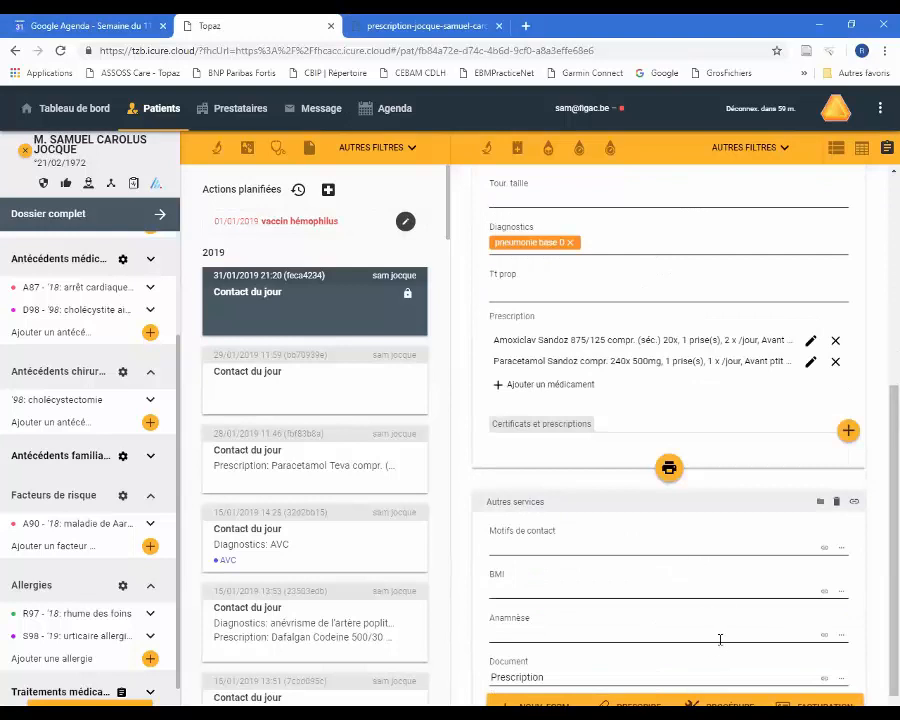
- Start planning an action for the patient, due 31/01/2019, with the procedure électrocardiogramme
click(328, 189)
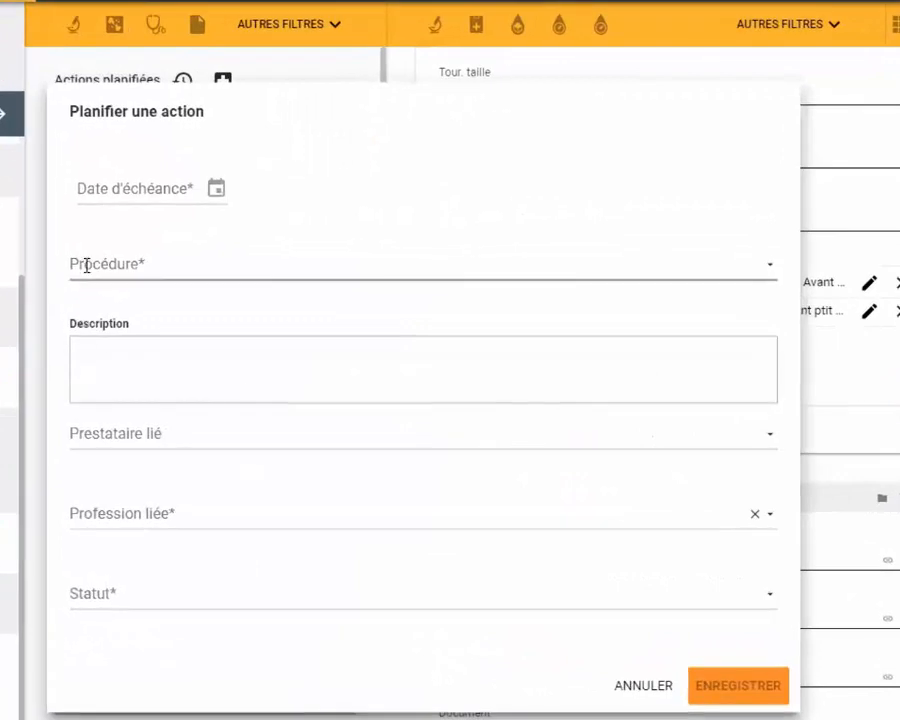
click(87, 265)
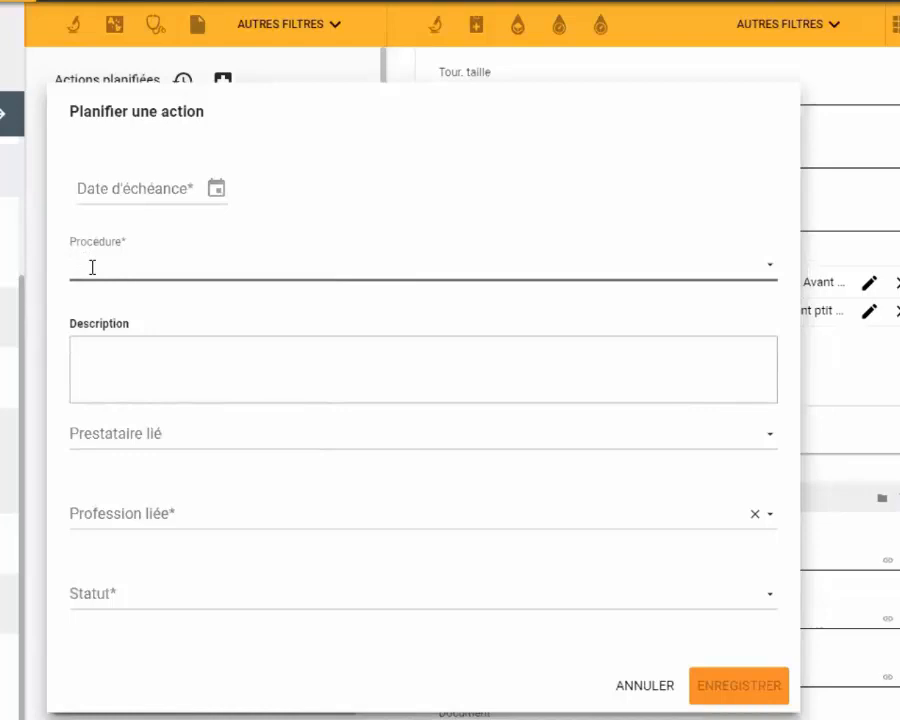
click(168, 192)
click(158, 191)
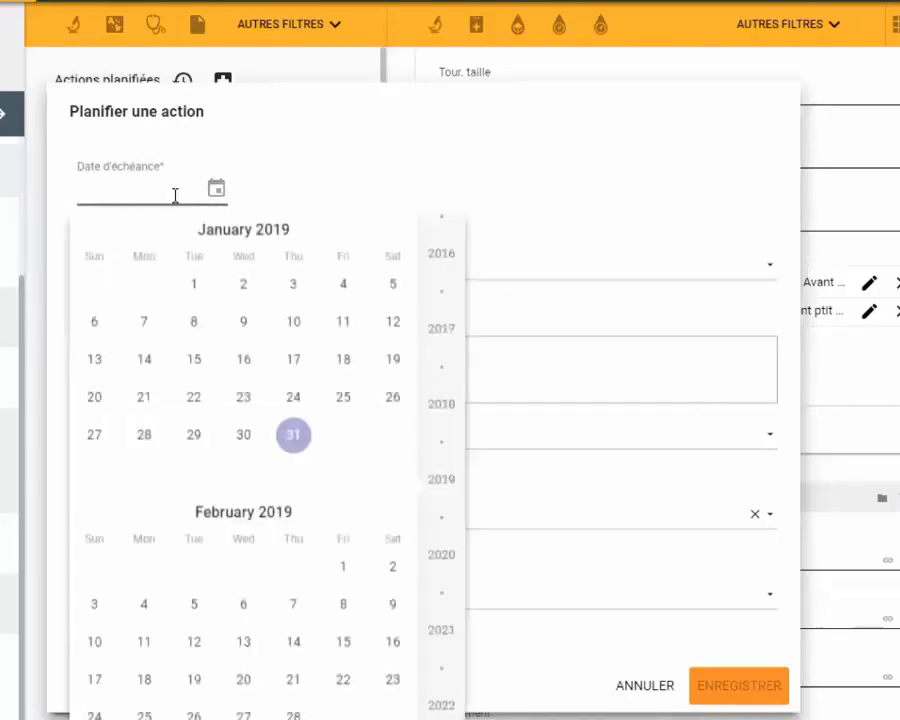
click(295, 440)
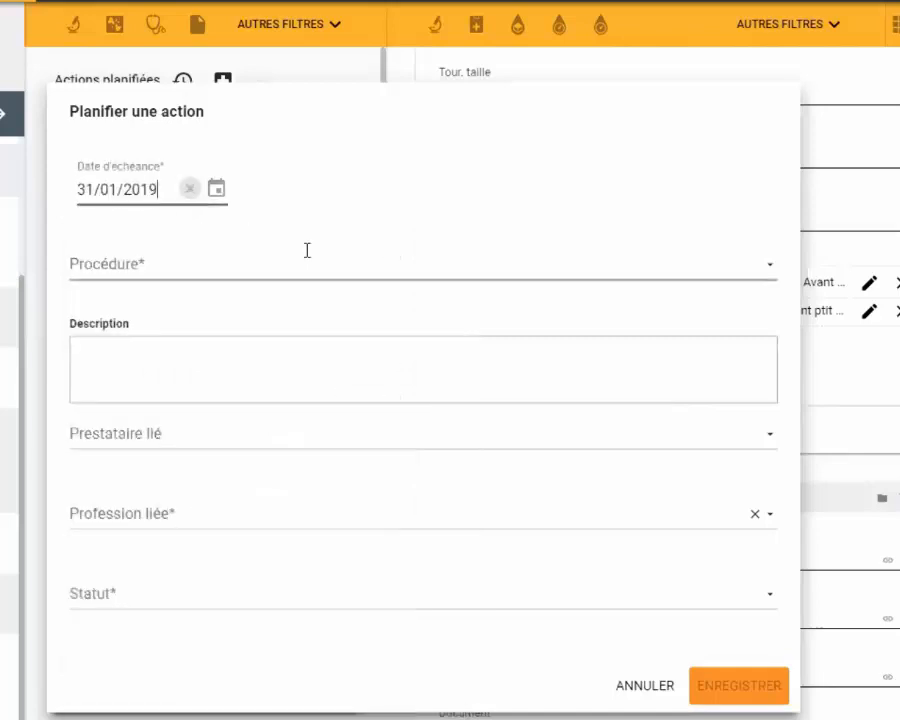
click(96, 263)
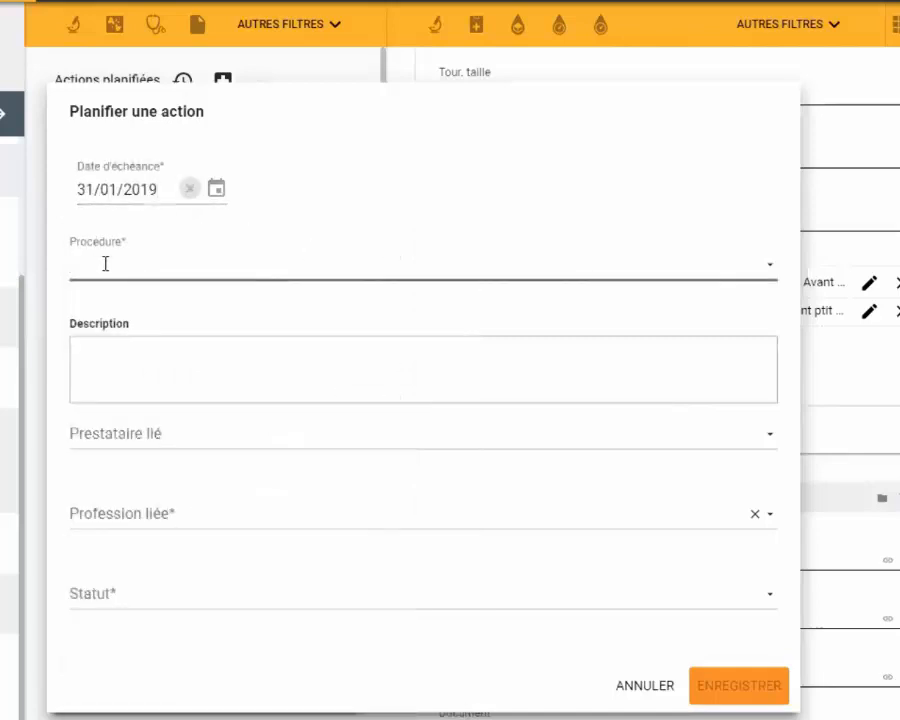
text(élec)
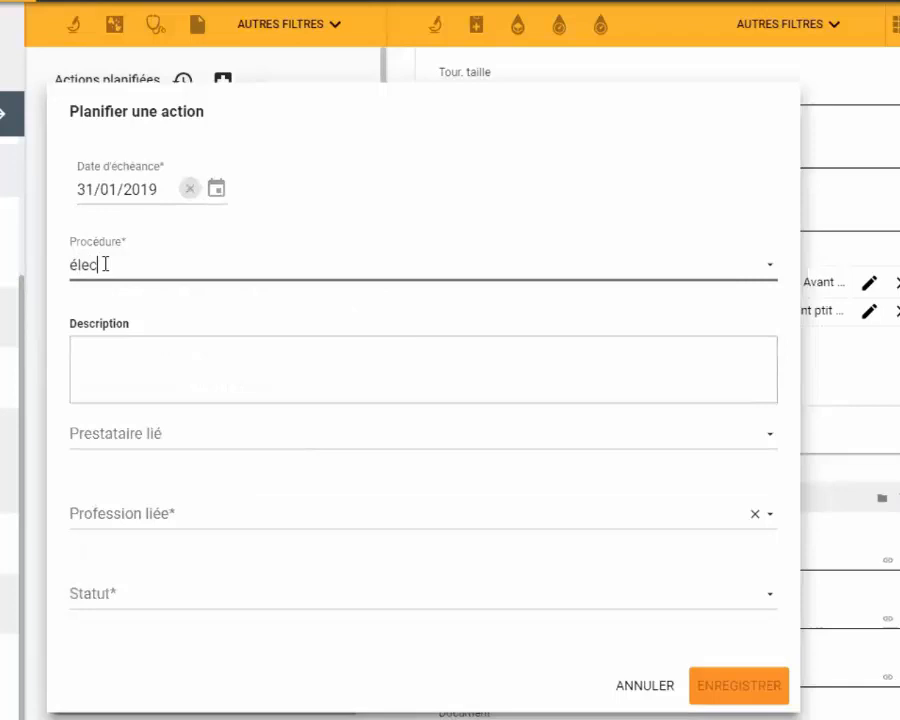
text(tro)
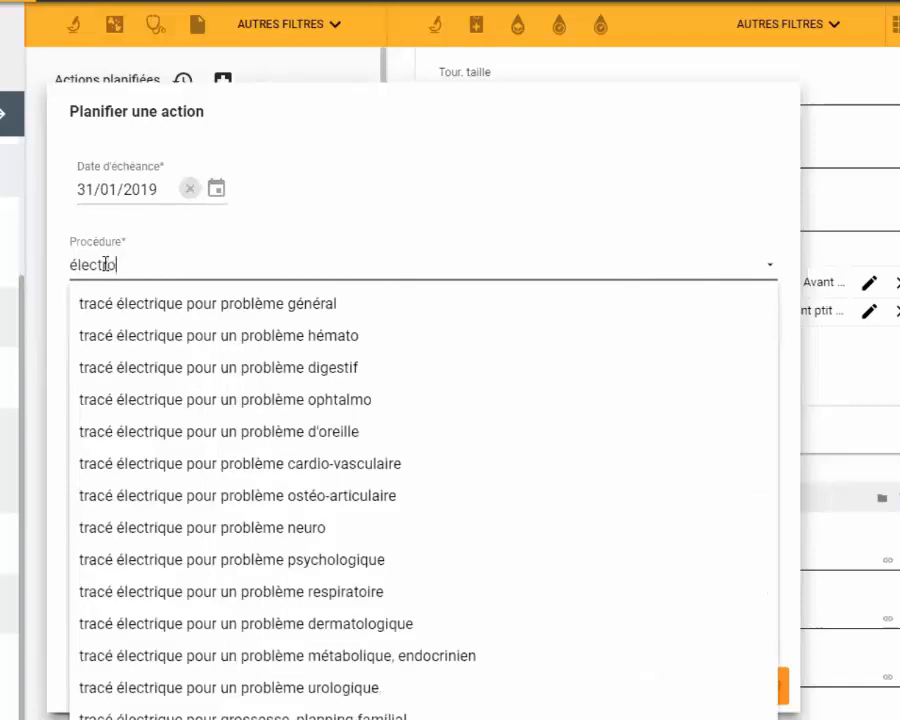
text(c)
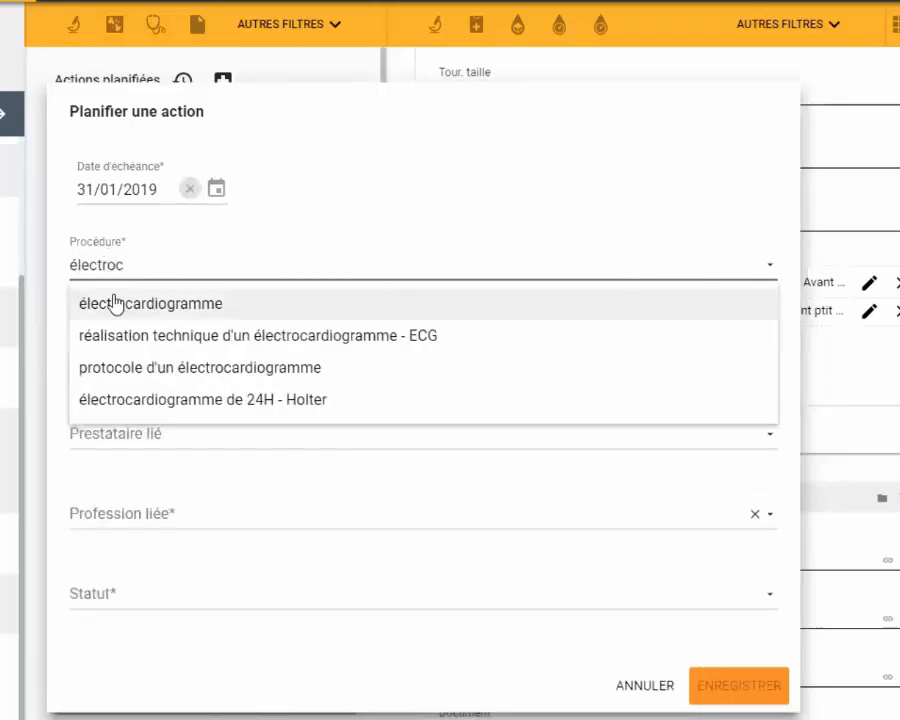
click(117, 305)
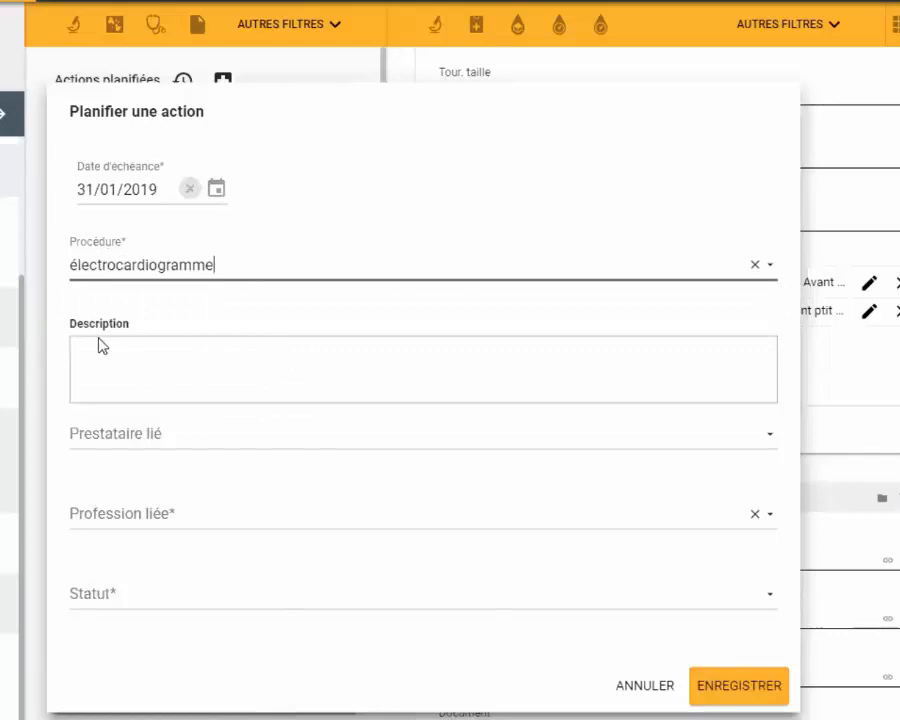
- Search the linked providers for "ber" and clear the search text without choosing a provider
click(145, 433)
text(ber)
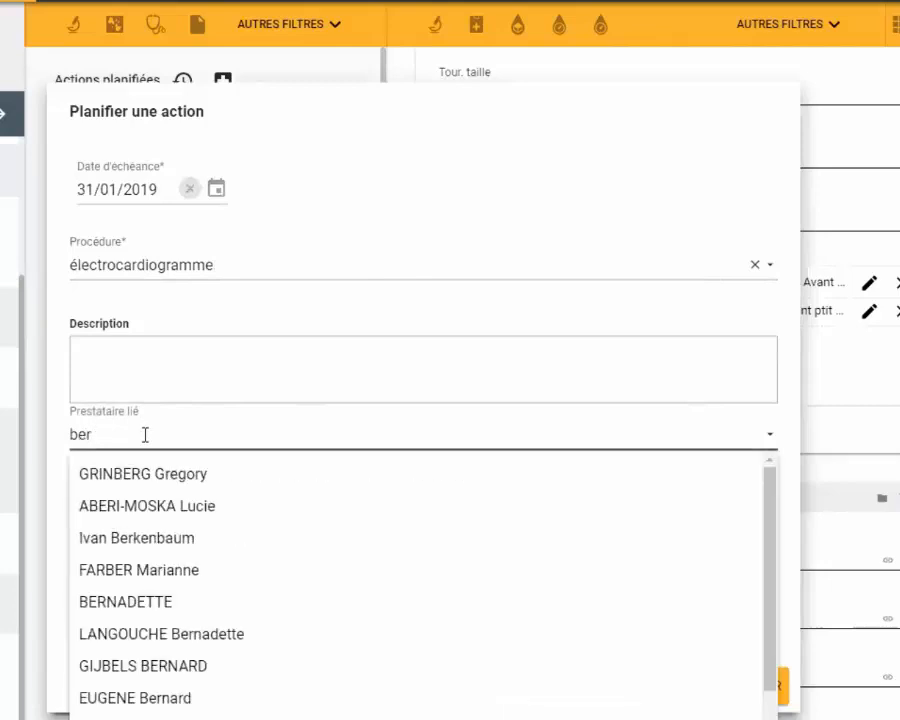
drag(117, 427, 70, 428)
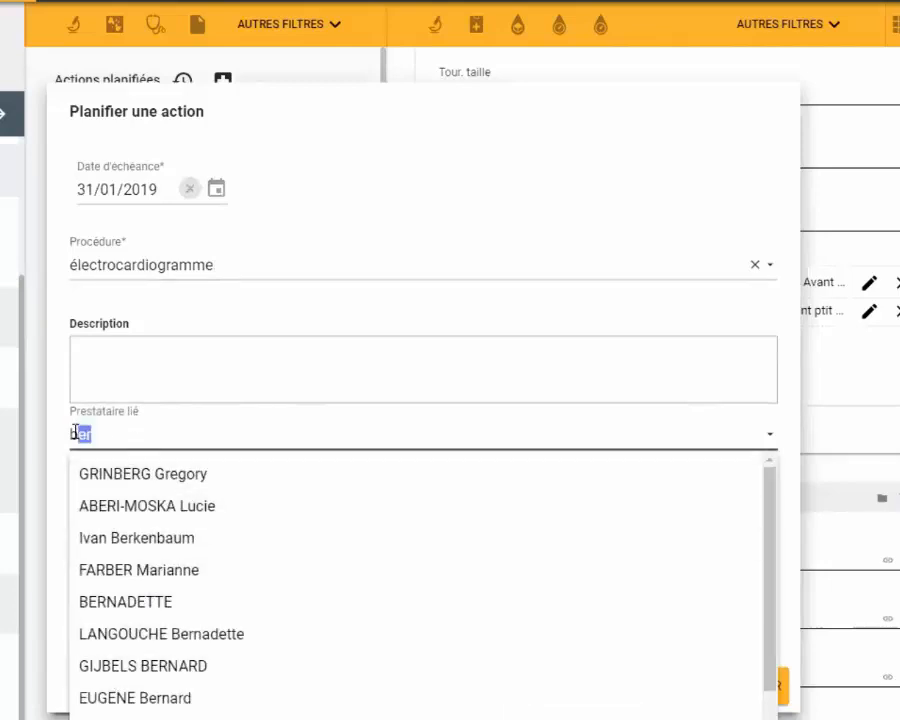
key(BackSpace)
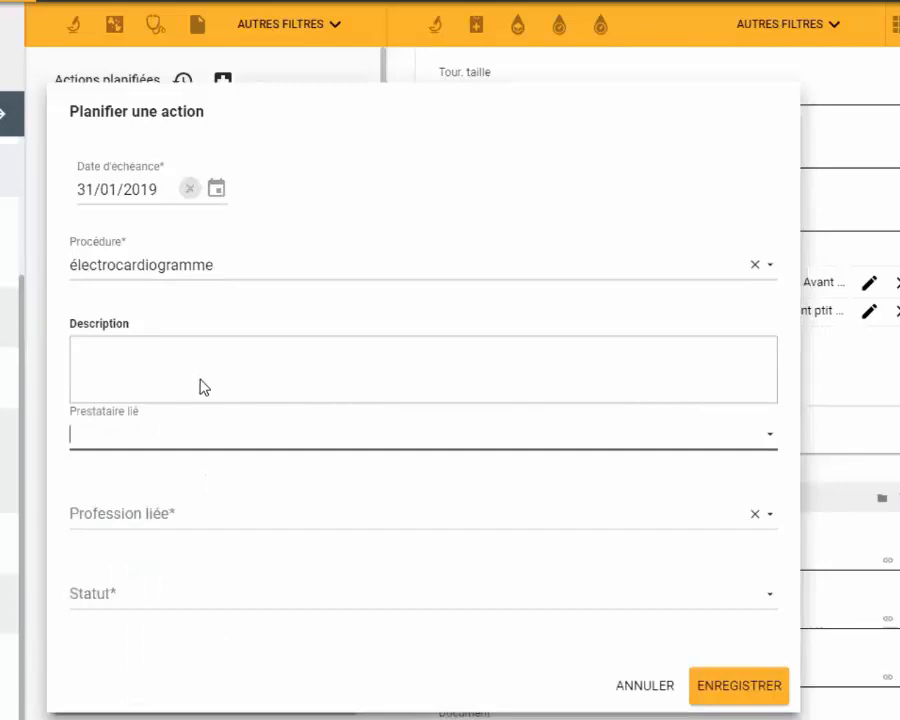
- Set the status of the planned électrocardiogramme to Fait
click(132, 590)
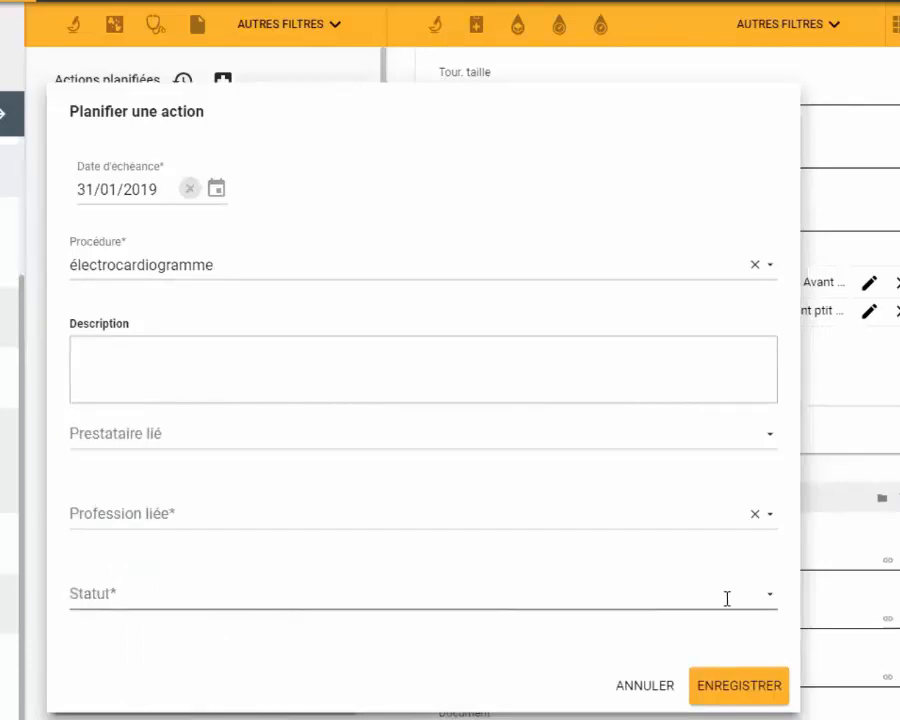
click(772, 601)
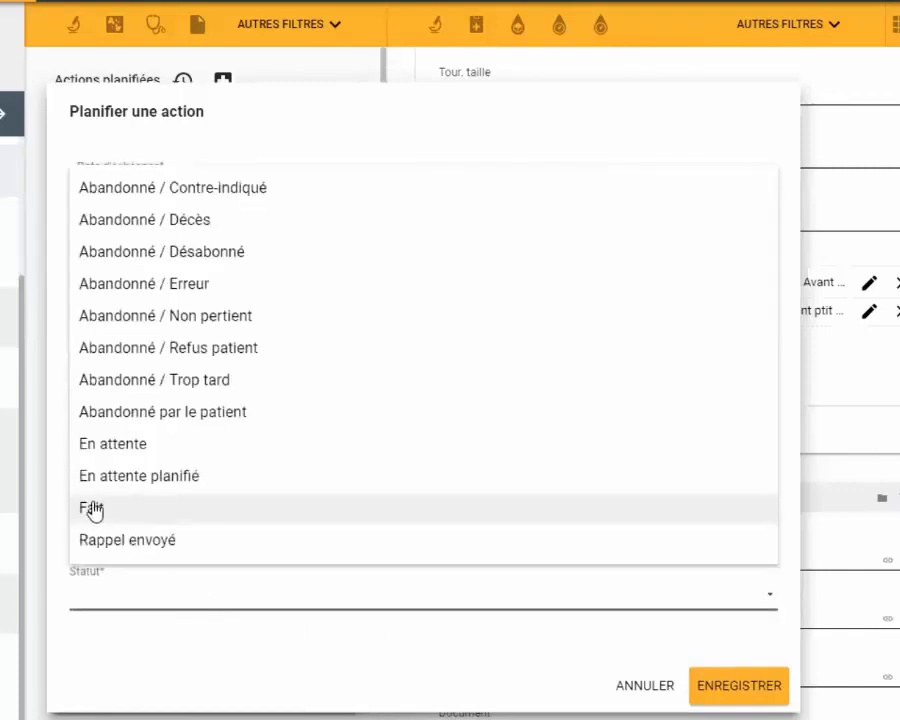
click(162, 510)
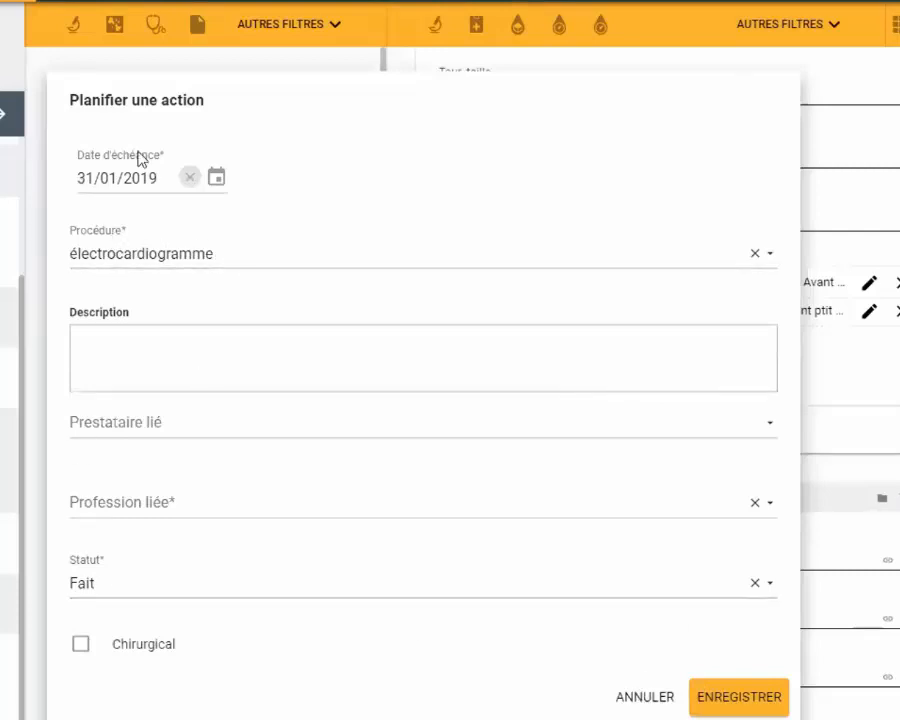
- Change the planned action's due date to 20/02/2019 and its status to En attente planifié, and cancel the planning without saving
click(215, 179)
click(215, 179)
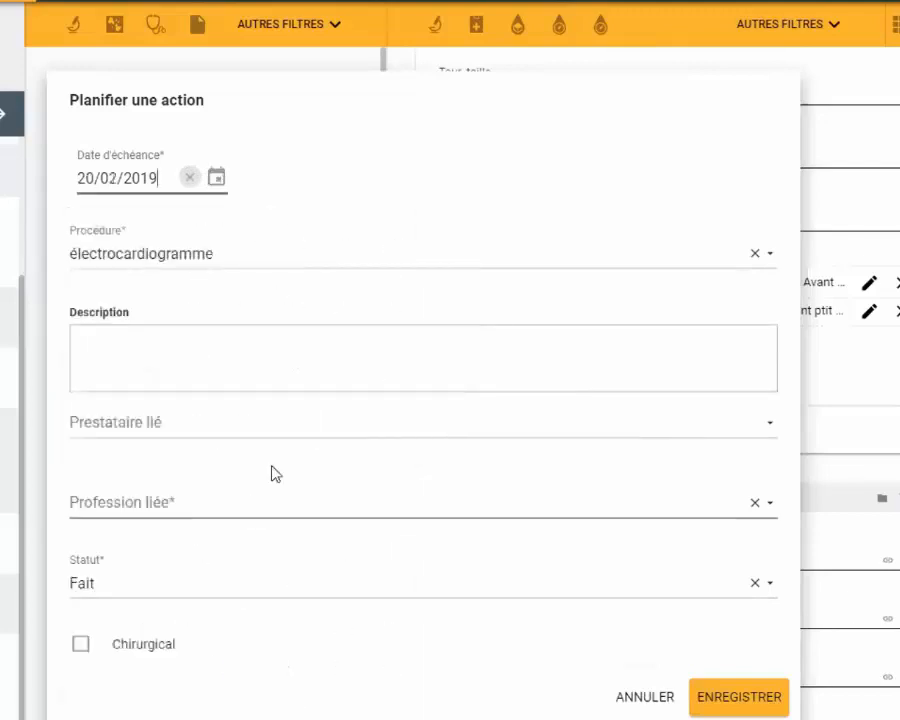
click(759, 591)
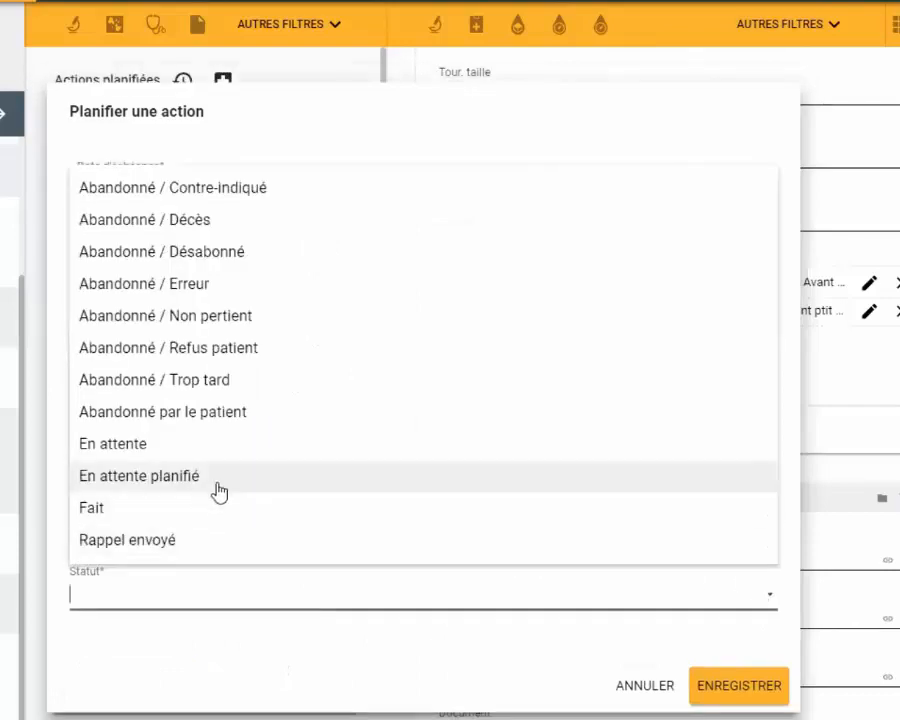
click(161, 480)
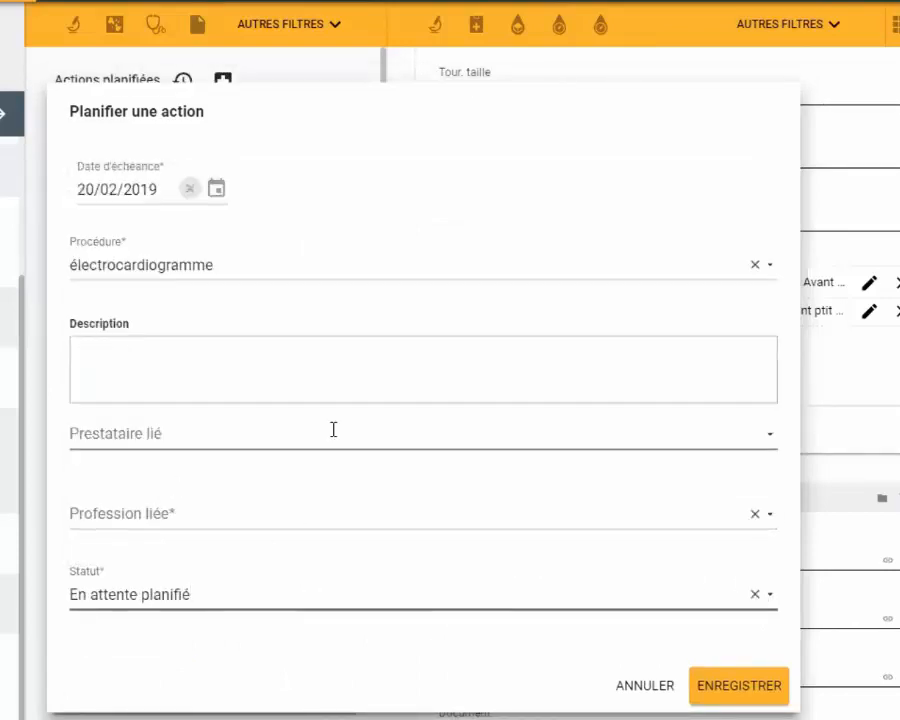
click(645, 686)
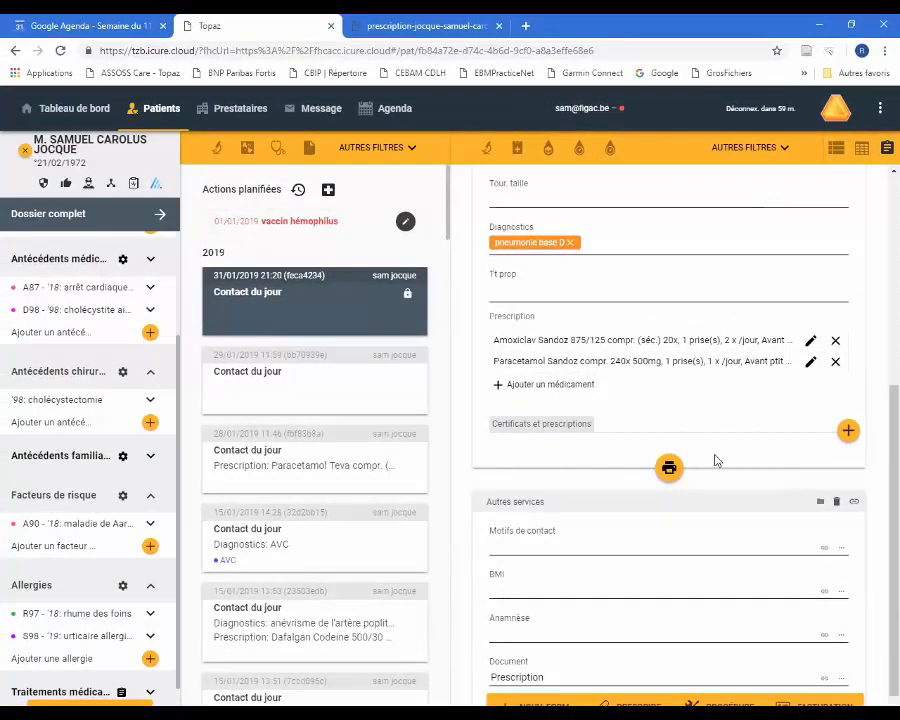
- Add another form to the contact, filtering the list with "do" and selecting Données générales under Médecine générale
click(535, 705)
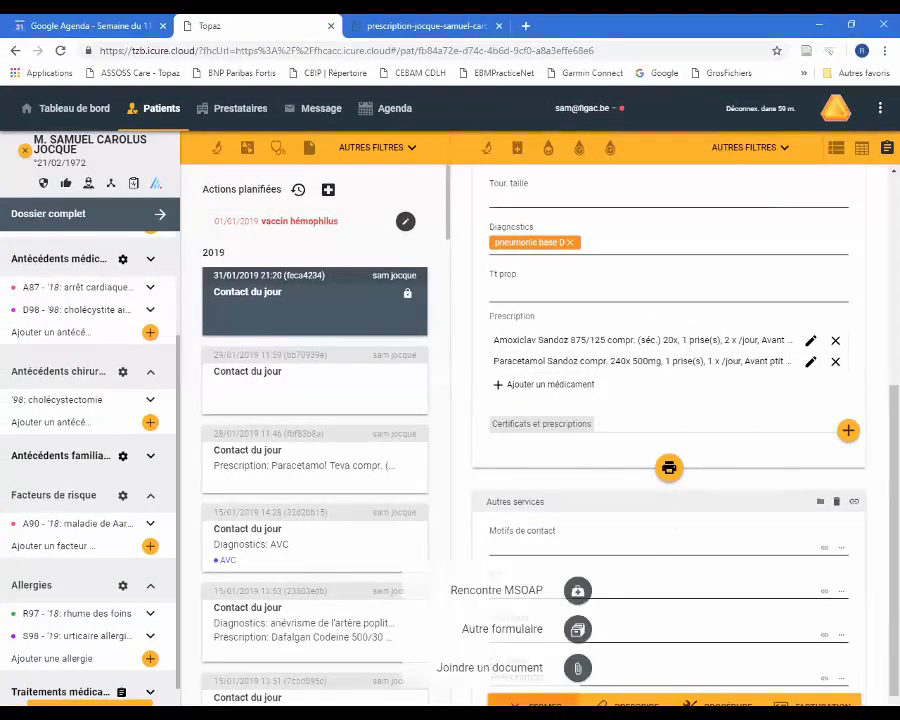
click(578, 626)
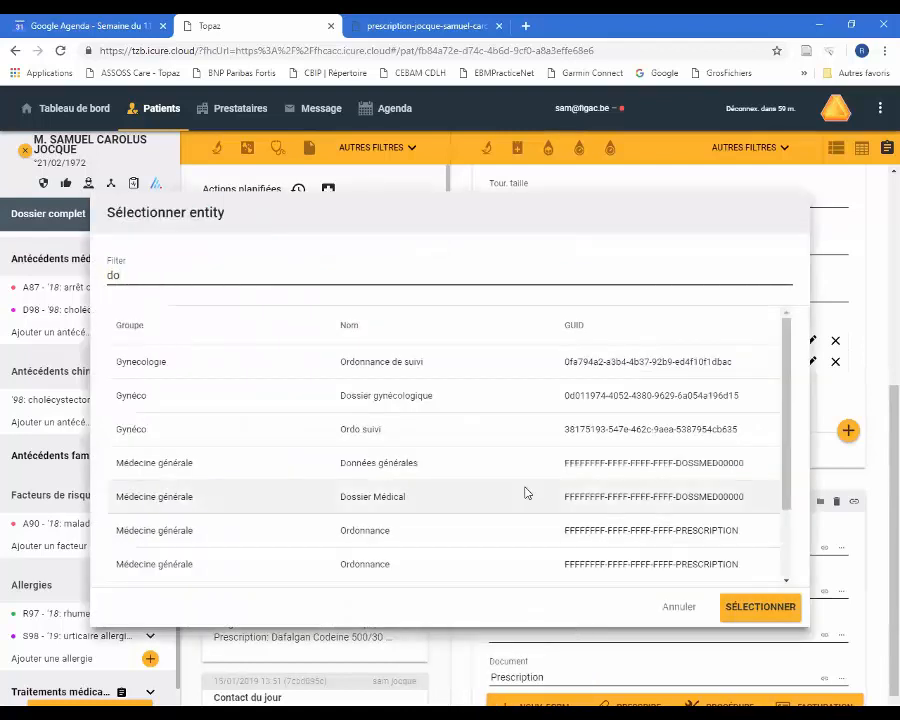
click(392, 460)
click(760, 607)
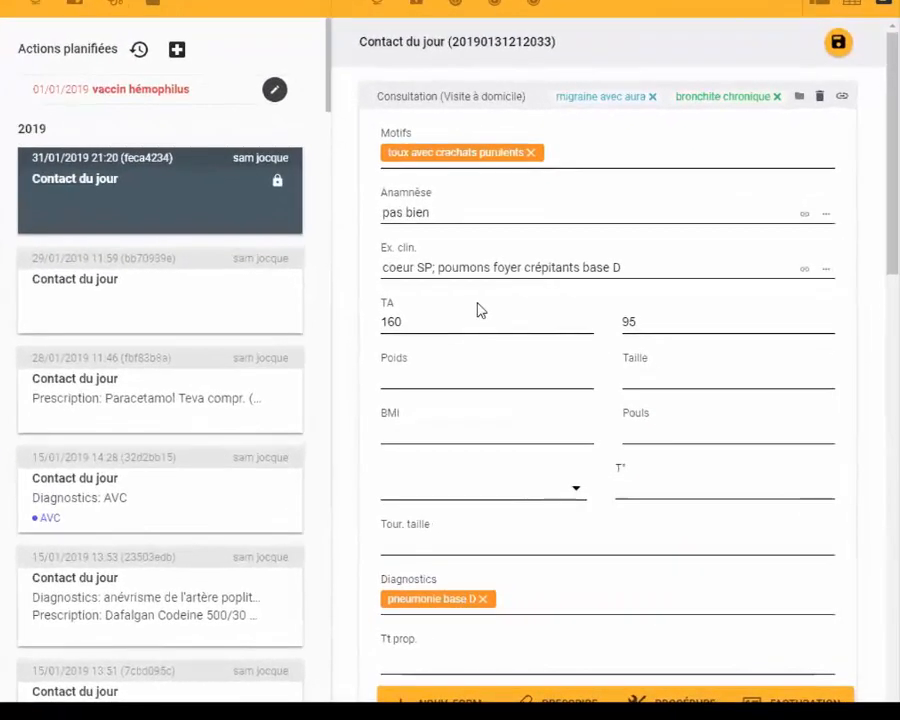
- Examine the fields of the Données générales form, from medical history and risk factors to smoking, alcohol and medication
scroll(480, 320, down, 20)
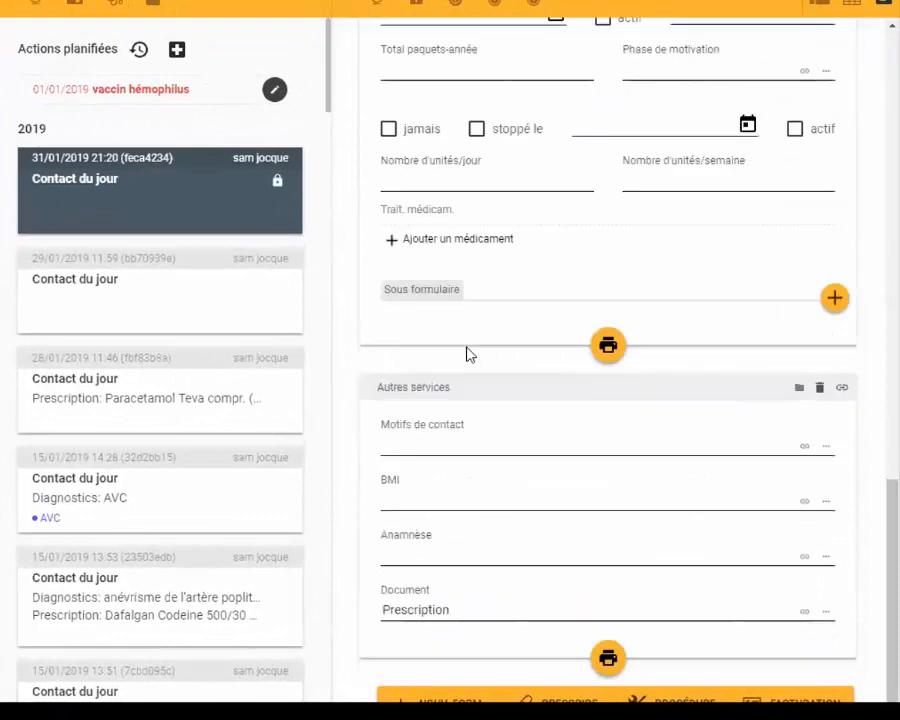
scroll(436, 356, up, 4)
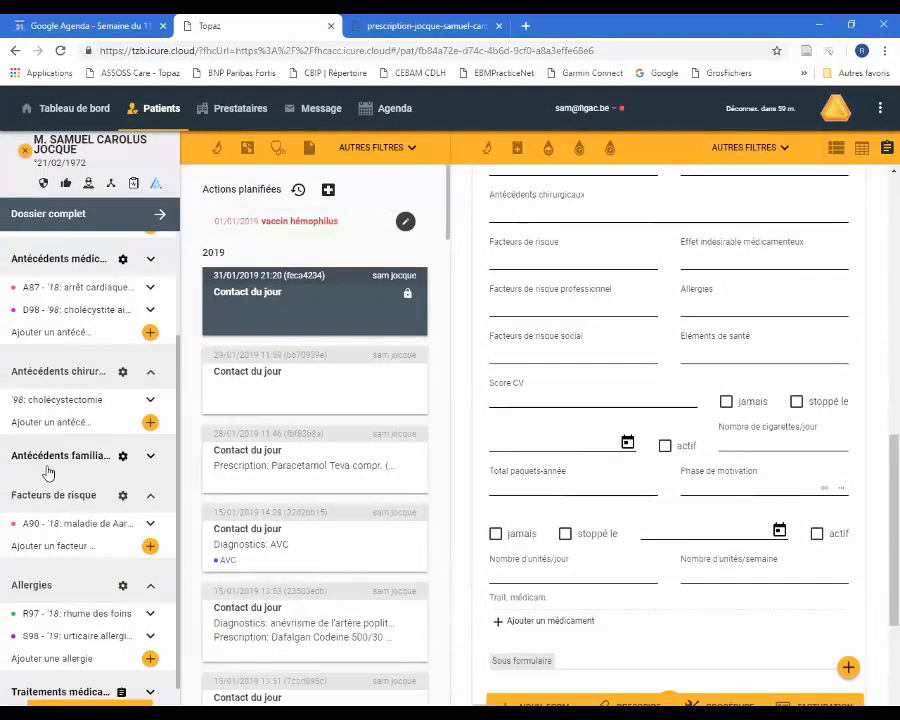
scroll(725, 287, up, 2)
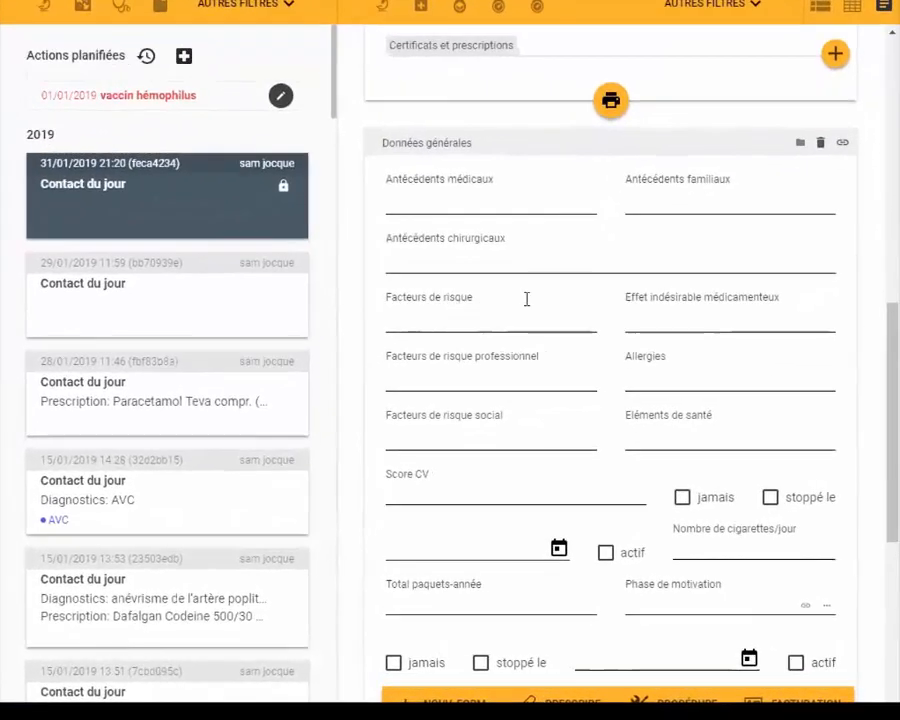
scroll(635, 342, down, 2)
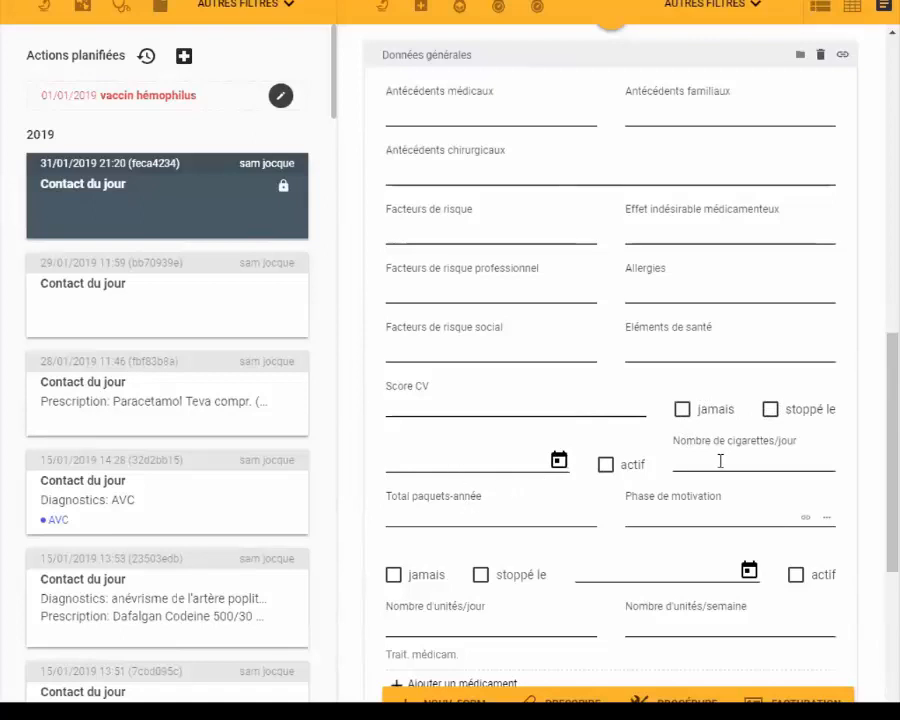
scroll(680, 495, down, 2)
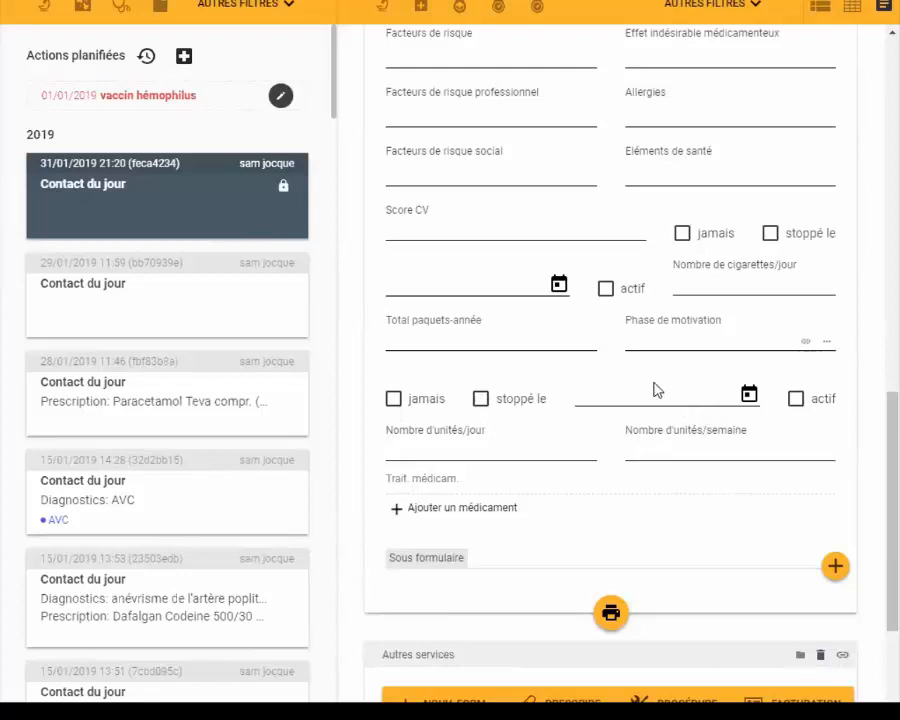
scroll(653, 389, down, 2)
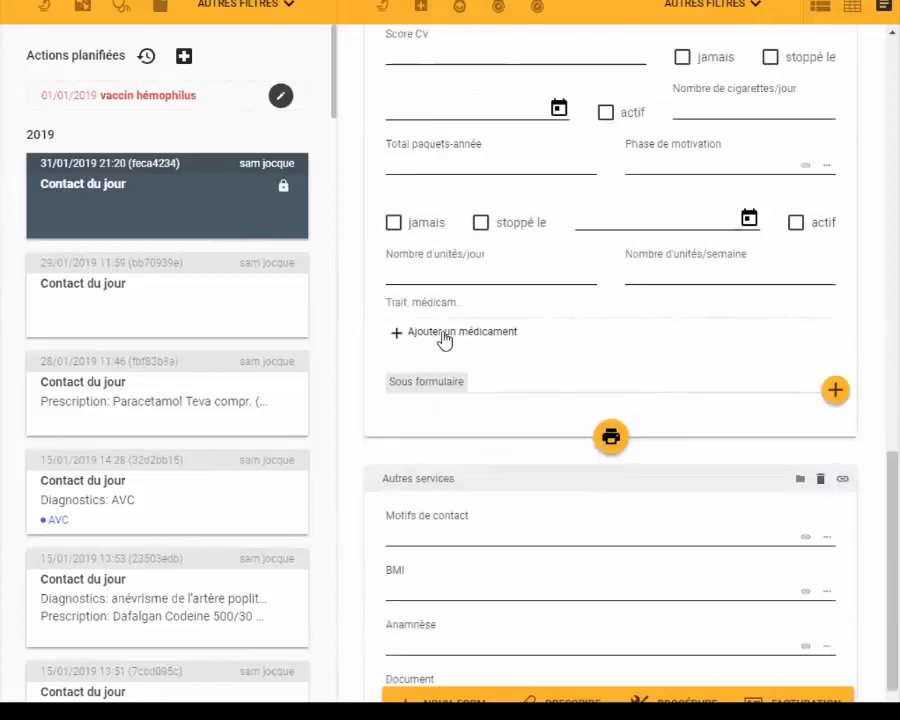
scroll(450, 370, down, 1)
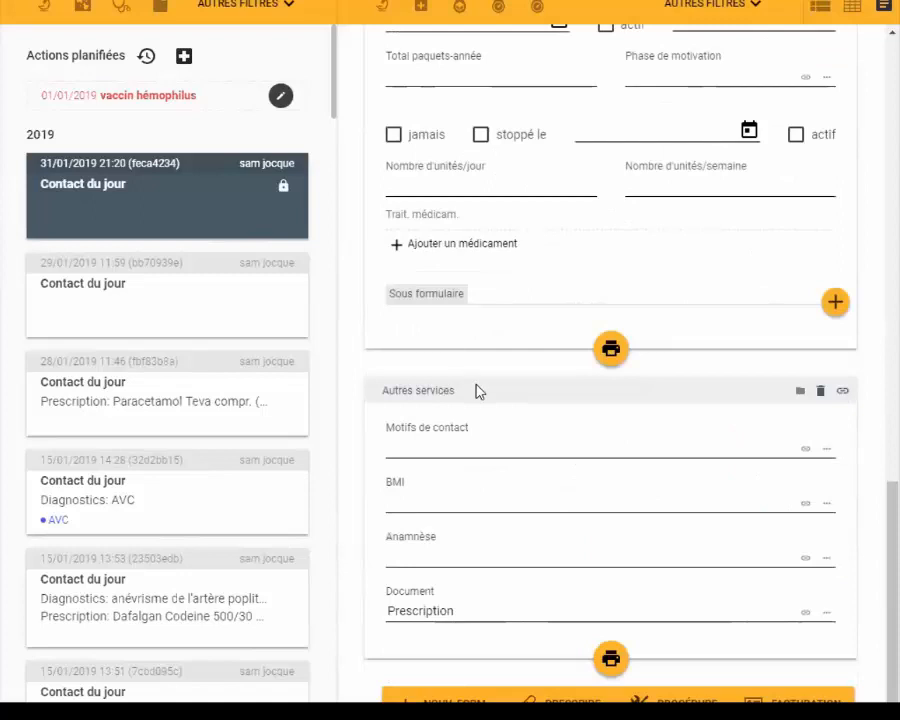